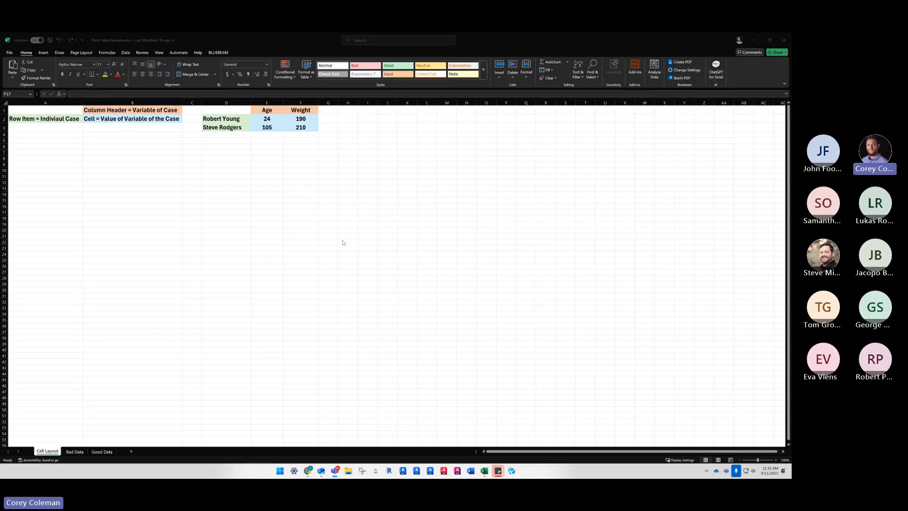
Examine the layout legend on the Cell Layout sheet, covering rows as individual cases and column headers as variables
click(83, 143)
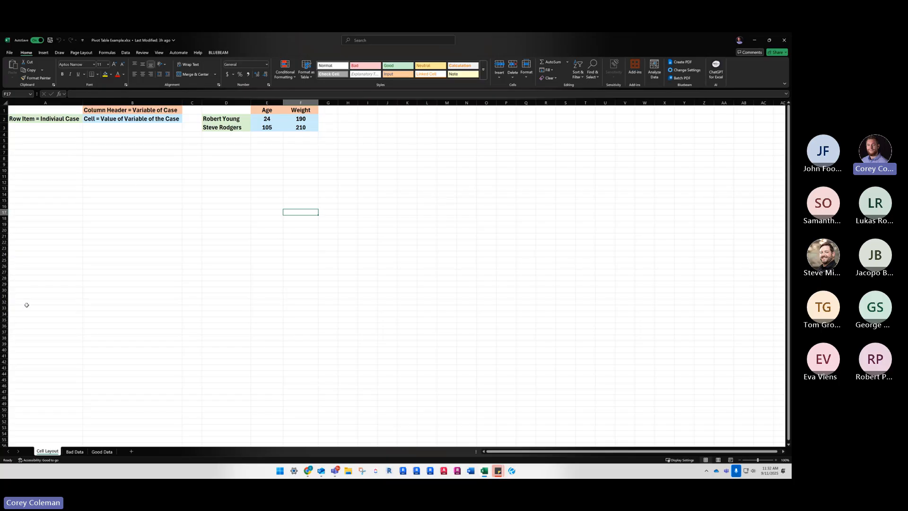
click(101, 128)
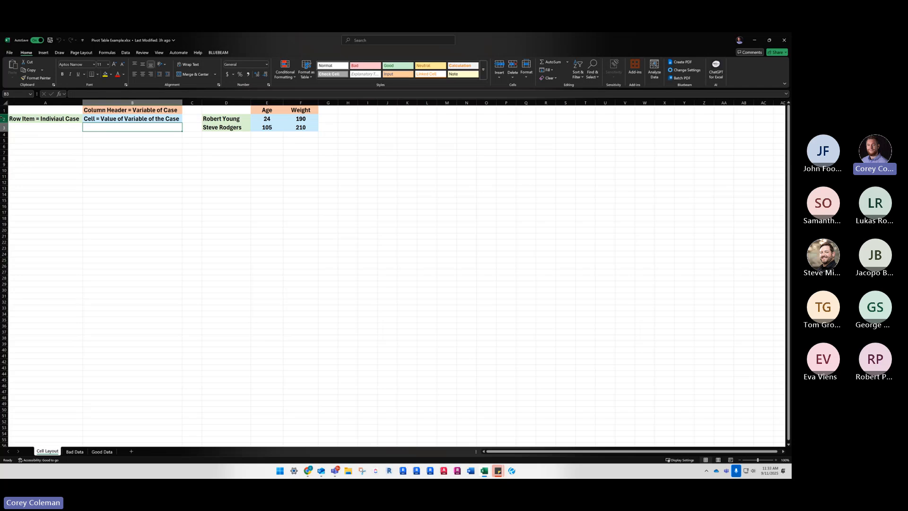
click(4, 119)
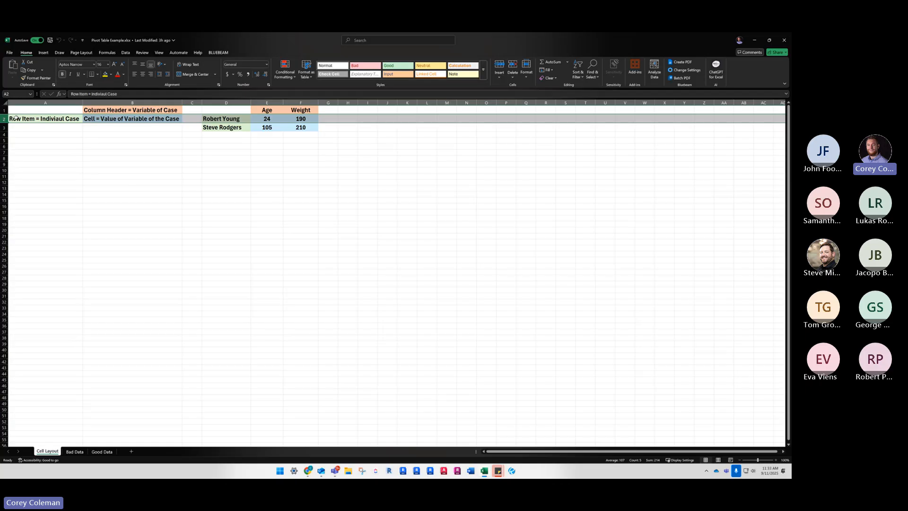
click(4, 128)
click(5, 135)
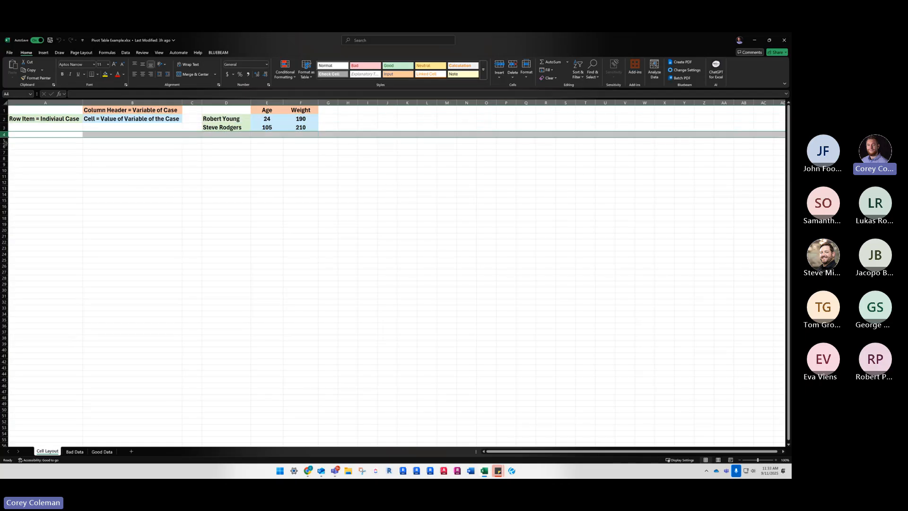
click(4, 141)
click(116, 103)
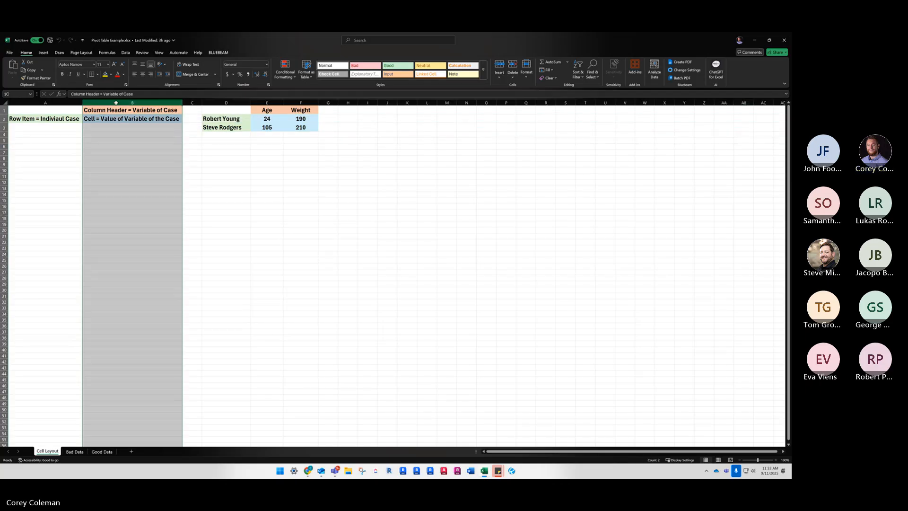
click(114, 108)
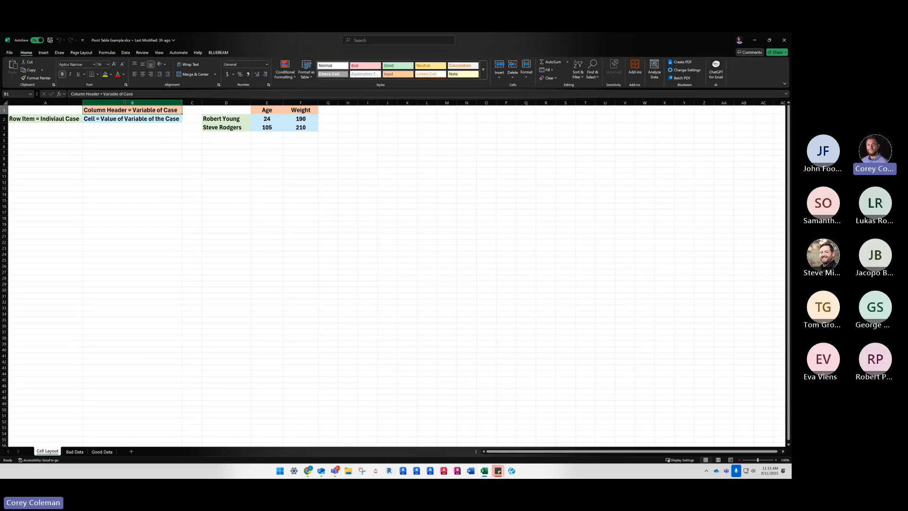
click(127, 102)
click(189, 103)
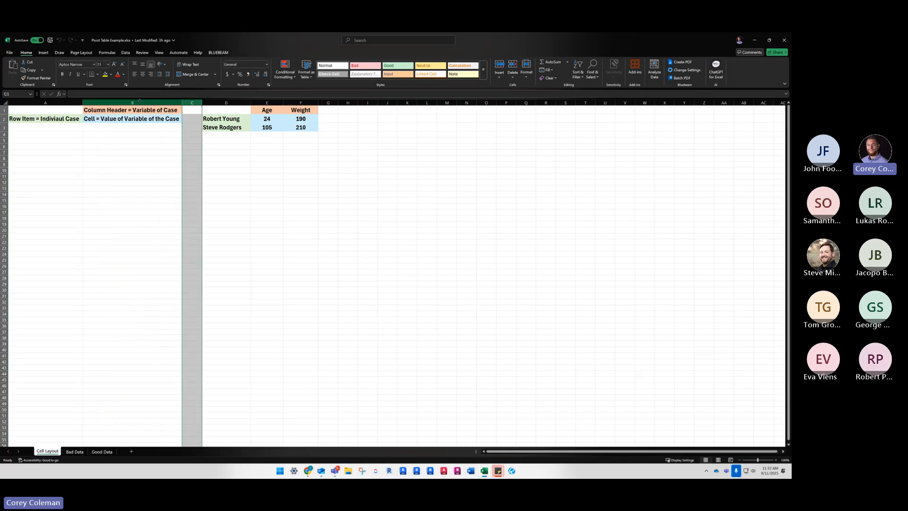
click(132, 102)
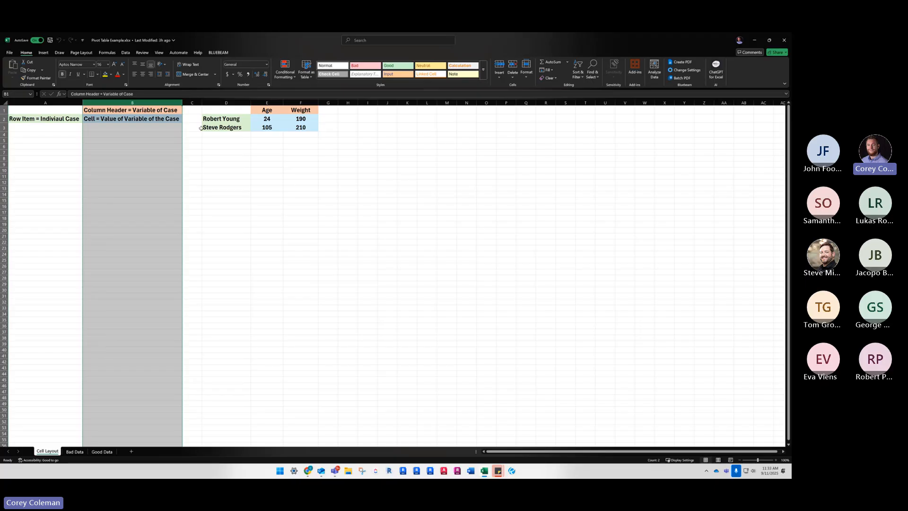
Review the sample table's first row label and its Age and Weight columns
click(214, 120)
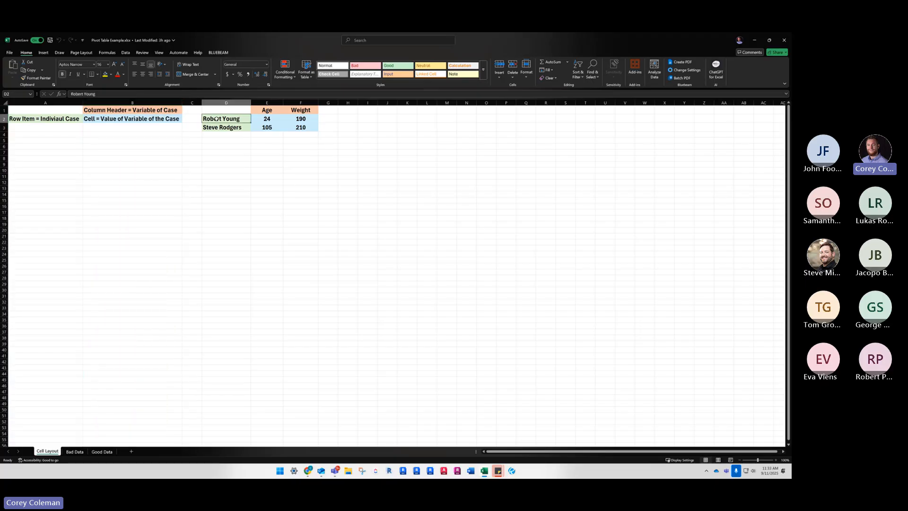
click(267, 102)
click(300, 103)
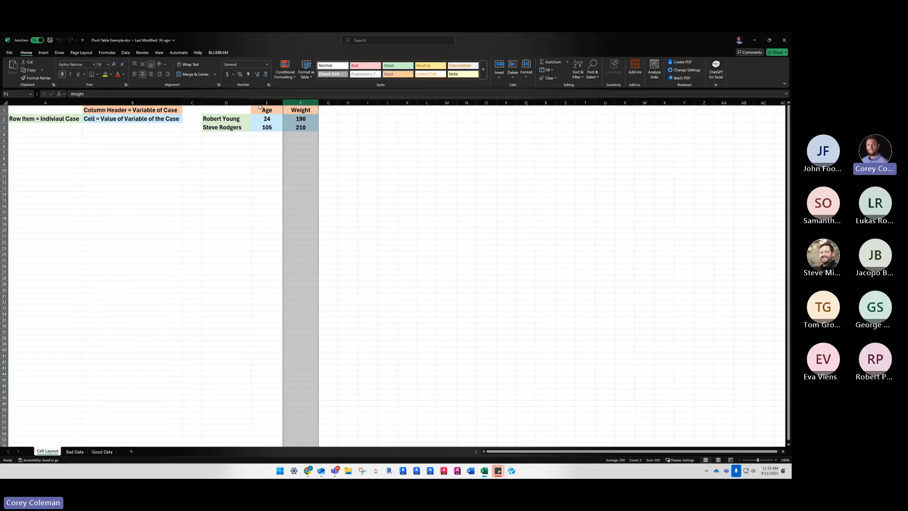
click(265, 103)
click(301, 103)
Add the header "Hair Color" in G1 beside Weight and widen column G to fit it
click(332, 109)
click(352, 109)
click(371, 108)
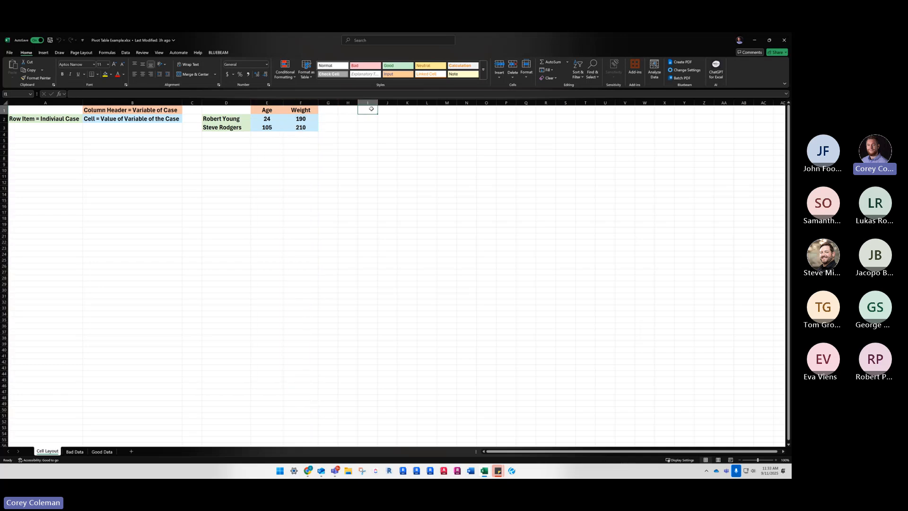
click(330, 111)
text(Ha)
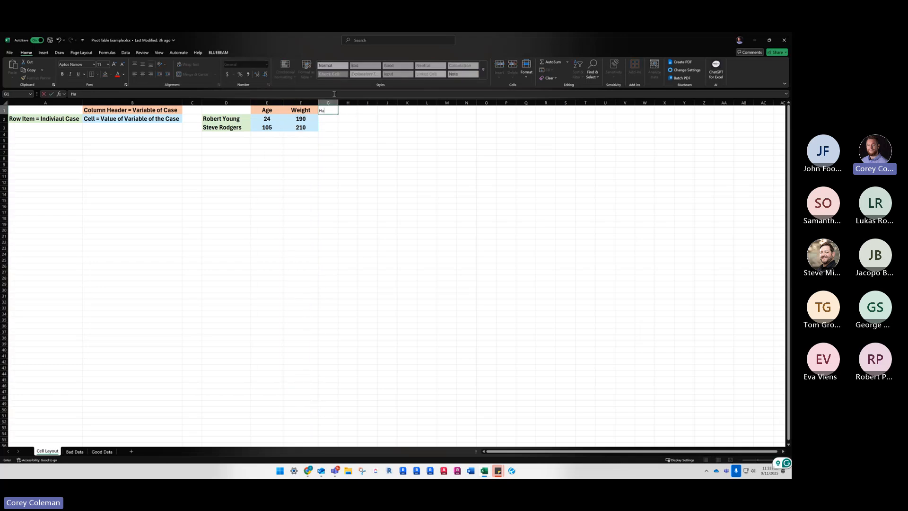
text(ir Color)
key(Return)
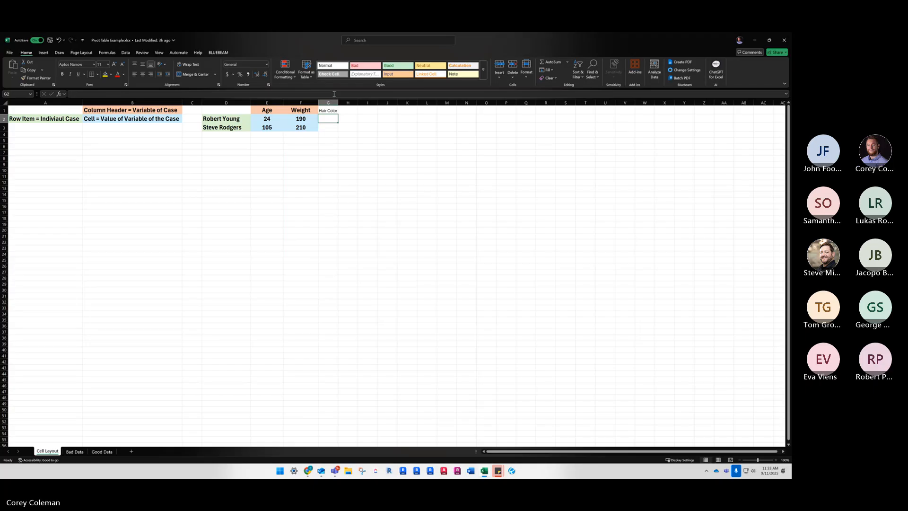
drag(339, 103, 359, 103)
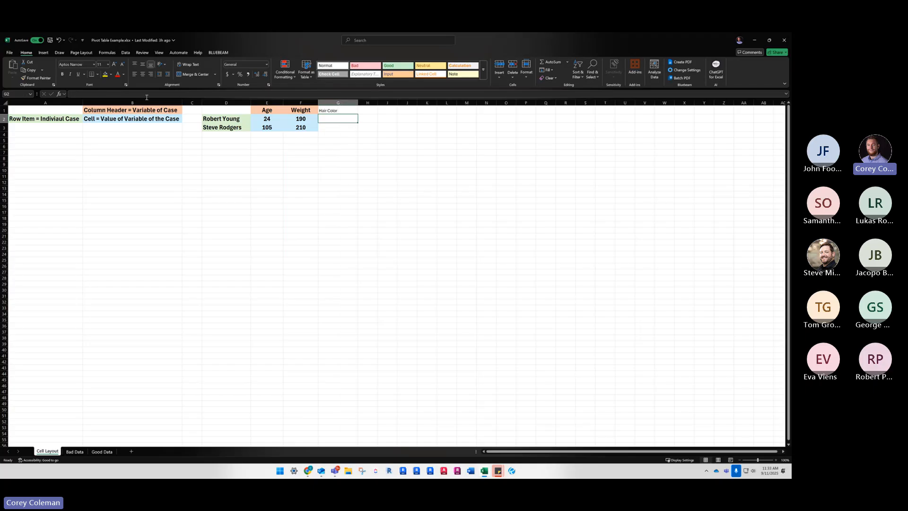
Examine the cell-value legend in B2 and the individual age and weight values in the sample table
click(118, 121)
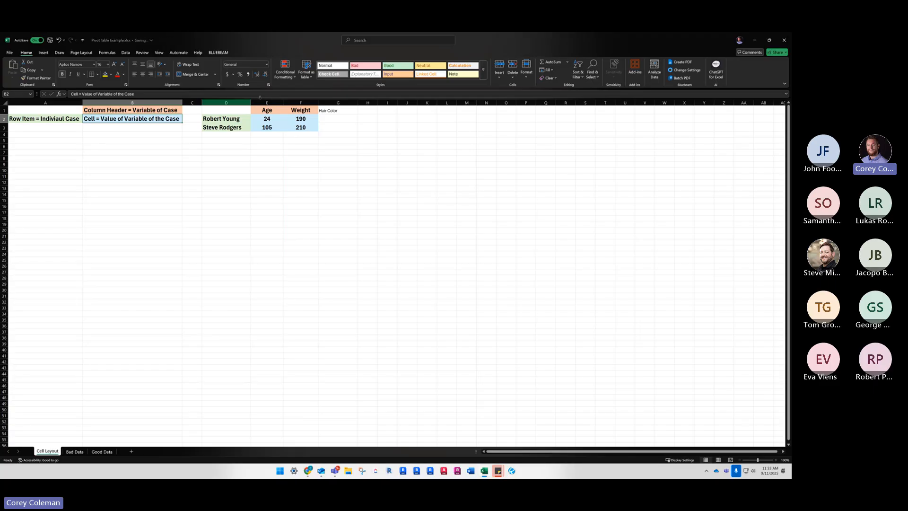
click(273, 119)
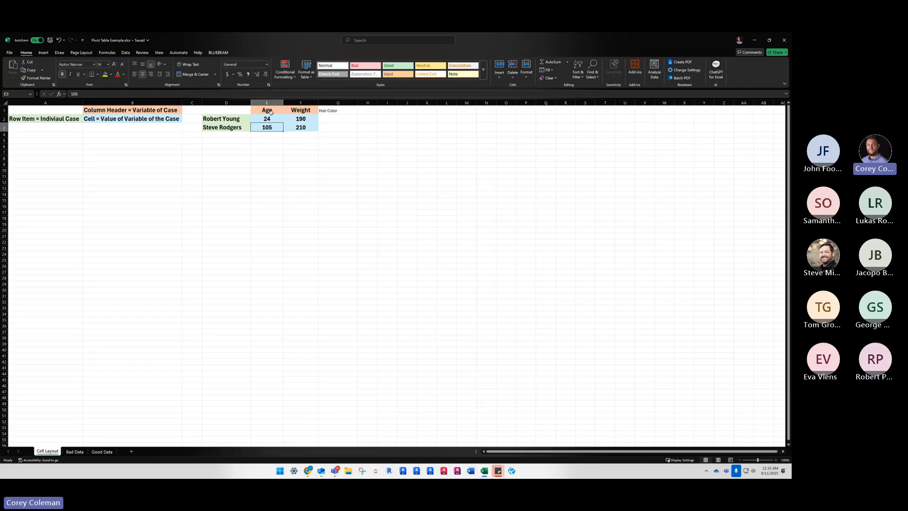
click(308, 120)
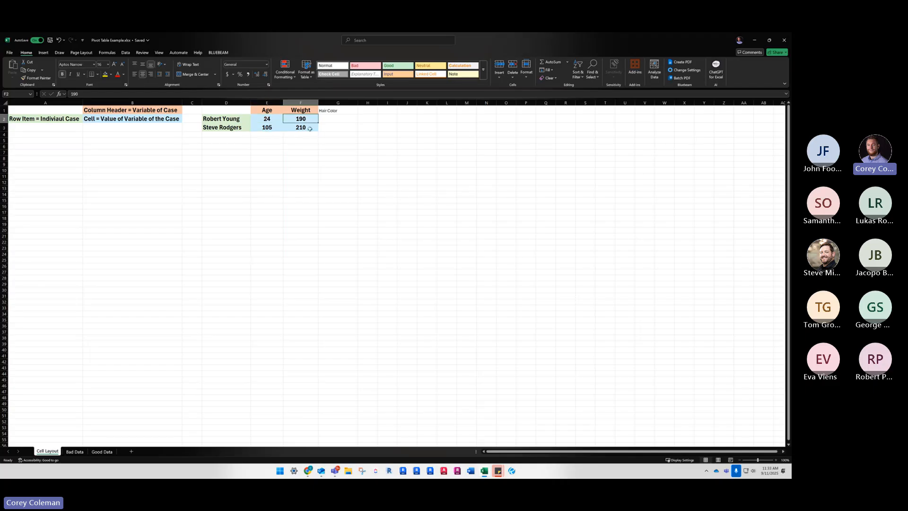
click(308, 127)
Inspect the first record in A2 of the Bad Data sheet and the cells beside it in row 2
click(75, 452)
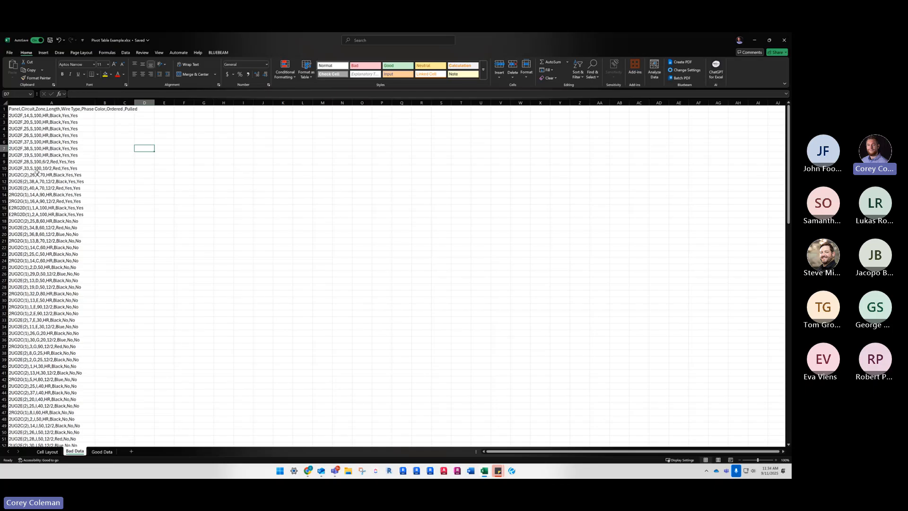
click(32, 116)
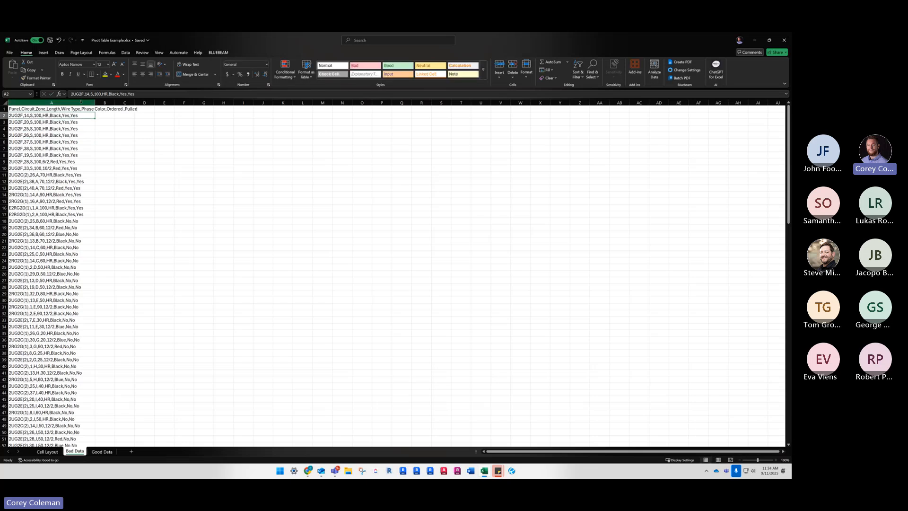
double_click(80, 115)
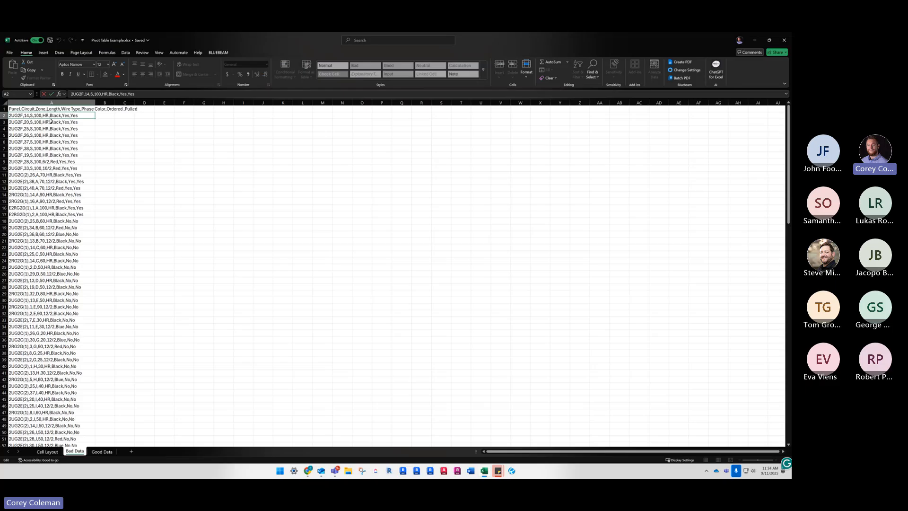
click(105, 116)
click(123, 117)
click(143, 118)
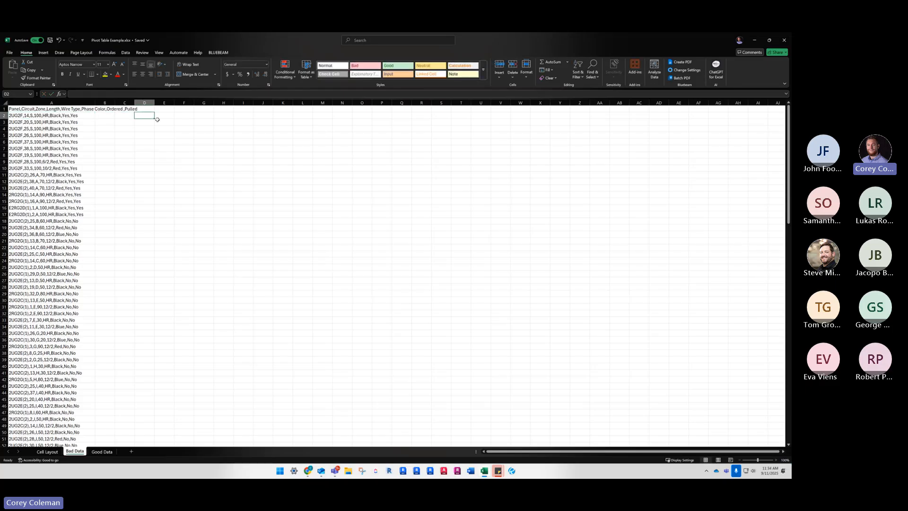
click(162, 118)
Examine the full comma-separated content of A2, then check cells B2 through E2 without changing anything
click(58, 116)
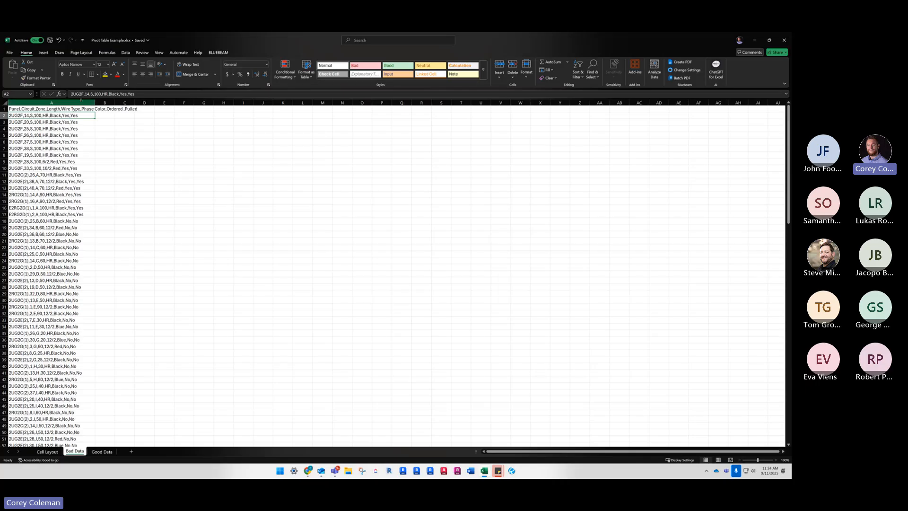
drag(135, 94, 74, 94)
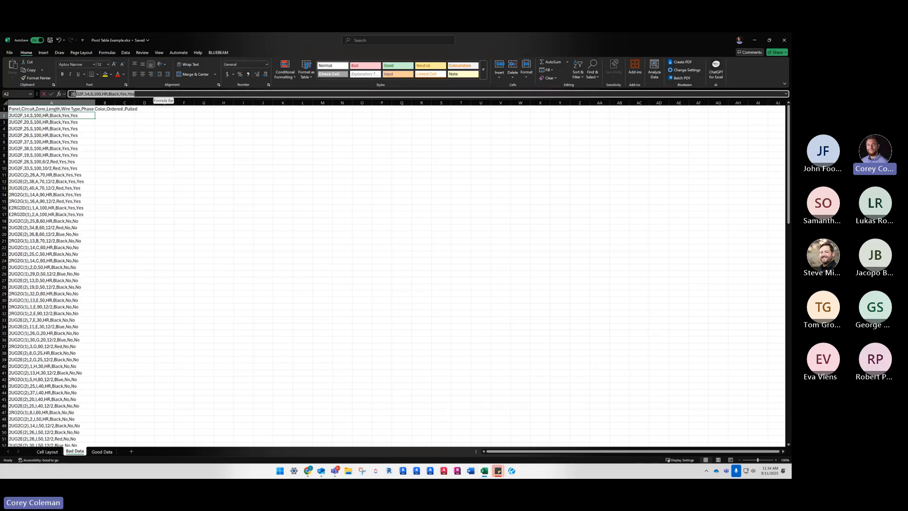
key(Escape)
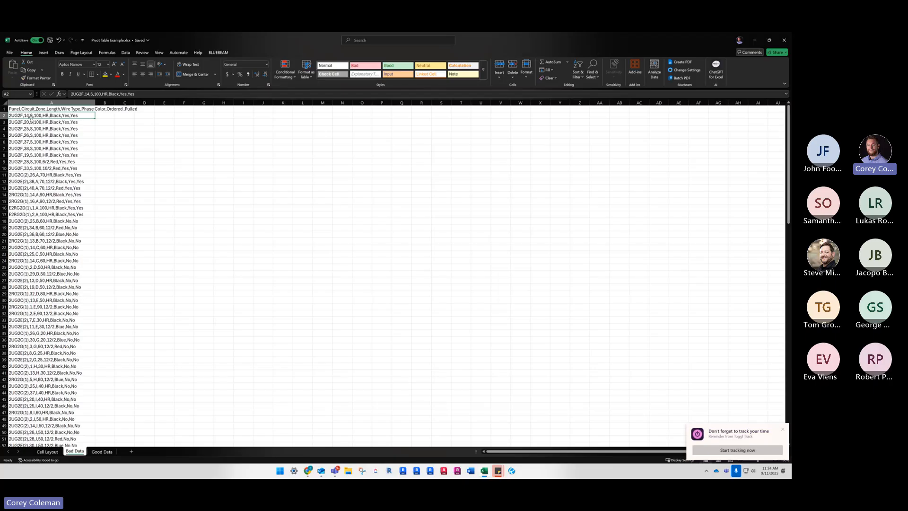
click(110, 115)
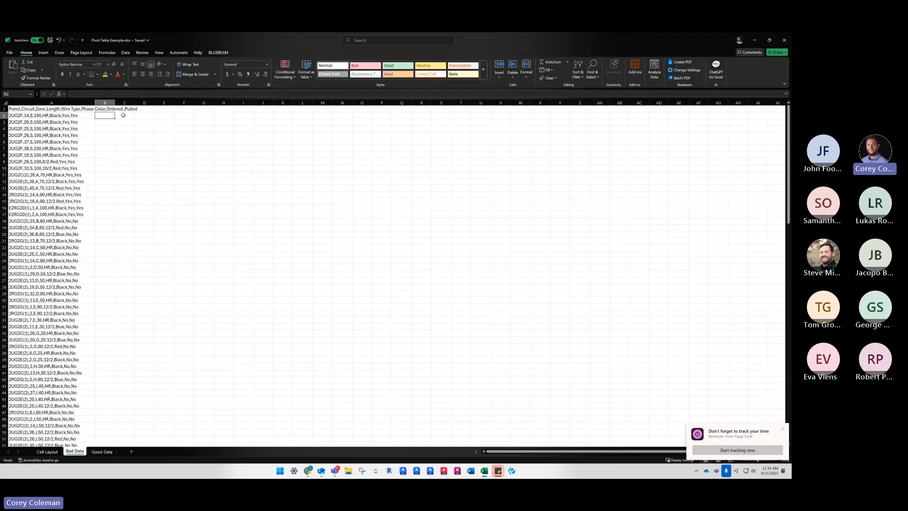
click(124, 115)
click(150, 115)
click(158, 115)
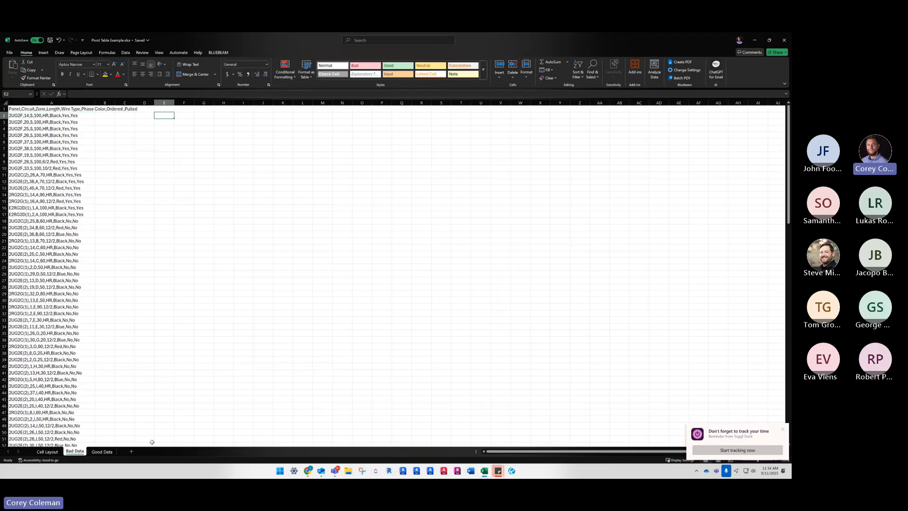
Compare the Good Data sheet with record A2 on the Bad Data sheet and display the available data tools
click(99, 452)
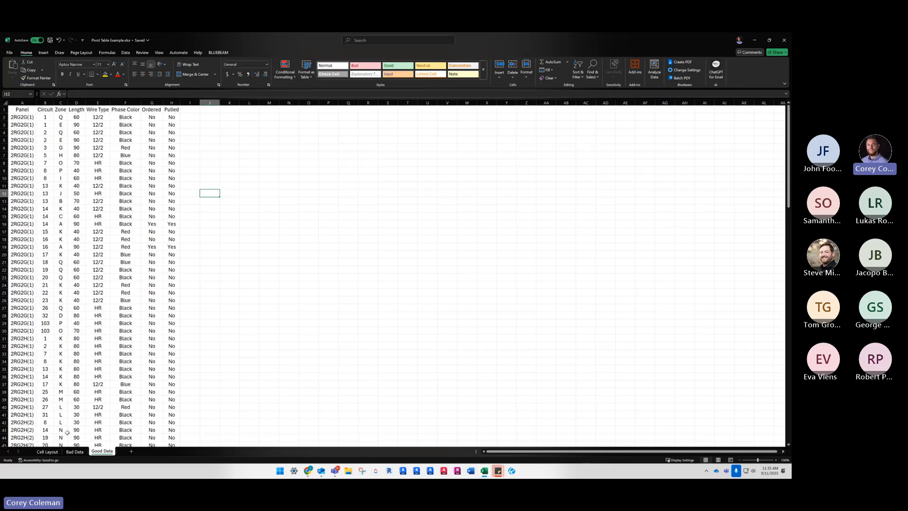
click(74, 451)
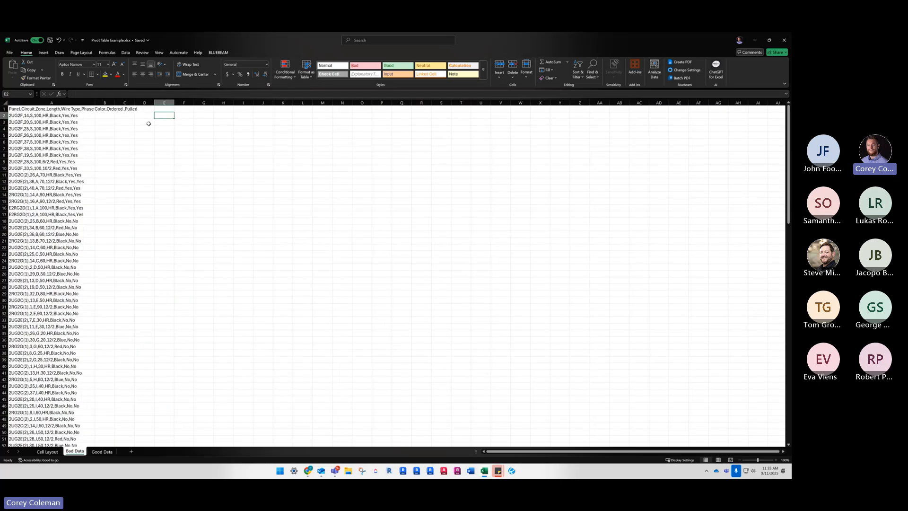
click(28, 116)
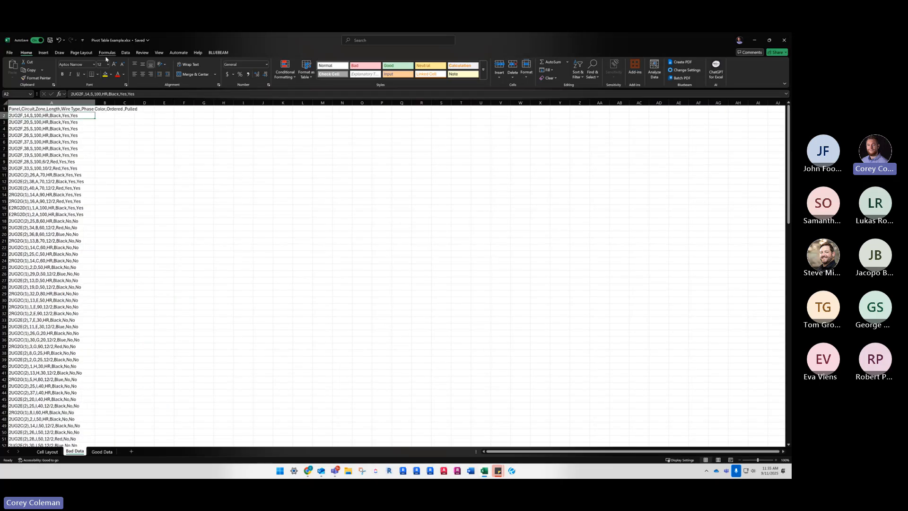
click(125, 52)
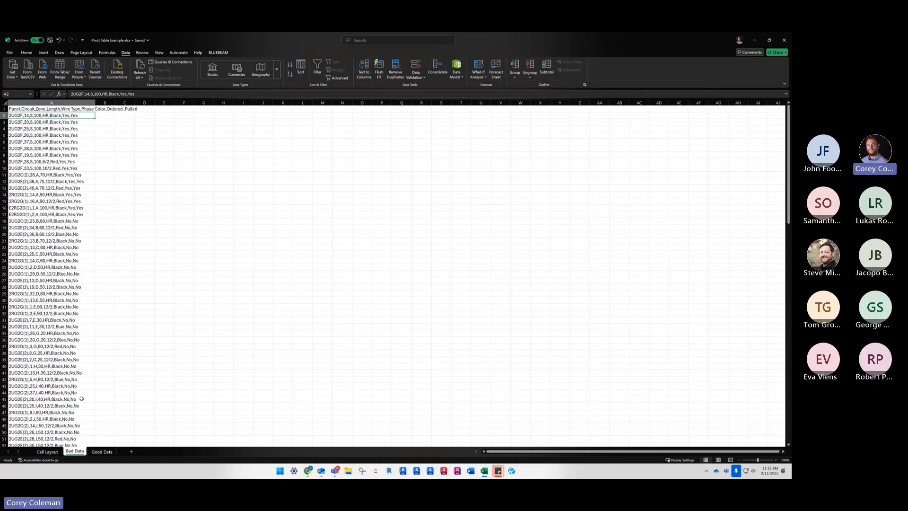
Review the wire records on the Good Data sheet across its Panel through Pulled columns
click(102, 452)
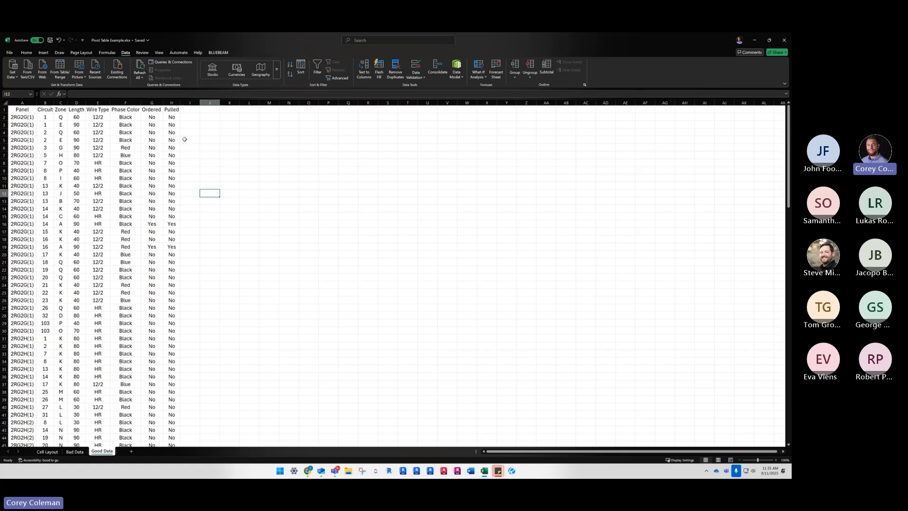
click(157, 185)
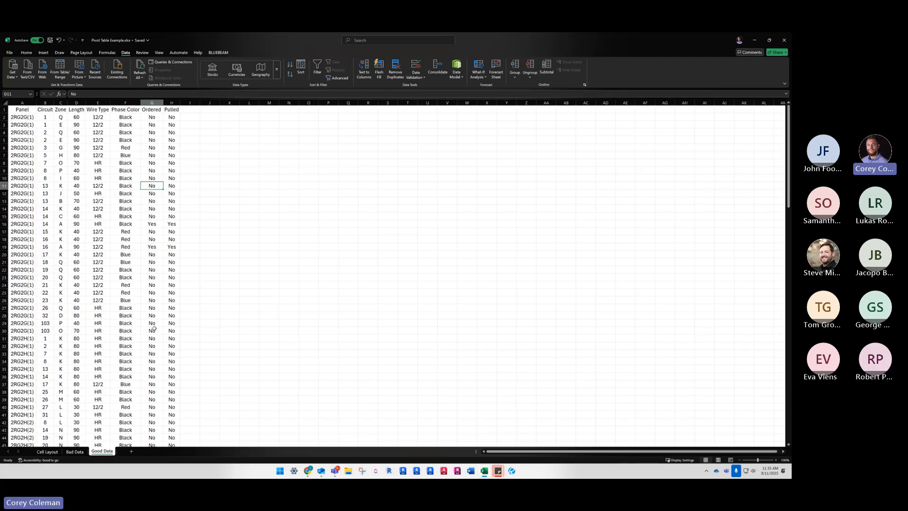
scroll(82, 267, down, 11)
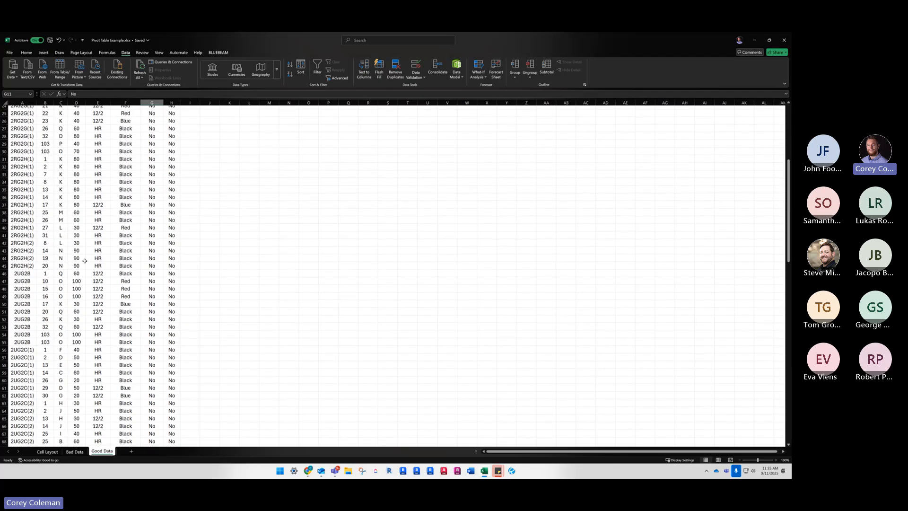
scroll(82, 267, down, 20)
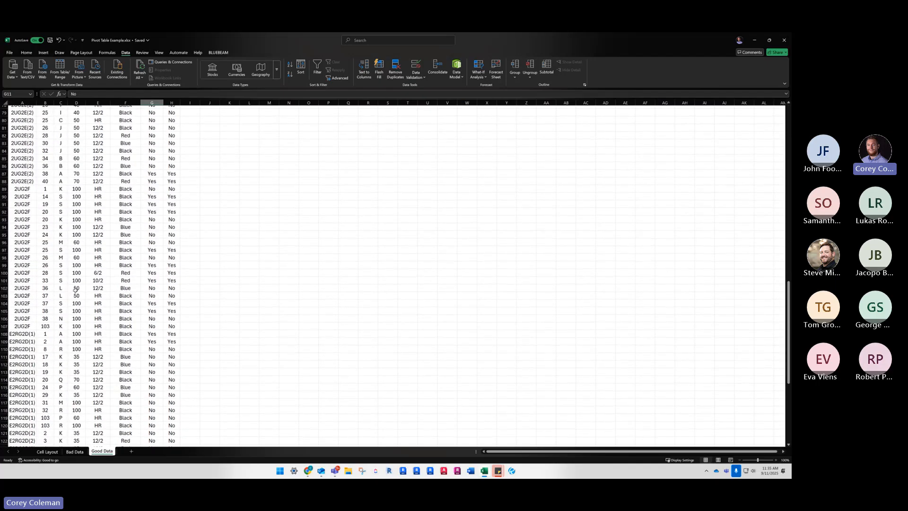
scroll(75, 290, up, 12)
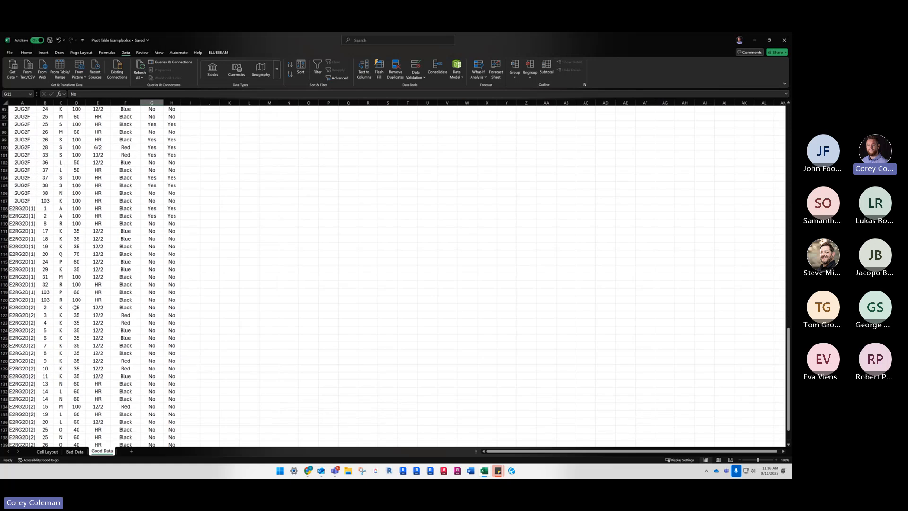
Select all wire data on the Good Data sheet, from the Panel header to the last Pulled record, and clear the selection
scroll(66, 260, up, 10)
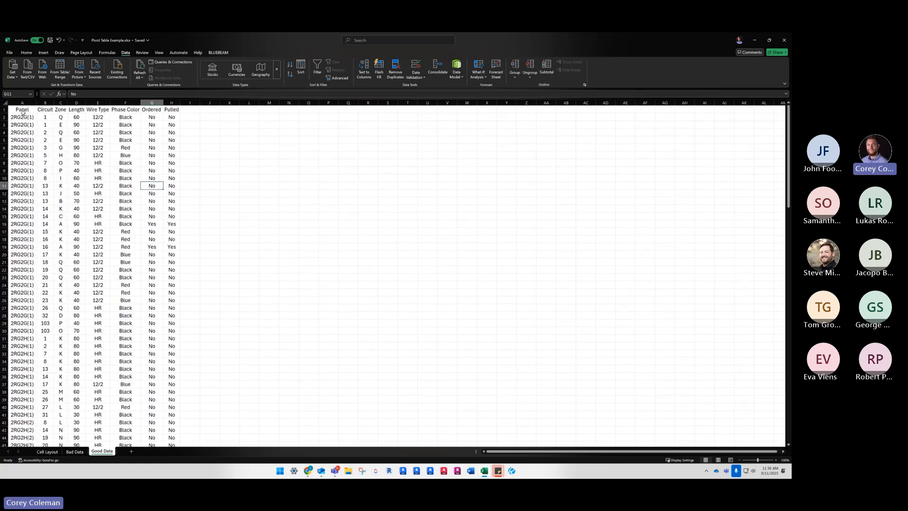
click(19, 108)
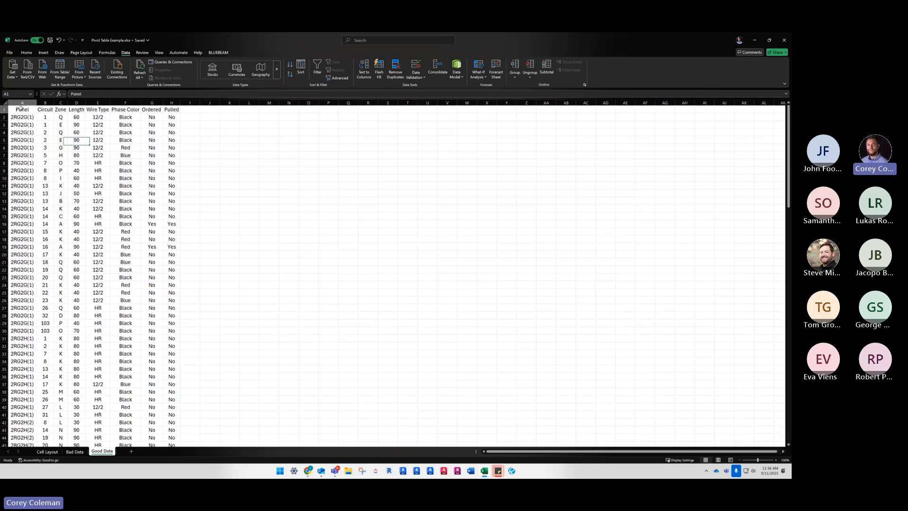
click(44, 124)
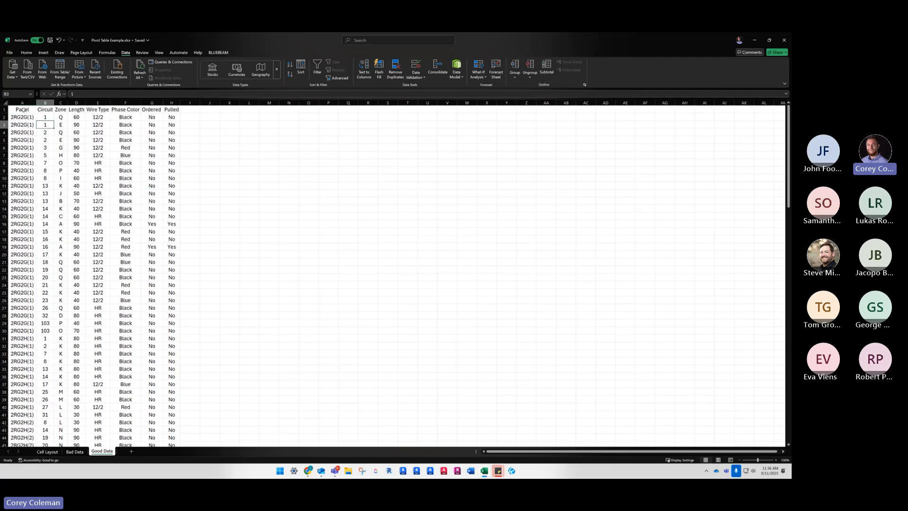
click(27, 111)
mouse_move(28, 108)
mouse_down()
mouse_move(56, 111)
mouse_move(60, 182)
mouse_move(137, 364)
mouse_move(134, 449)
mouse_move(123, 477)
mouse_move(137, 468)
mouse_move(162, 406)
mouse_move(169, 425)
mouse_up()
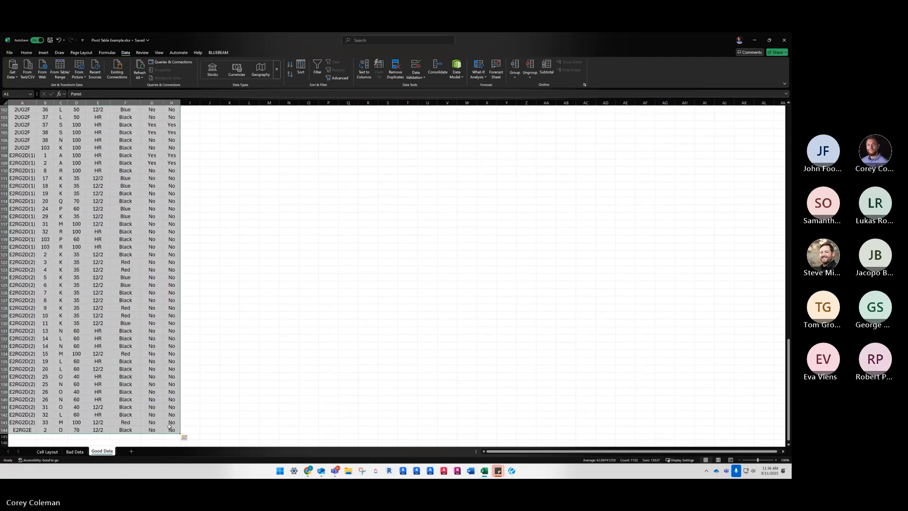
click(169, 423)
scroll(88, 261, up, 9)
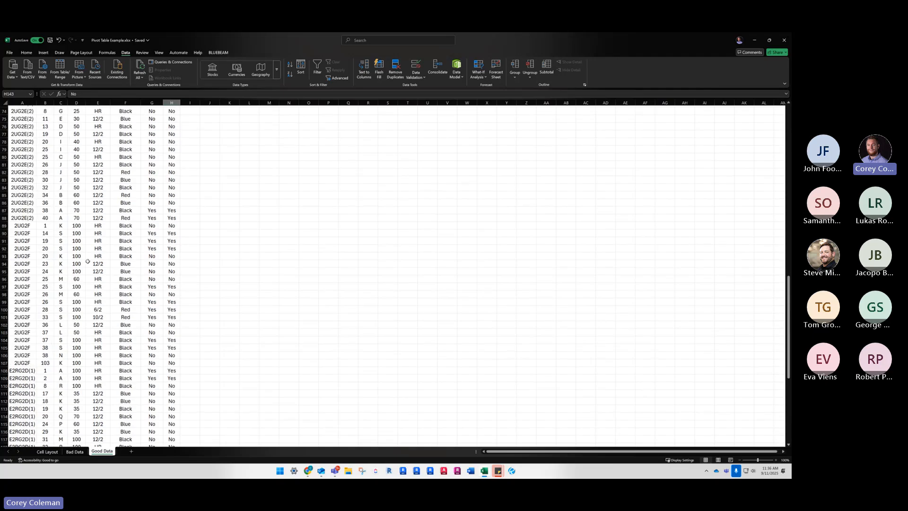
scroll(88, 261, up, 20)
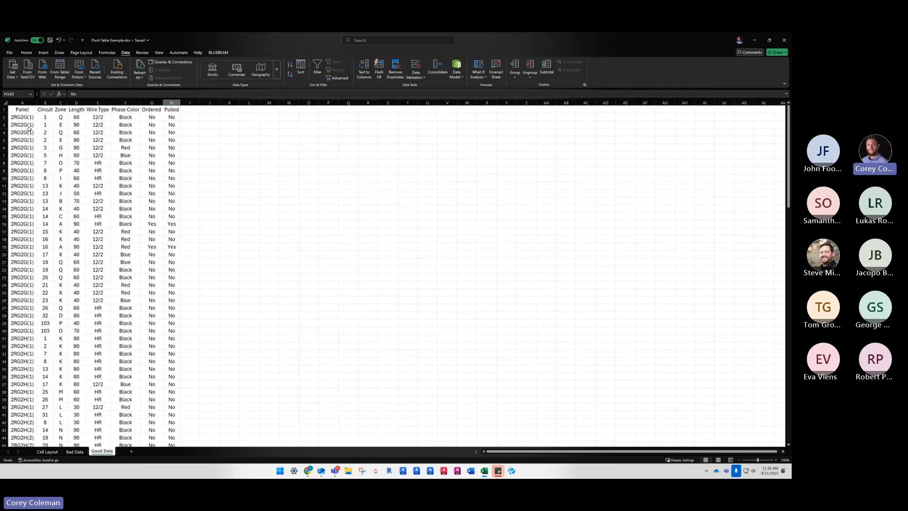
Select the full data range A1:H144 on the Good Data sheet and display its Quick Analysis options
key(ctrl+Home)
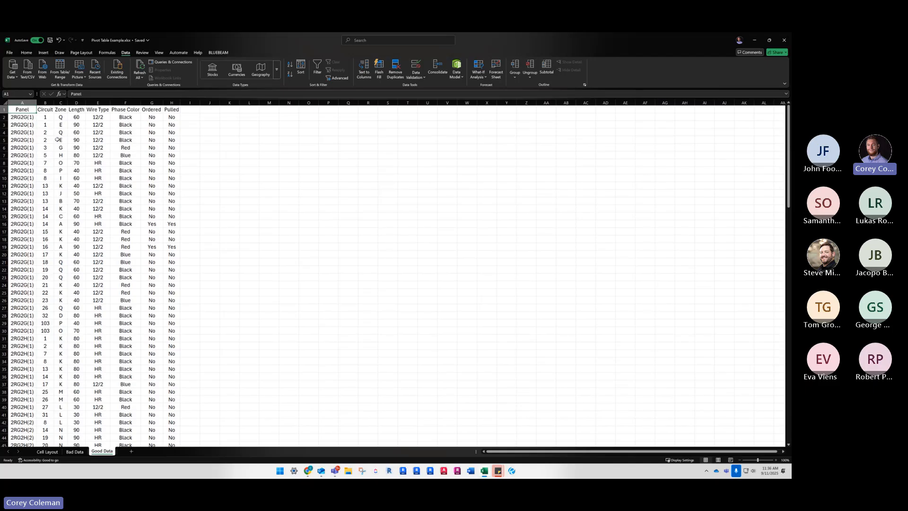
key(ctrl+shift+Down)
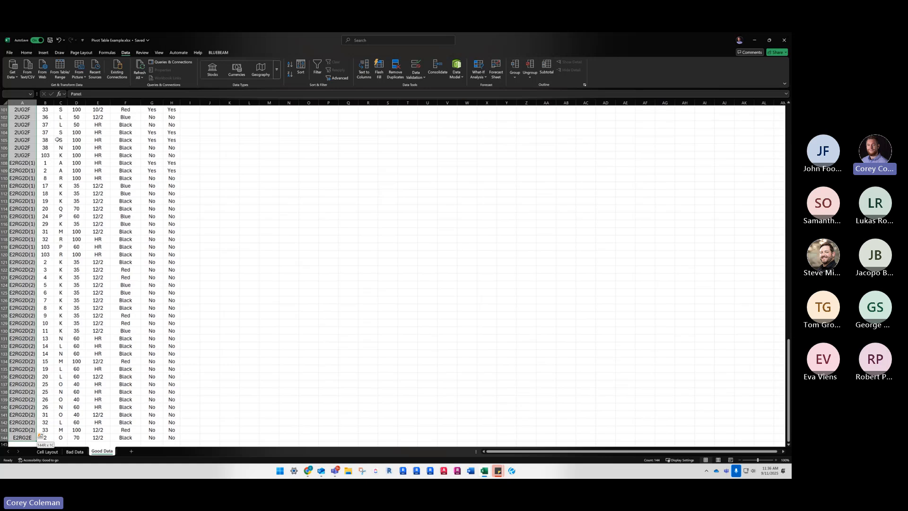
key(ctrl+shift+Right)
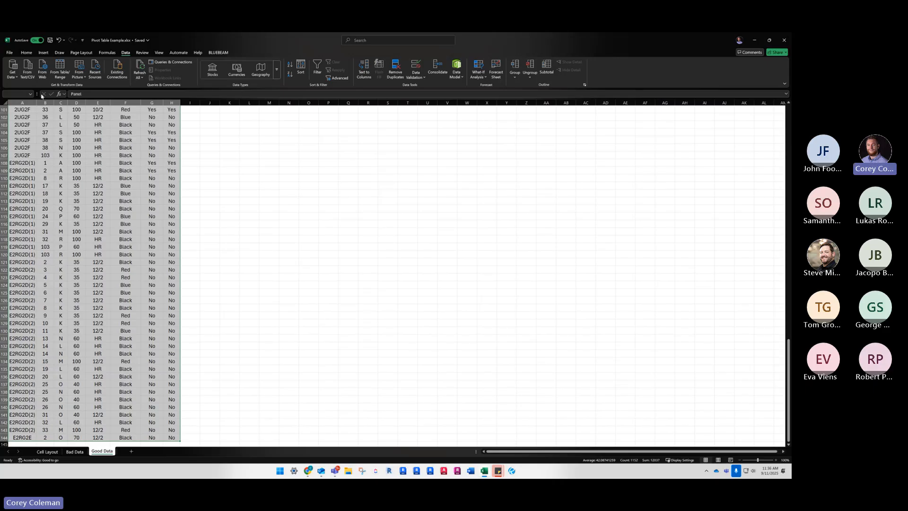
click(26, 52)
scroll(68, 227, up, 14)
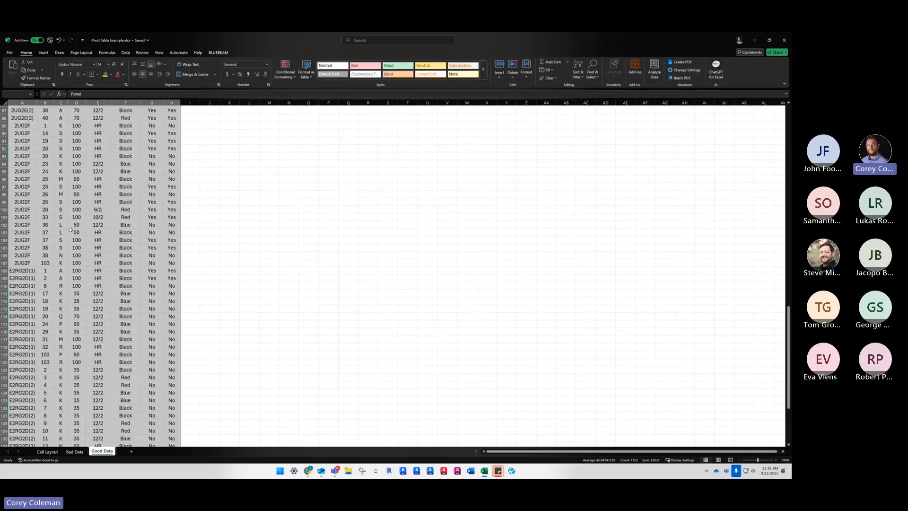
scroll(68, 226, up, 19)
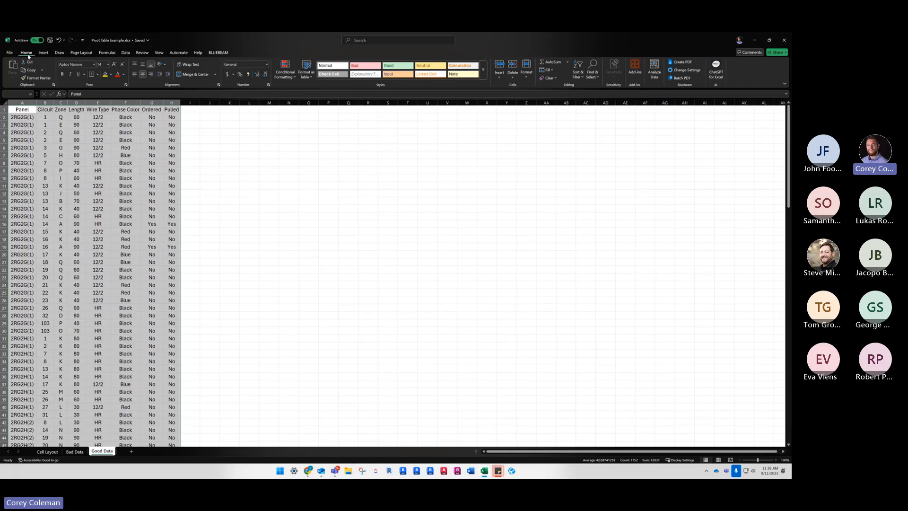
key(ctrl+q)
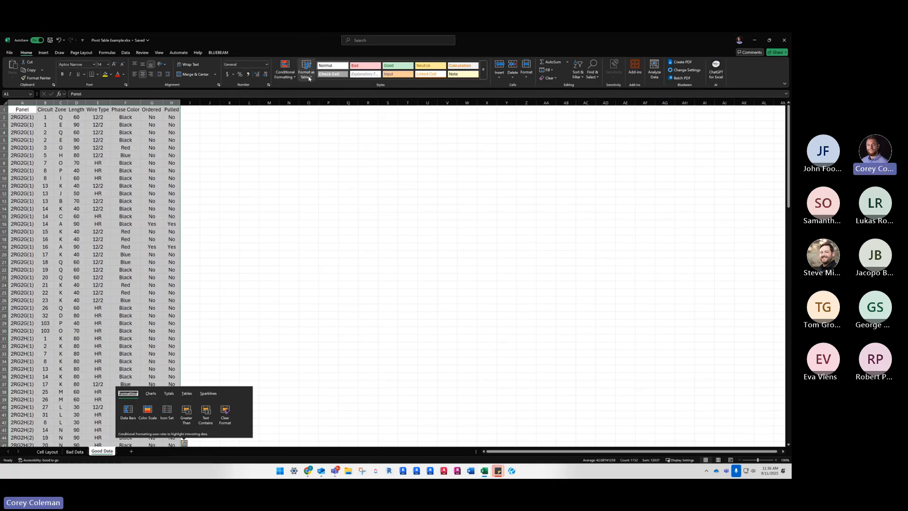
Format the selected range as a table in Dark Teal, Table Style Medium 9, with the headers option turned off
click(308, 79)
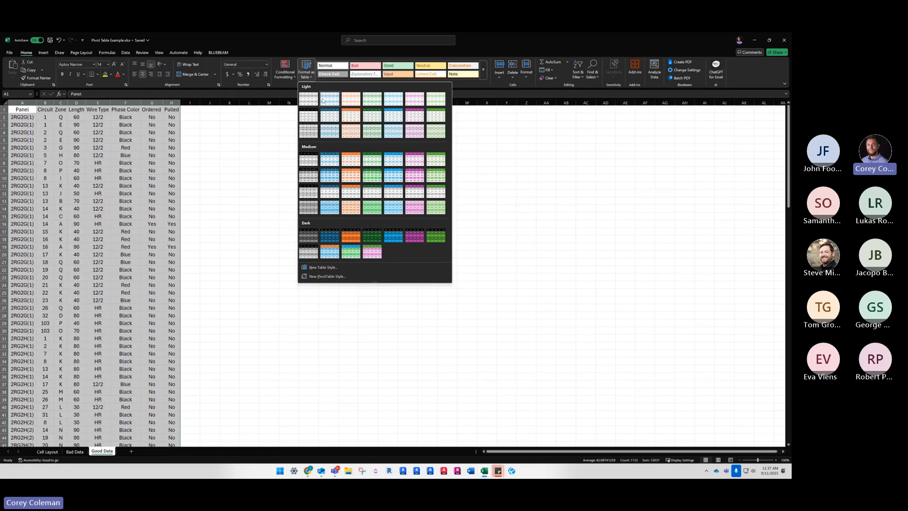
click(330, 178)
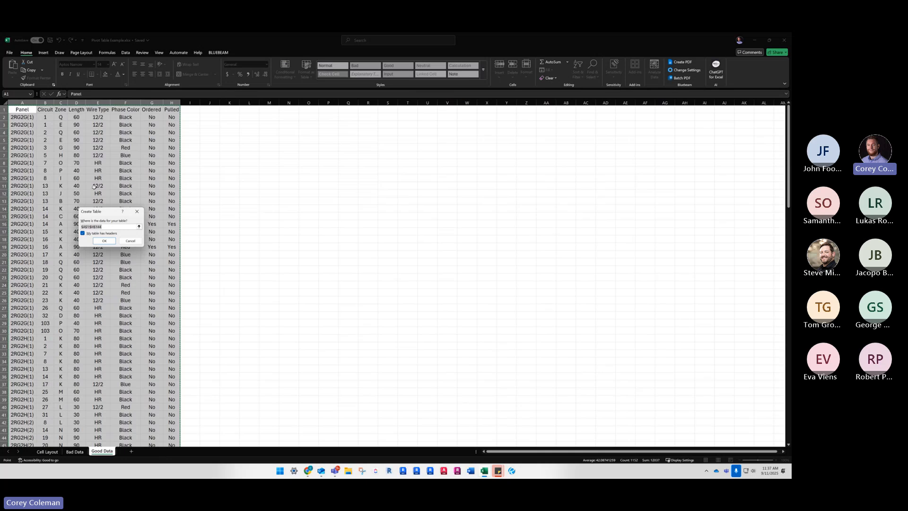
click(83, 233)
click(82, 233)
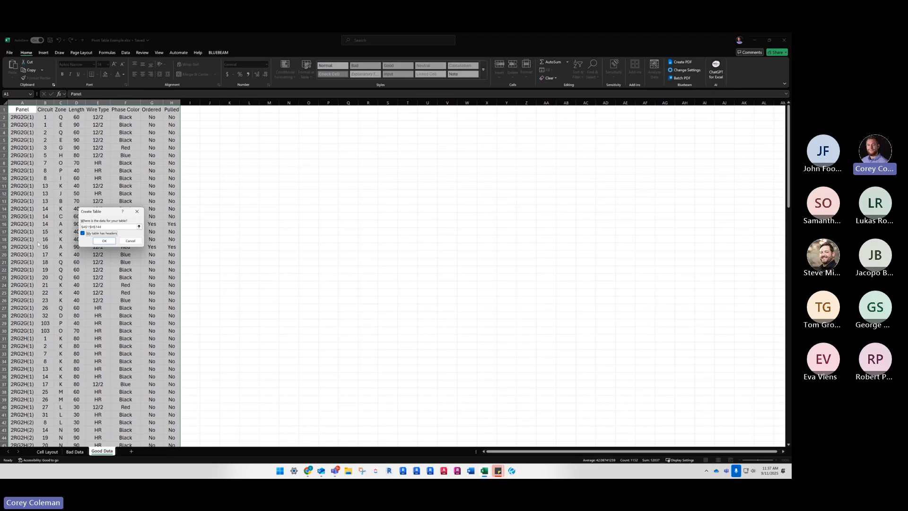
click(82, 233)
click(104, 241)
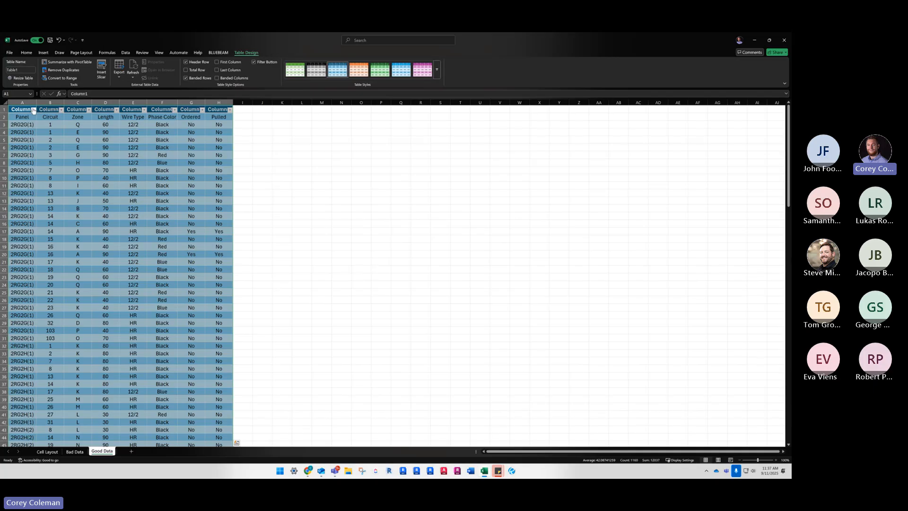
Inspect the generic column headings in row 1 of the new table and undo the table conversion
click(25, 110)
click(49, 110)
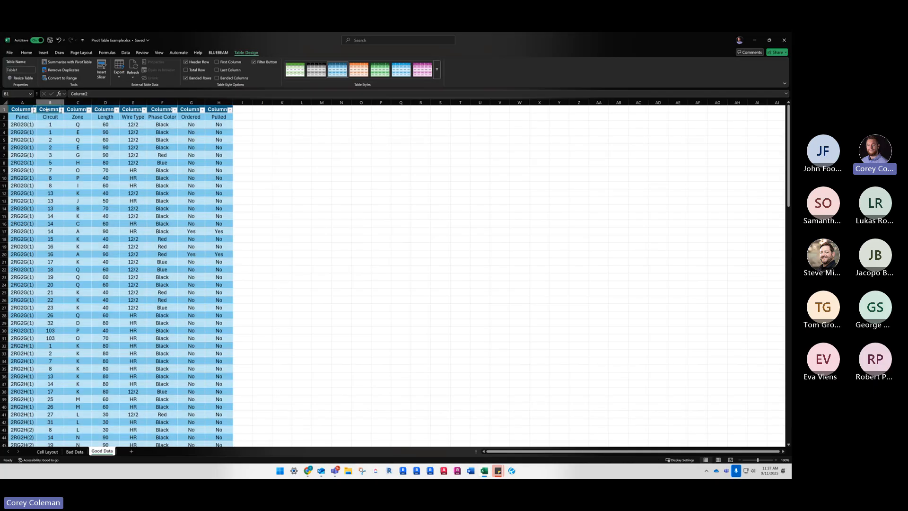
click(77, 110)
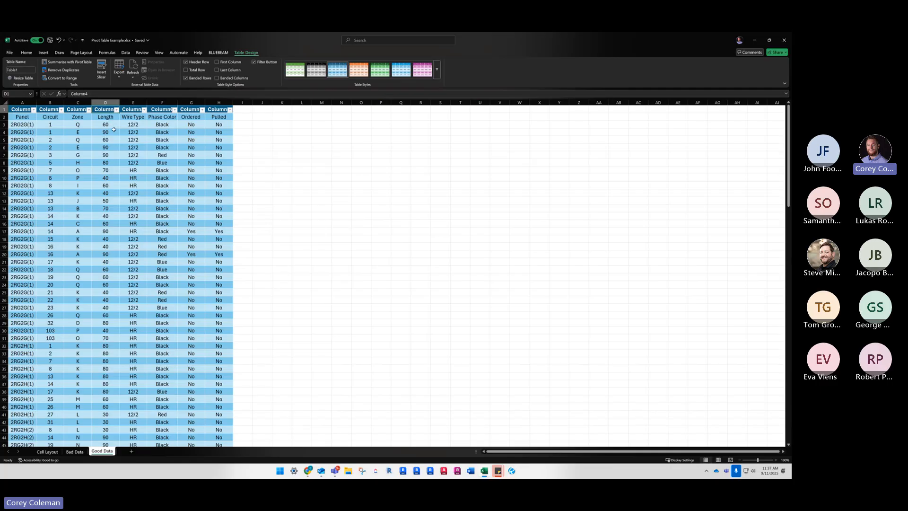
key(ctrl+z)
Reselect A1:H144 and format it as a table in Dark Teal, Table Style Medium 9, keeping row 1 as headers
click(20, 109)
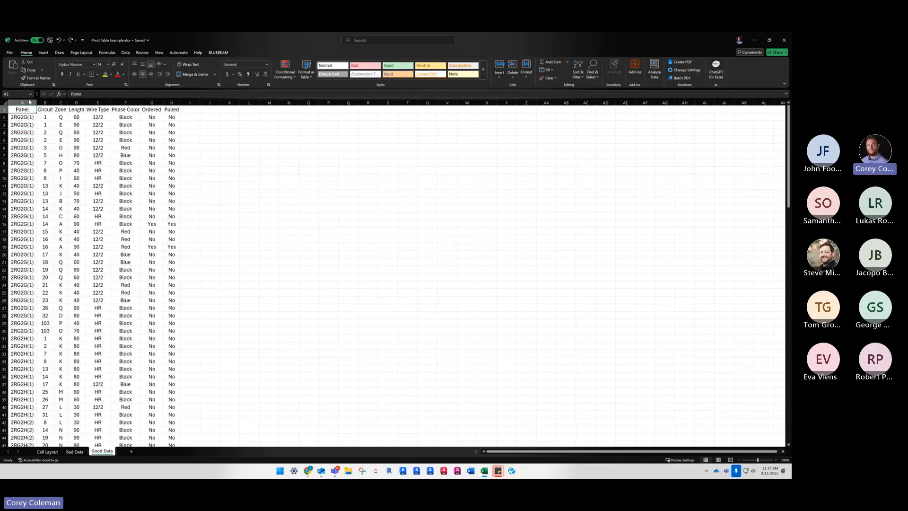
key(ctrl+shift+Down)
key(ctrl+shift+Right)
scroll(122, 148, up, 5)
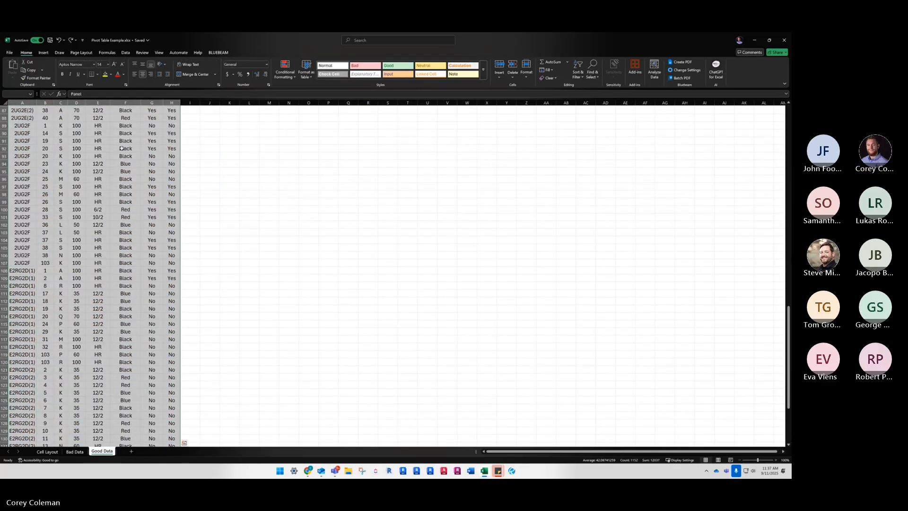
key(ctrl+shift+Up)
key(ctrl+shift+Down)
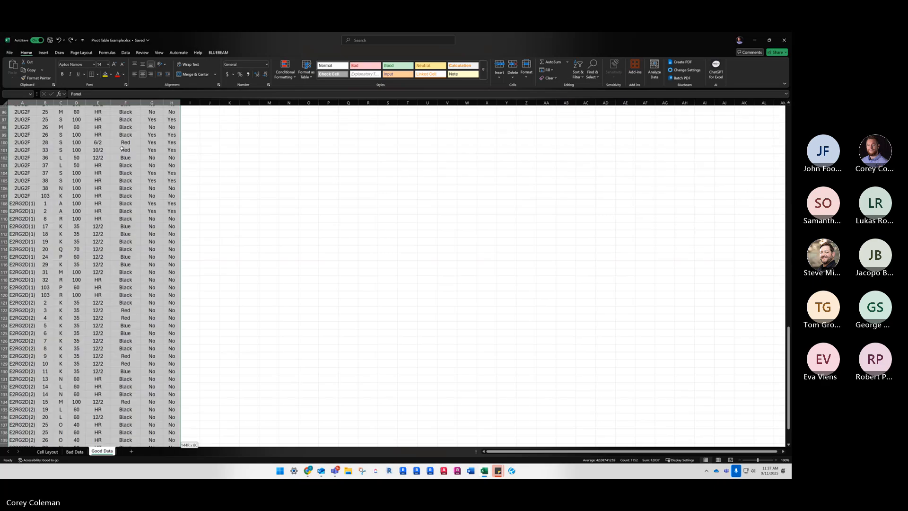
click(306, 70)
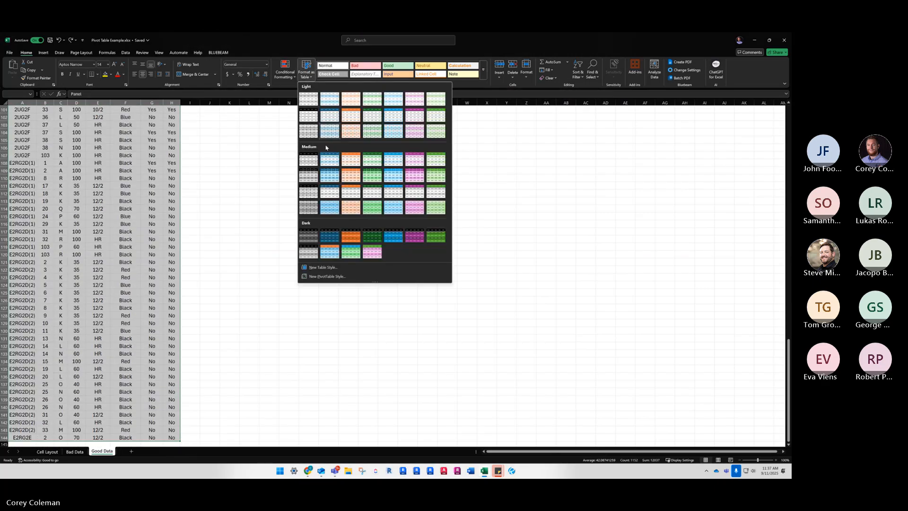
click(330, 175)
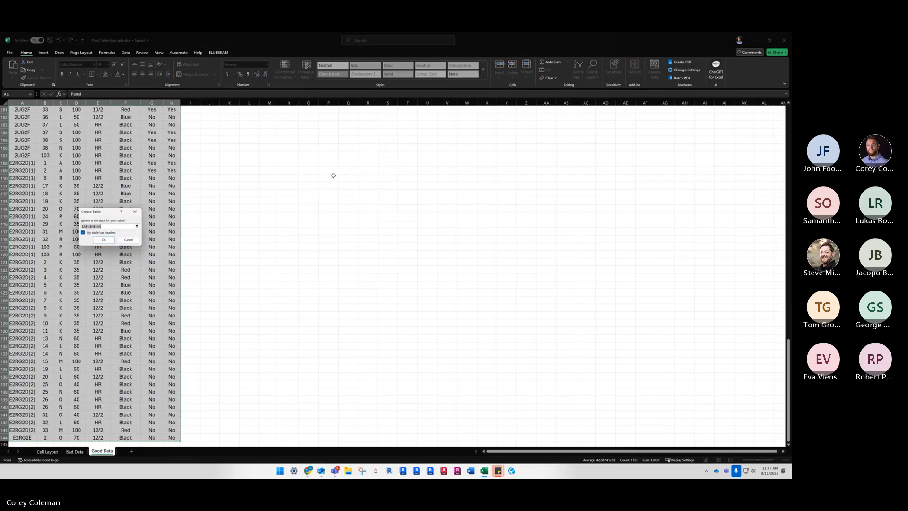
click(104, 241)
Examine the table's Panel header and sample cells in the Circuit, Length, Wire Type and Phase Color columns
click(26, 117)
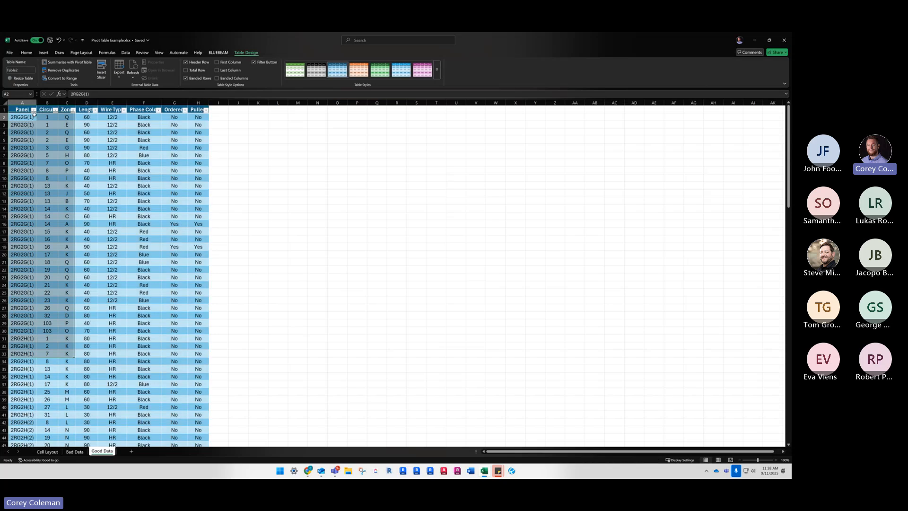
click(25, 110)
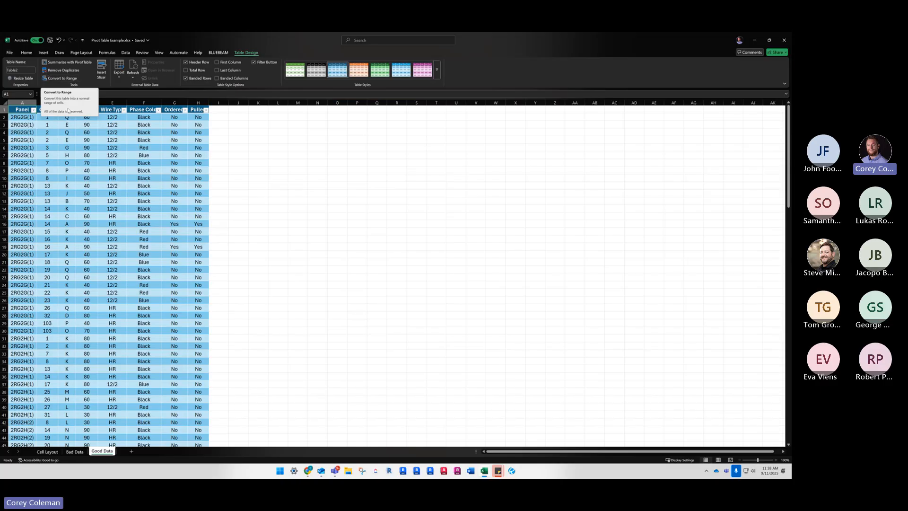
click(148, 140)
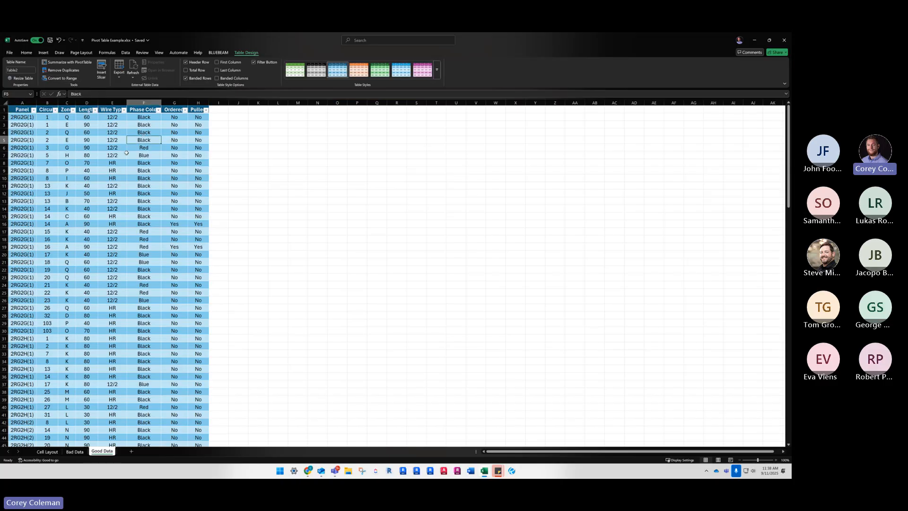
click(144, 126)
click(48, 148)
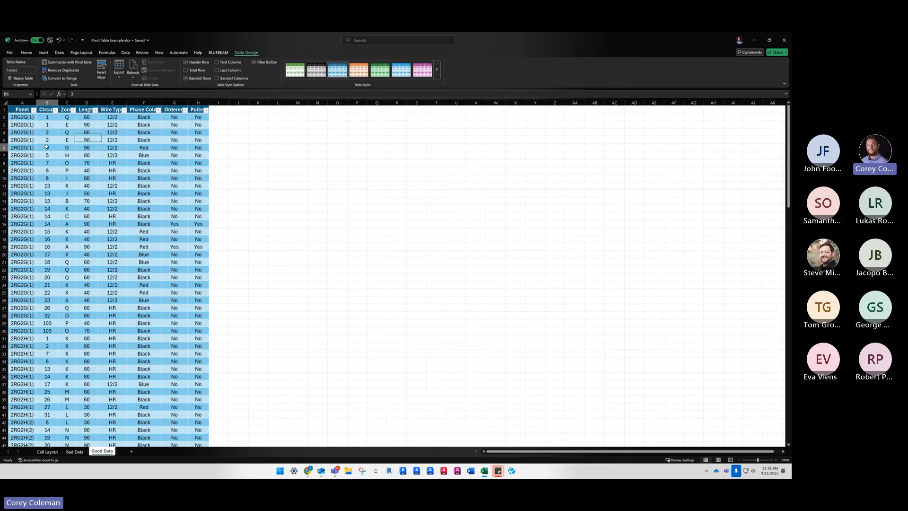
click(48, 201)
click(112, 216)
click(144, 163)
click(86, 155)
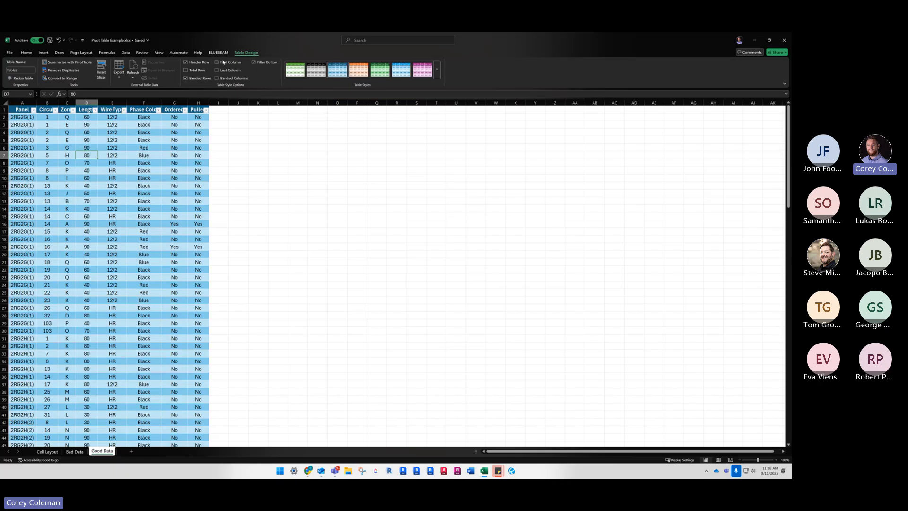
Try the orange table style, and restyle the table with the light green banded style instead
click(358, 69)
click(294, 70)
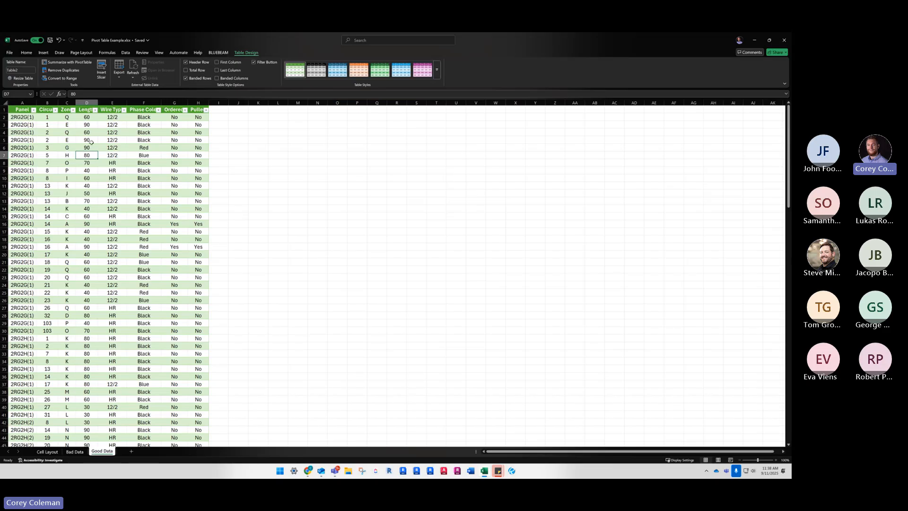
click(90, 125)
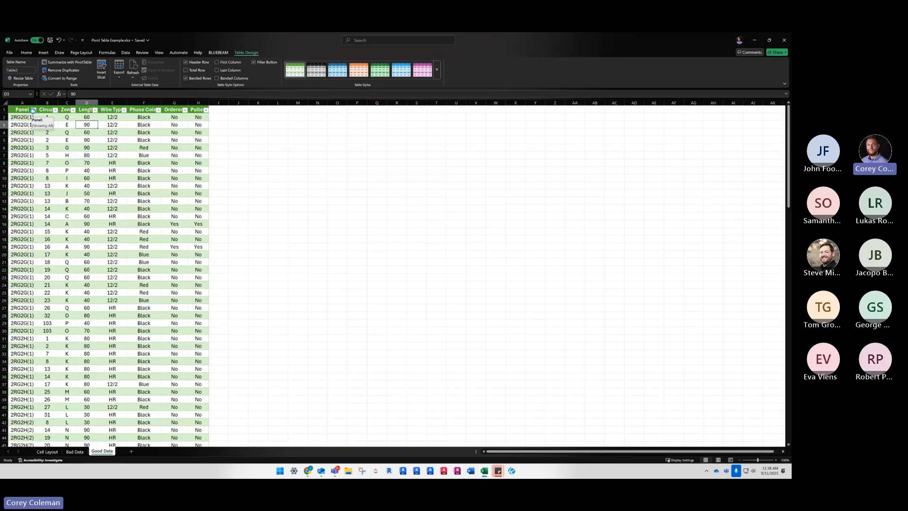
Examine the sort and filter choices offered for the Panel and Circuit columns
click(34, 111)
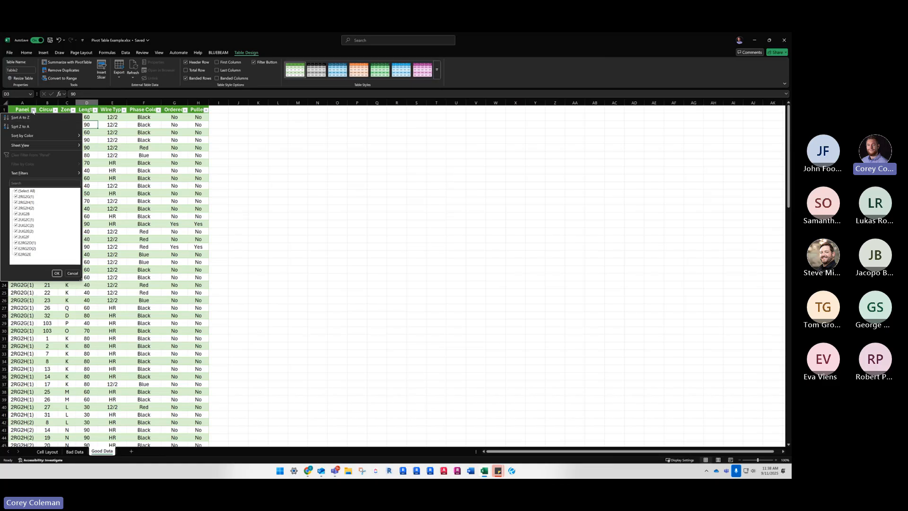
click(56, 110)
click(33, 119)
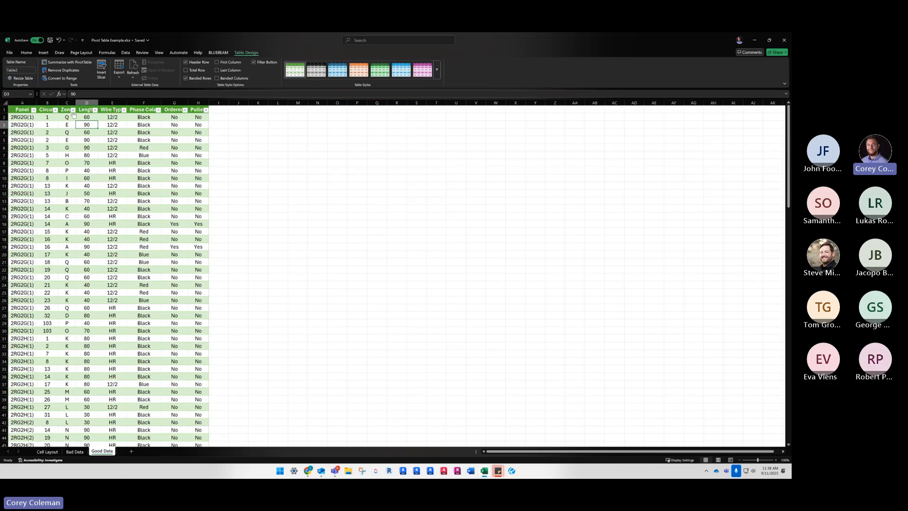
Review the Zone column's sort and text filter options, and try a custom equals filter of 90 on it
click(74, 111)
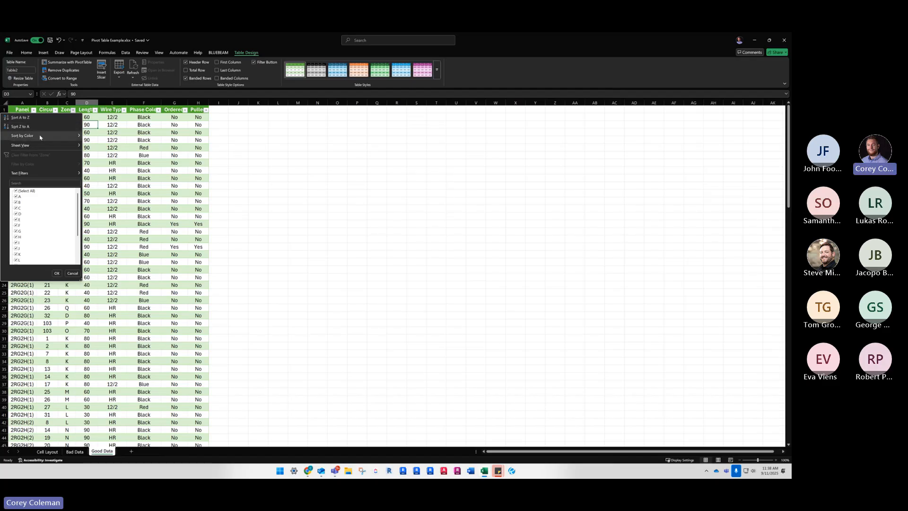
mouse_move(41, 137)
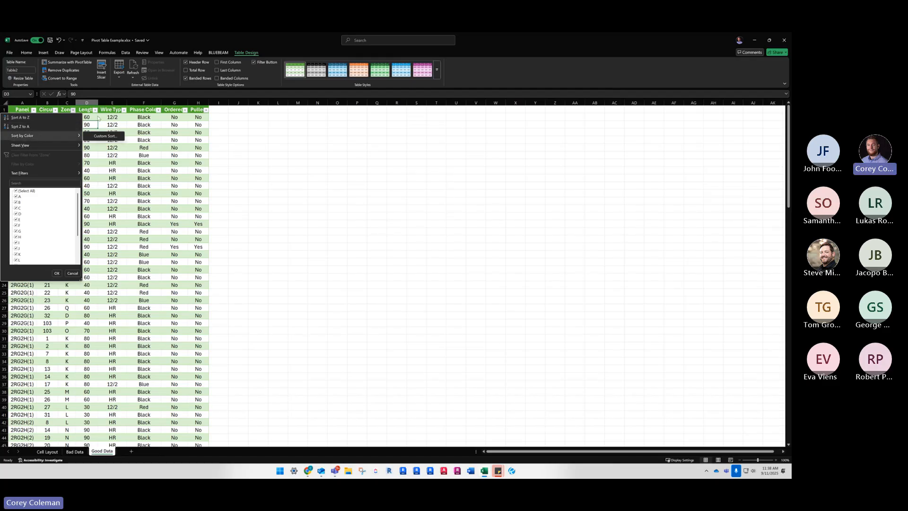
mouse_move(75, 174)
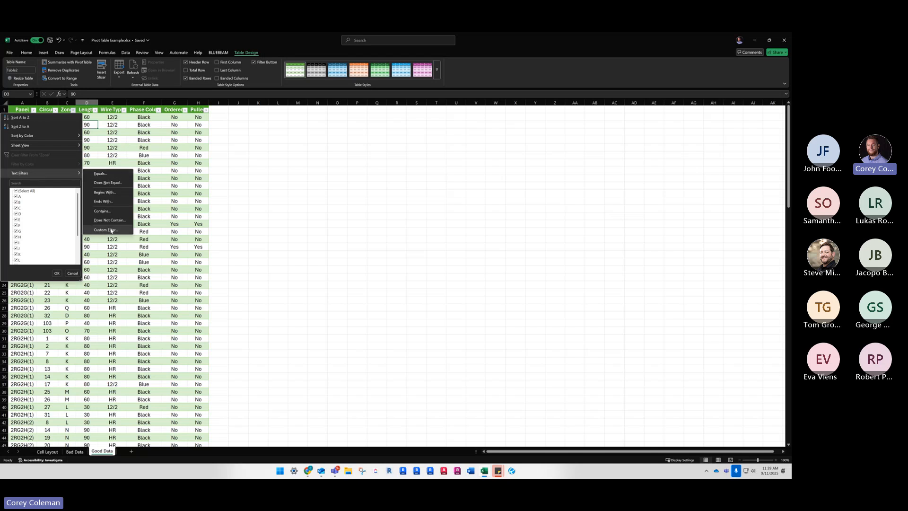
click(100, 174)
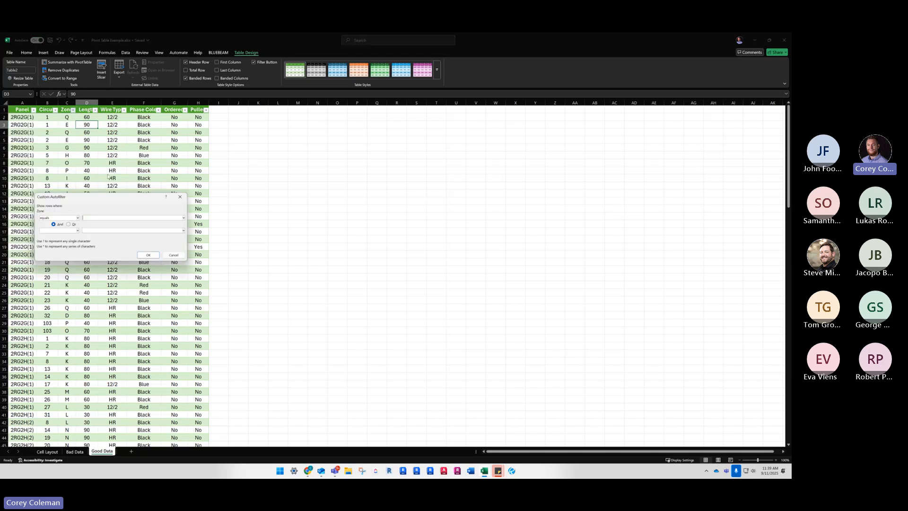
text(90)
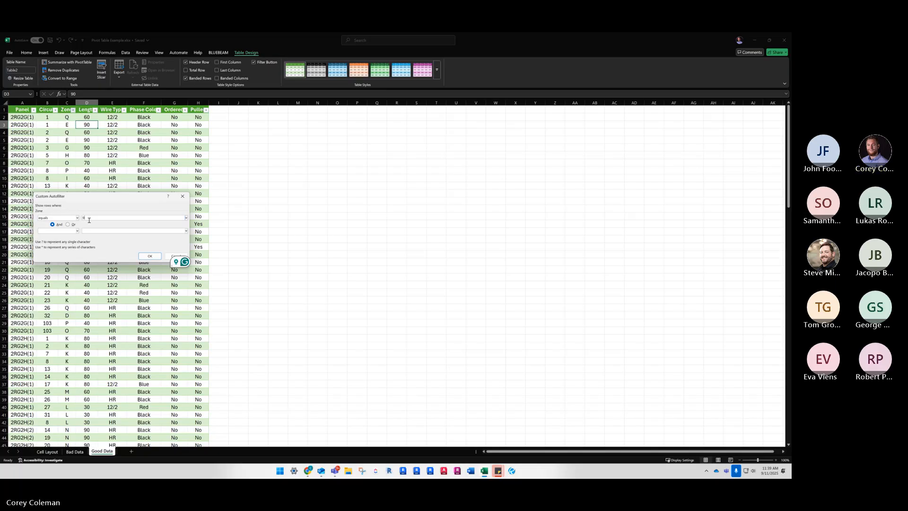
click(150, 256)
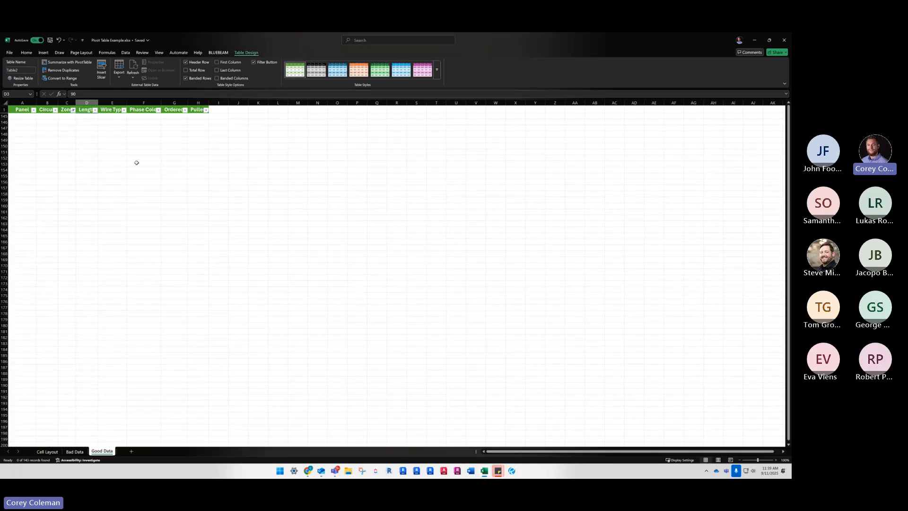
Check the Length column's filter options and the general sort and filter commands, and undo the Zone filter
click(88, 122)
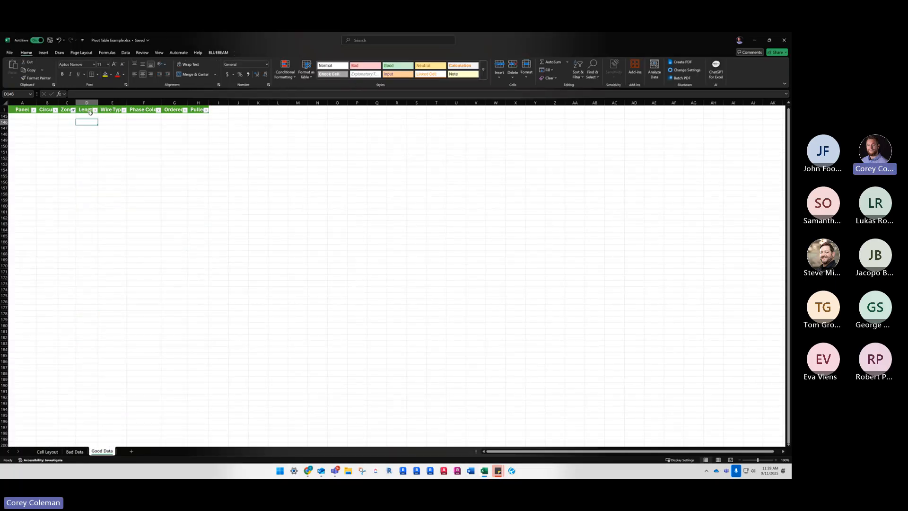
click(95, 111)
mouse_move(61, 173)
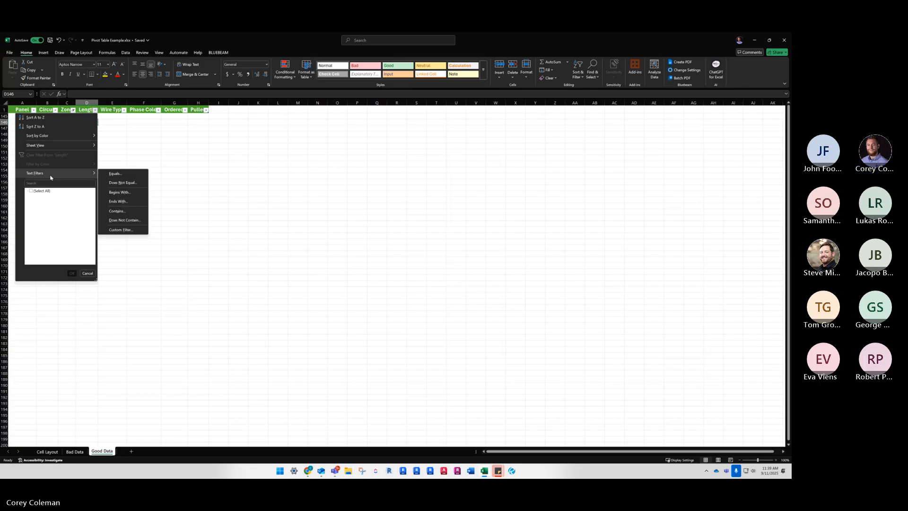
click(436, 103)
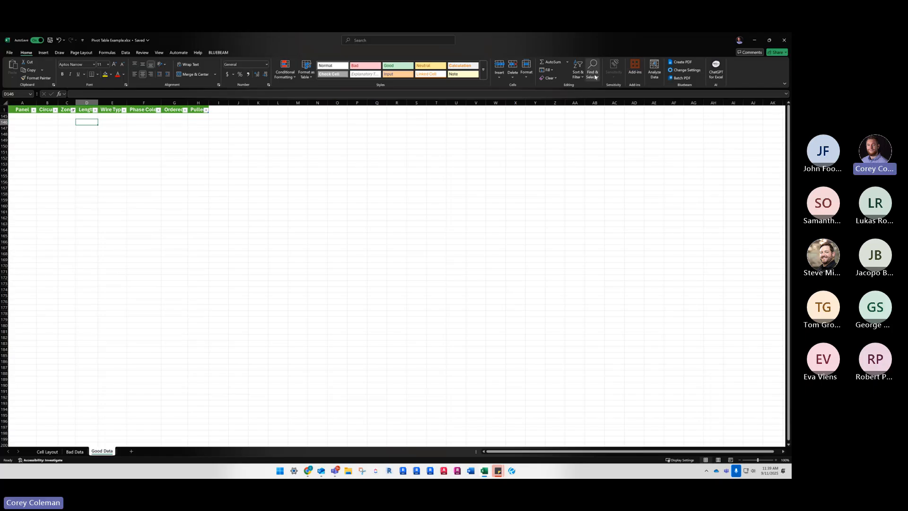
click(578, 74)
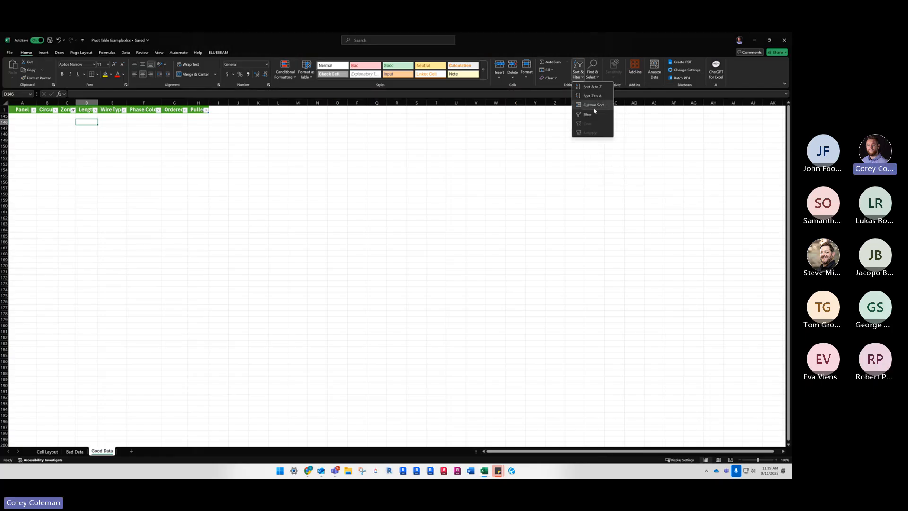
click(57, 123)
drag(56, 122, 67, 123)
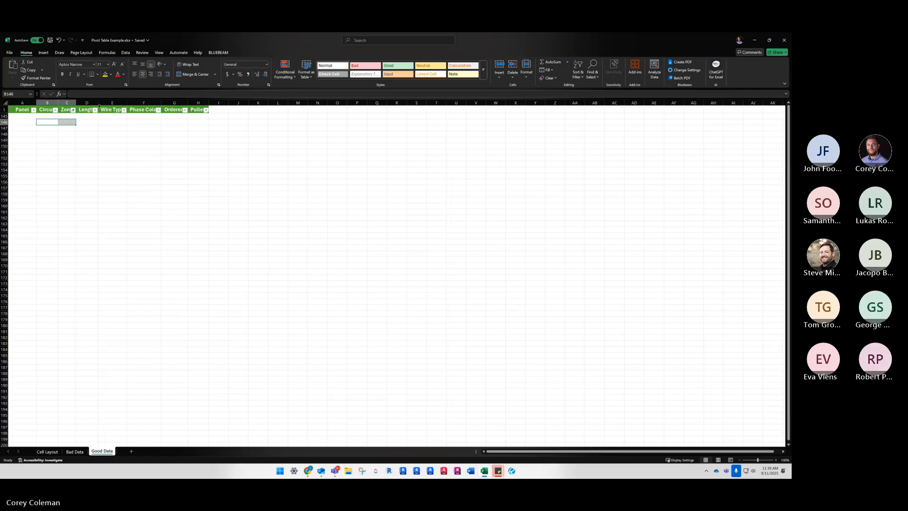
click(90, 116)
key(ctrl+z)
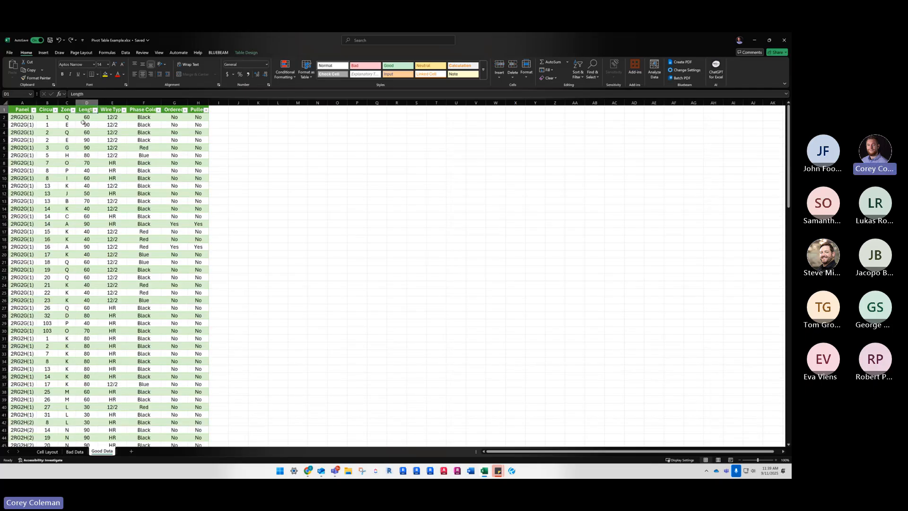
Examine the number filters available for the Length column and the filter choices for Wire Type
click(95, 110)
mouse_move(65, 173)
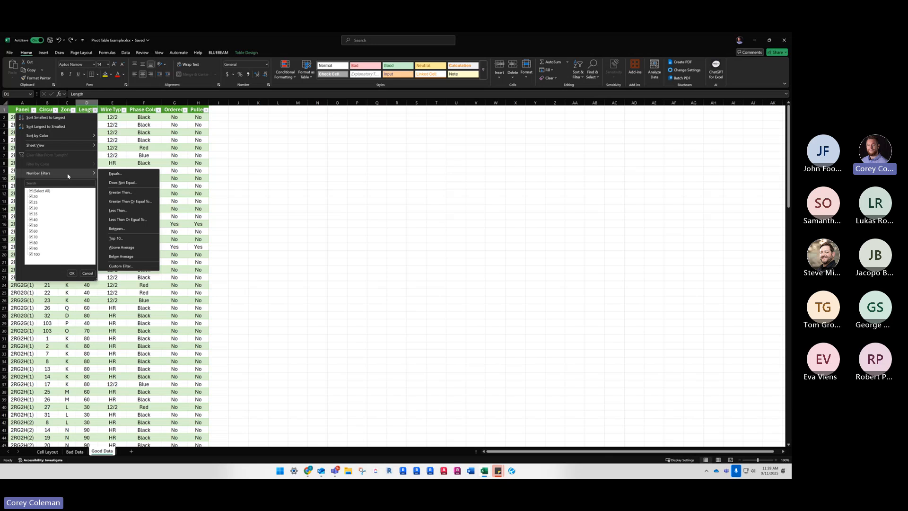
click(118, 99)
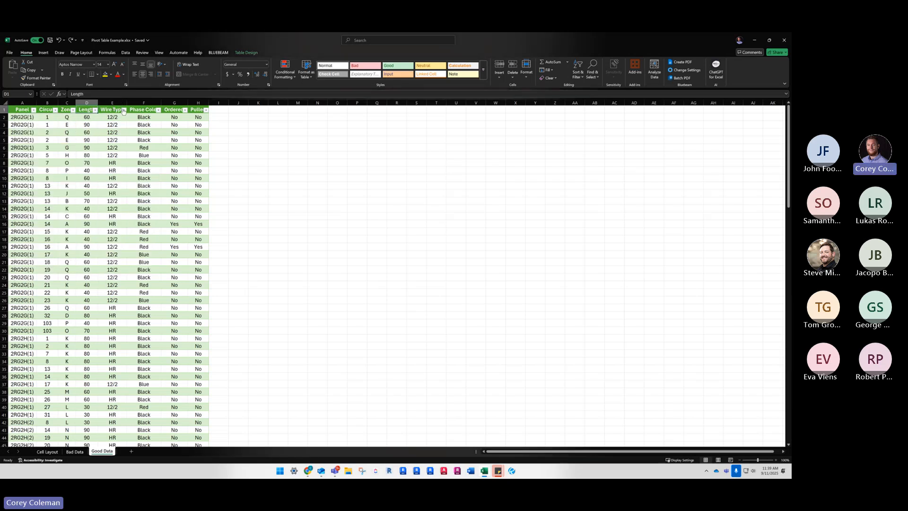
click(123, 110)
click(123, 110)
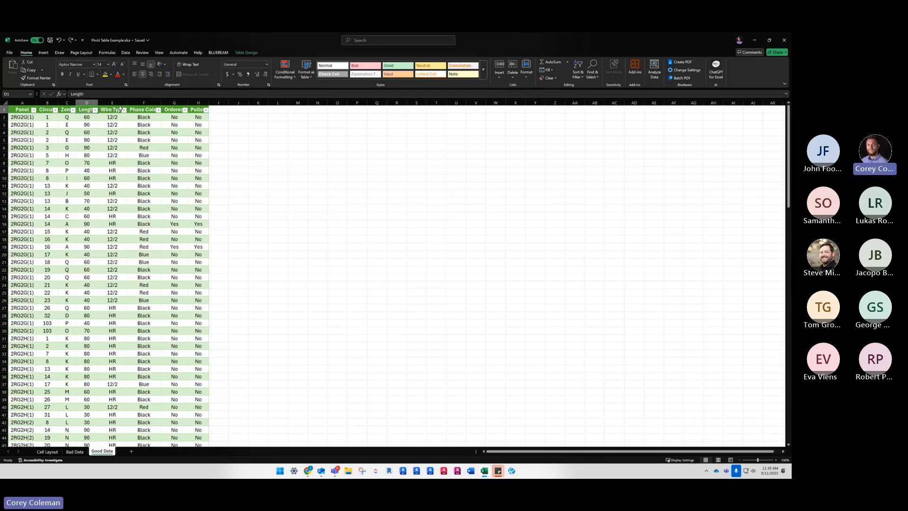
Turn the table's header filter buttons off and back on
click(247, 52)
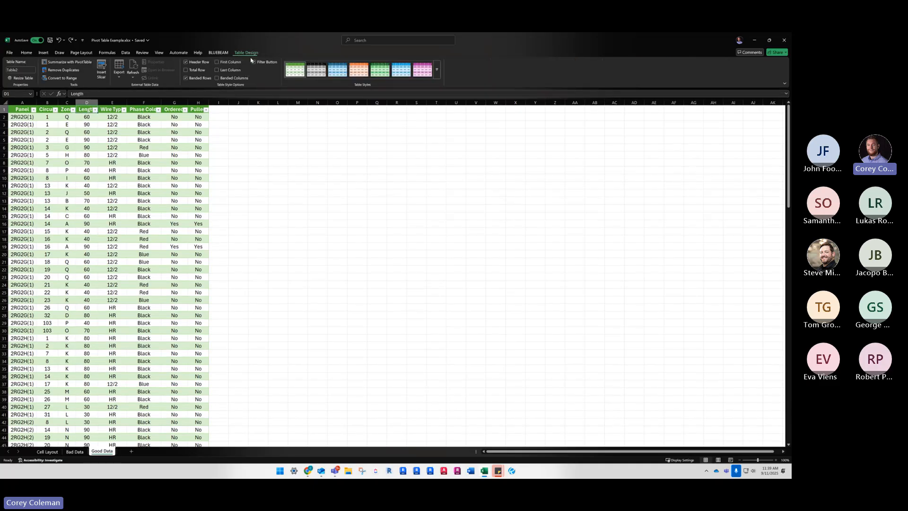
click(254, 63)
click(254, 62)
click(87, 193)
Inspect the filter values for the Pulled and Phase Color columns without applying any filter
click(206, 110)
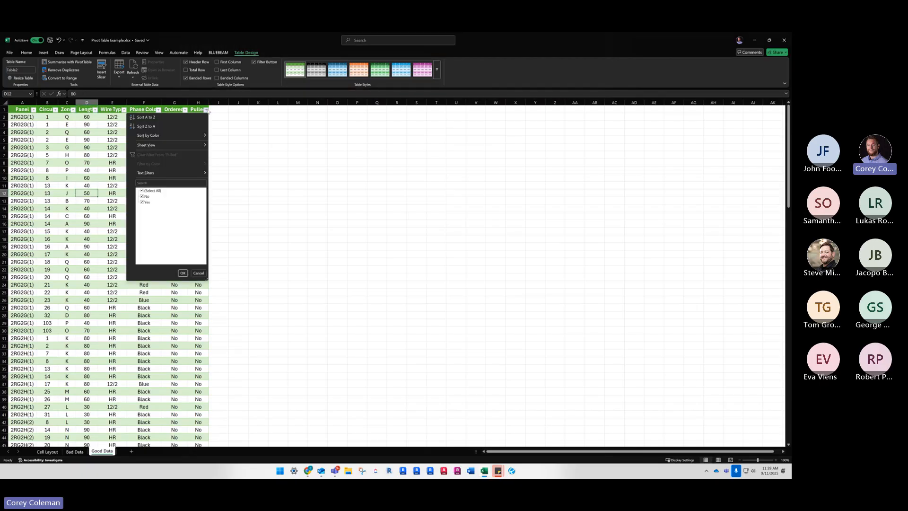
click(63, 162)
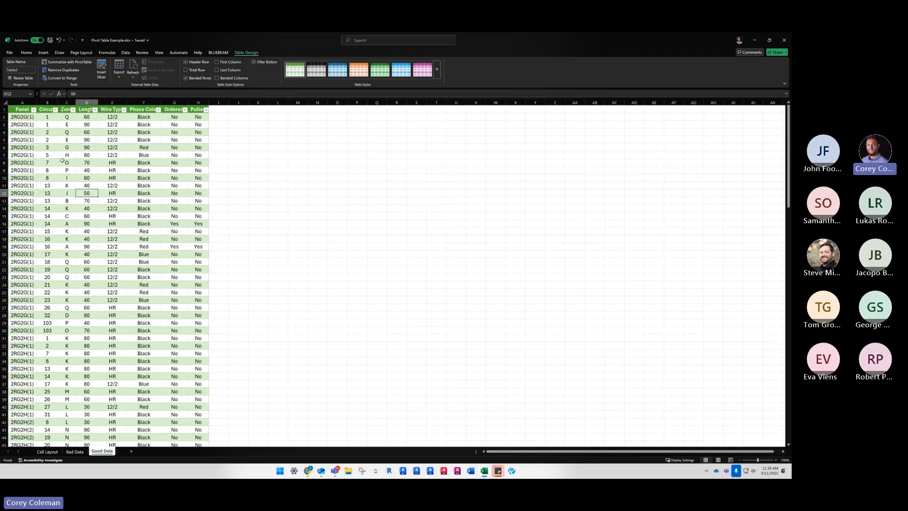
click(206, 109)
click(144, 202)
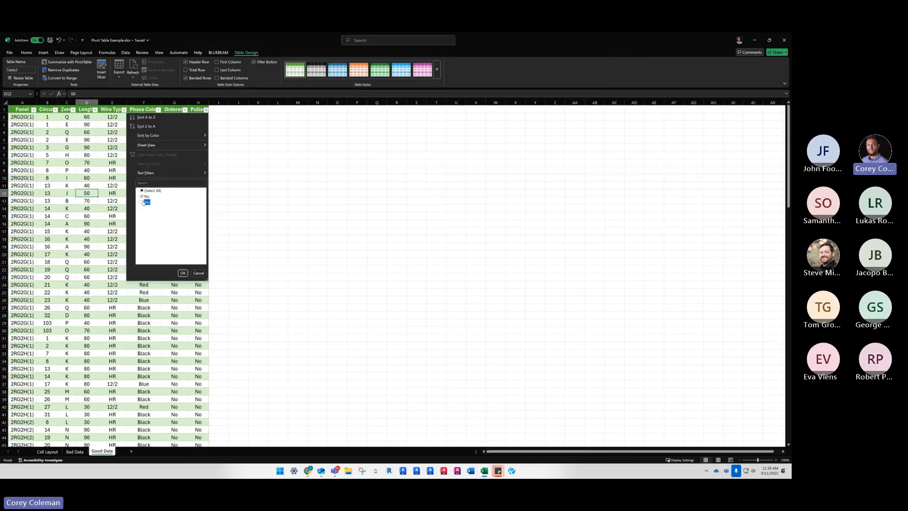
click(88, 179)
click(159, 111)
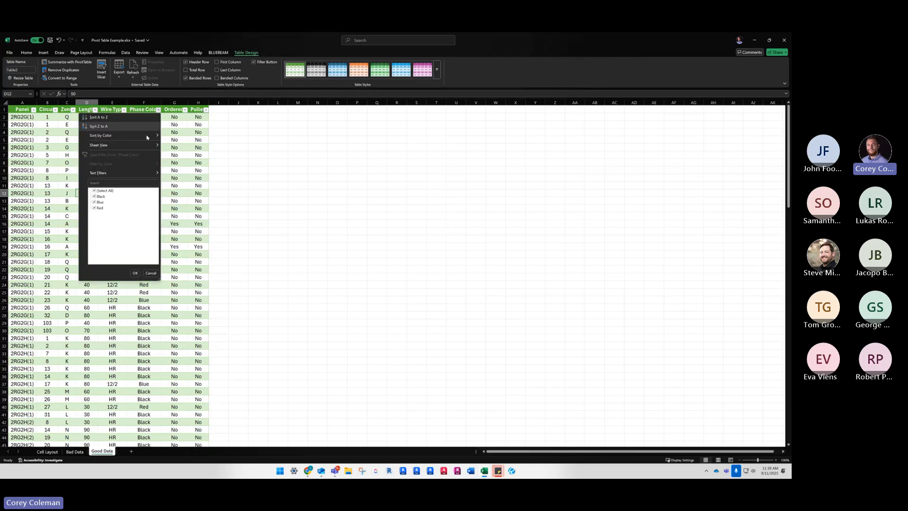
click(72, 214)
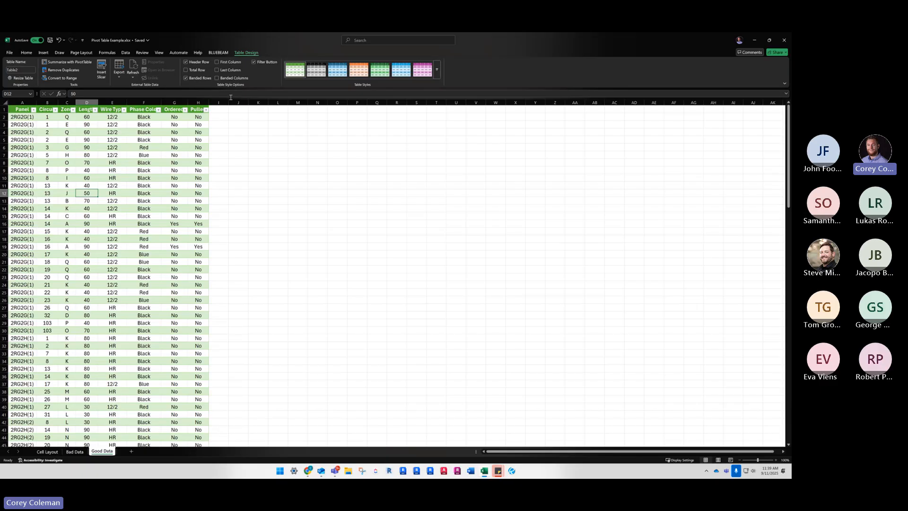
Hide the filter buttons in the table header and restore them, leaving cell D4 selected
click(255, 62)
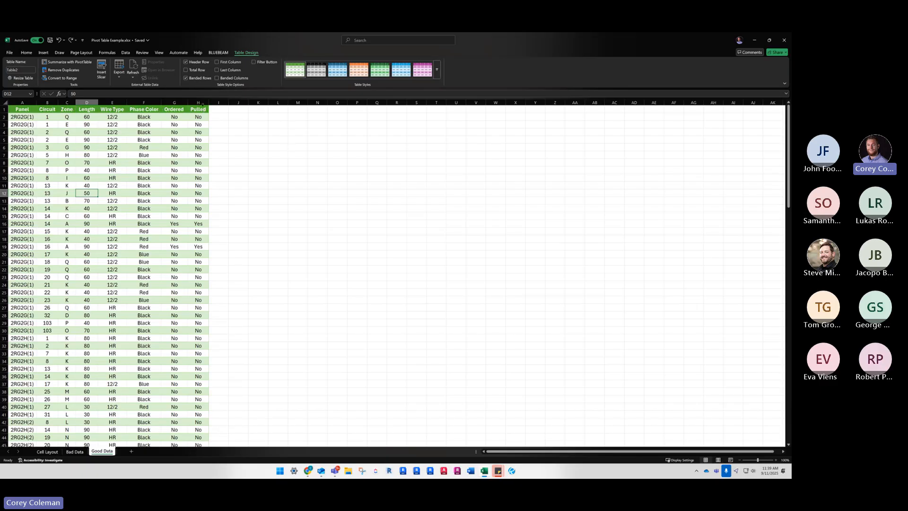
click(254, 62)
click(203, 110)
key(Escape)
click(86, 130)
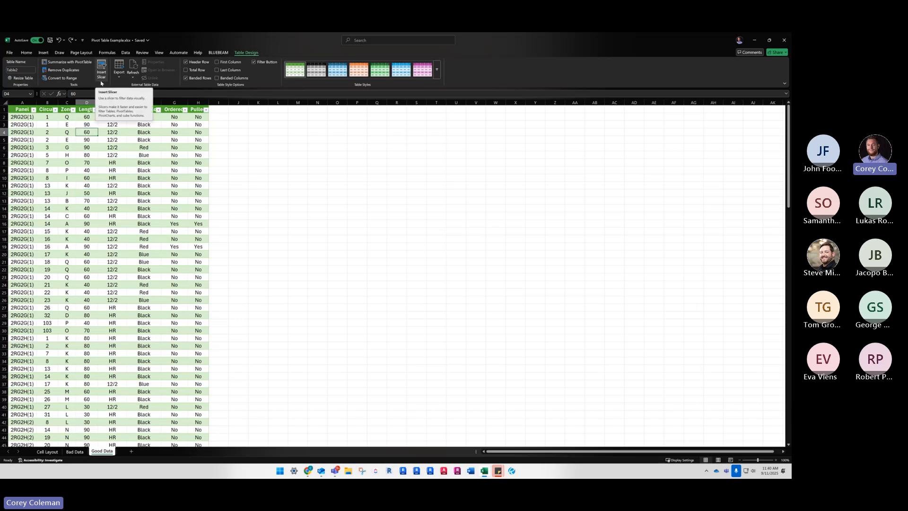
Insert a slicer for the Panel field, place it beside the table and enlarge it to about 6.6 in high by 2.4 in wide
click(102, 71)
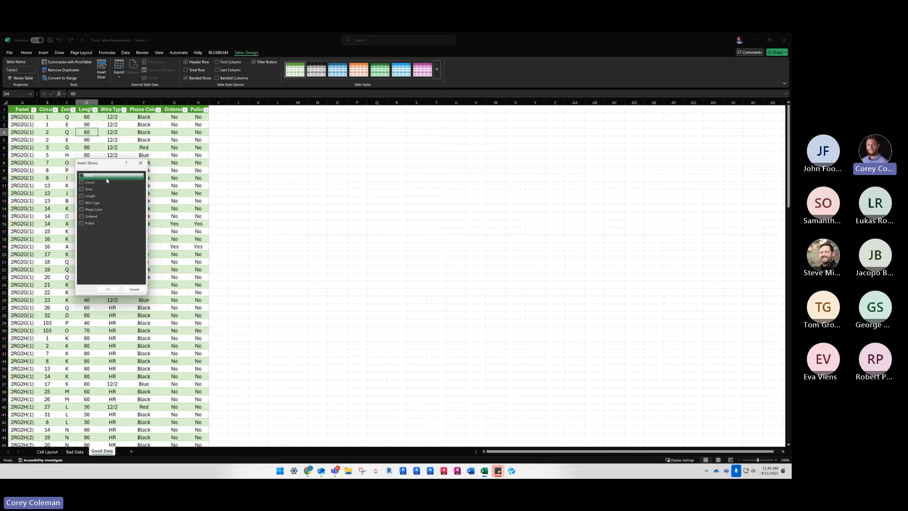
click(81, 175)
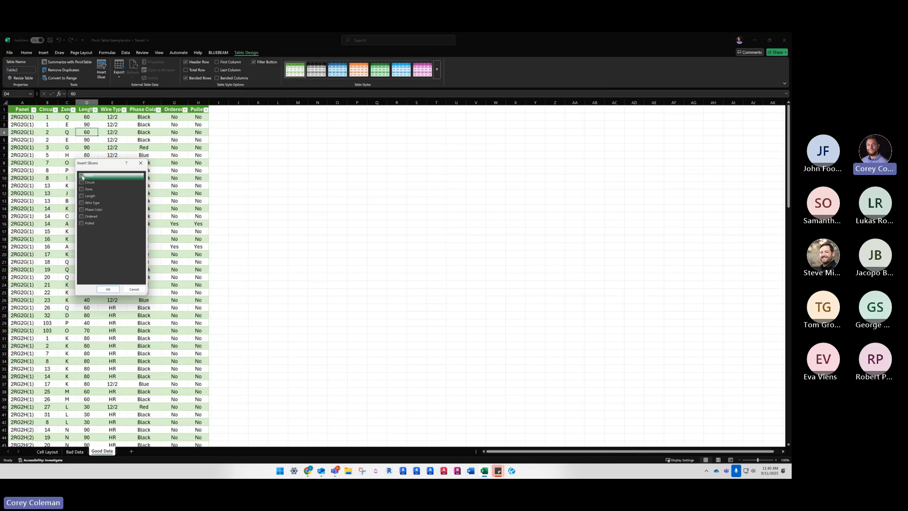
click(107, 289)
drag(411, 244, 283, 120)
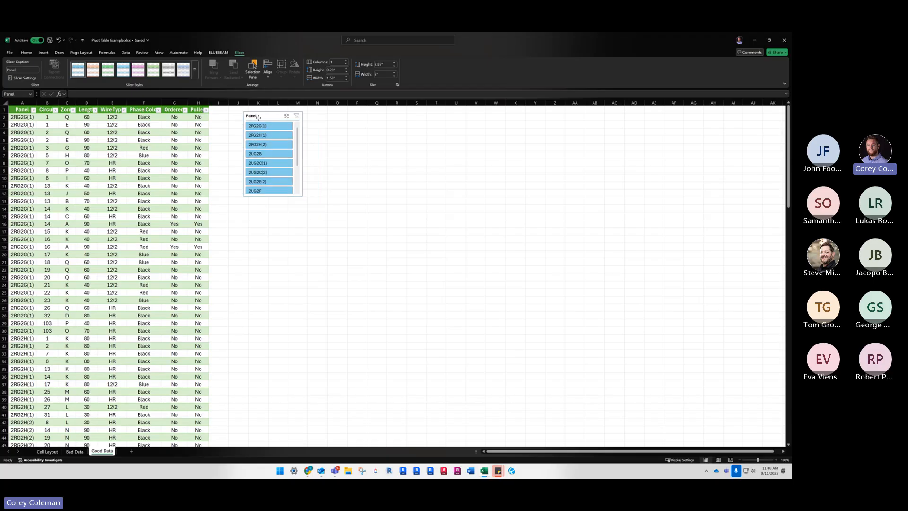
drag(302, 199, 313, 308)
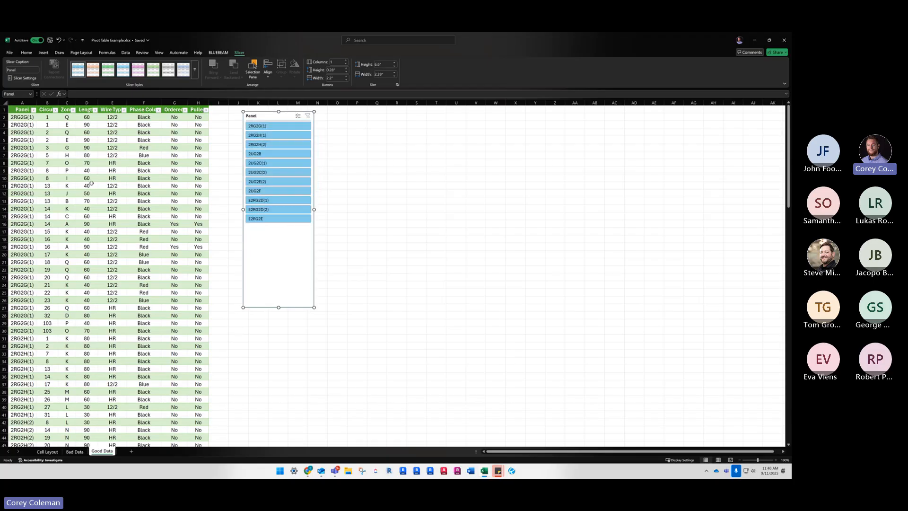
Filter the table with the slicer by panels 2RG2G(1), 2UG2C(1) and 2UG2F in turn, and compare with the Panel column's filter list
click(265, 127)
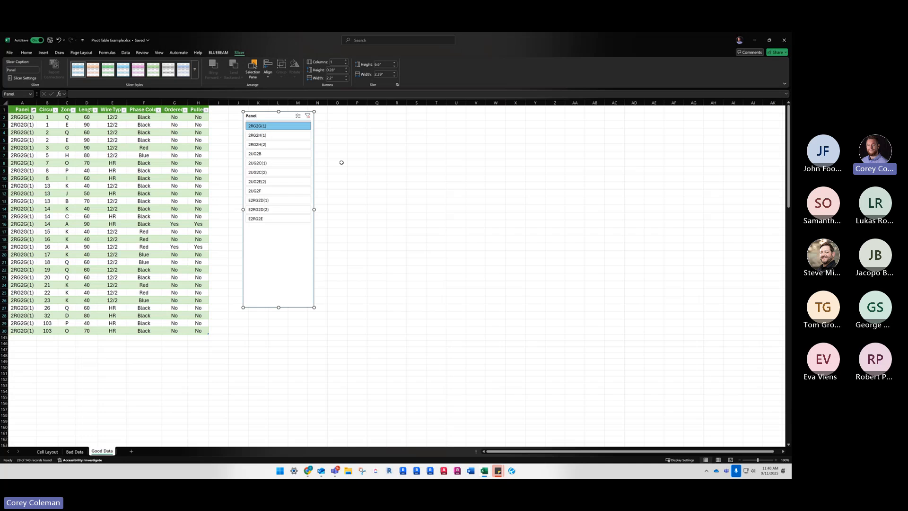
click(283, 162)
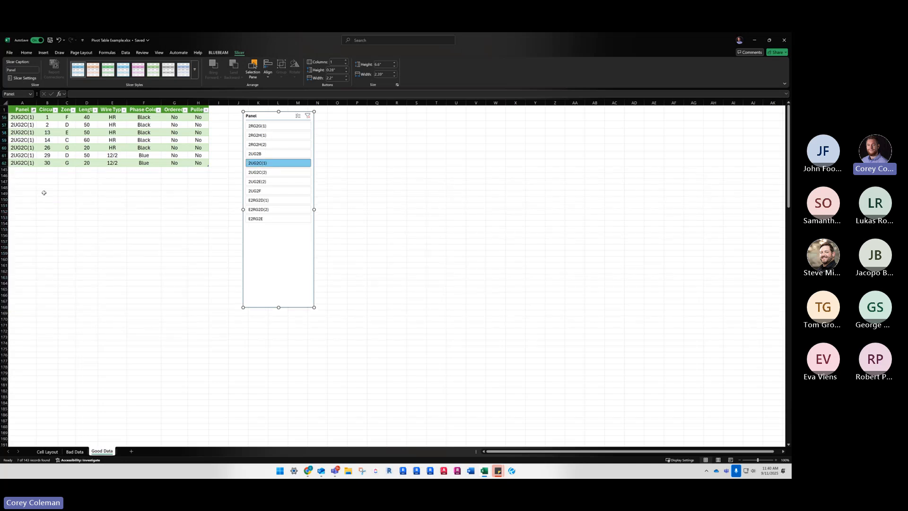
click(280, 191)
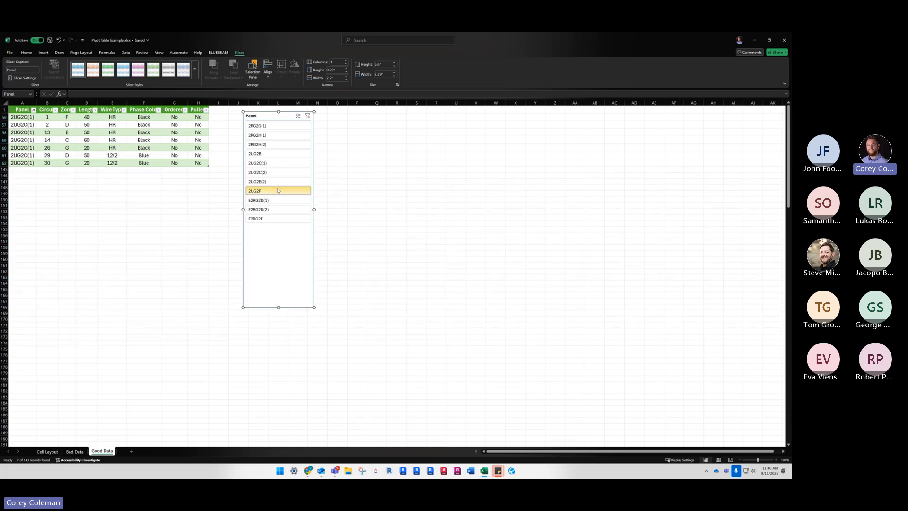
click(34, 110)
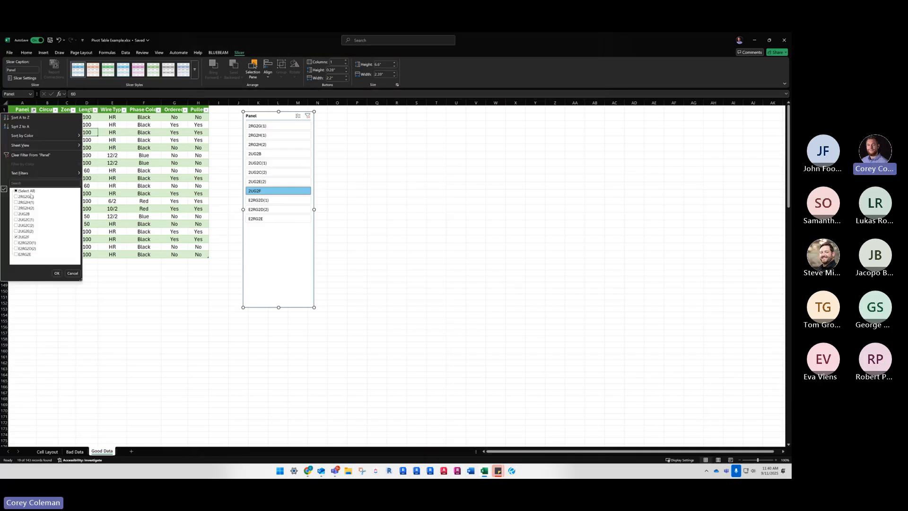
click(56, 273)
Switch the Panel slicer between 2UG2C(1) and E2RG2E, and clear the slicer's filter
click(258, 162)
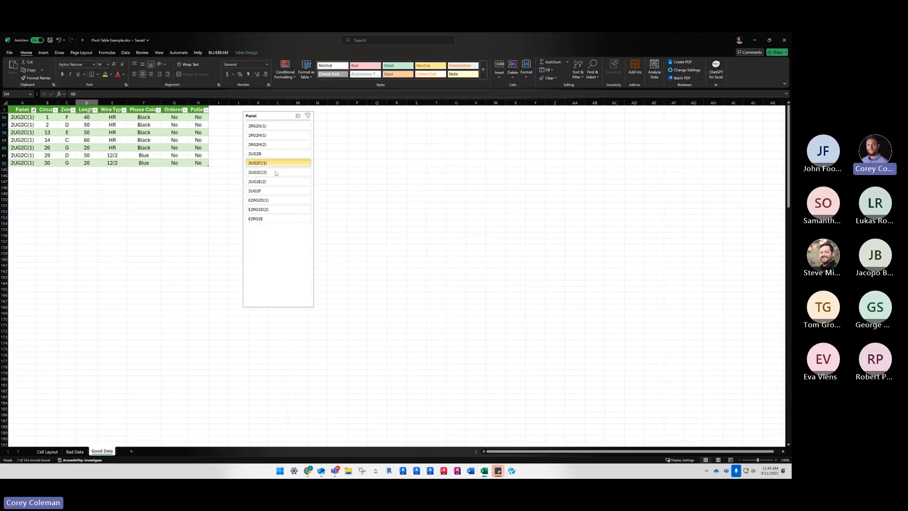
click(265, 219)
click(265, 163)
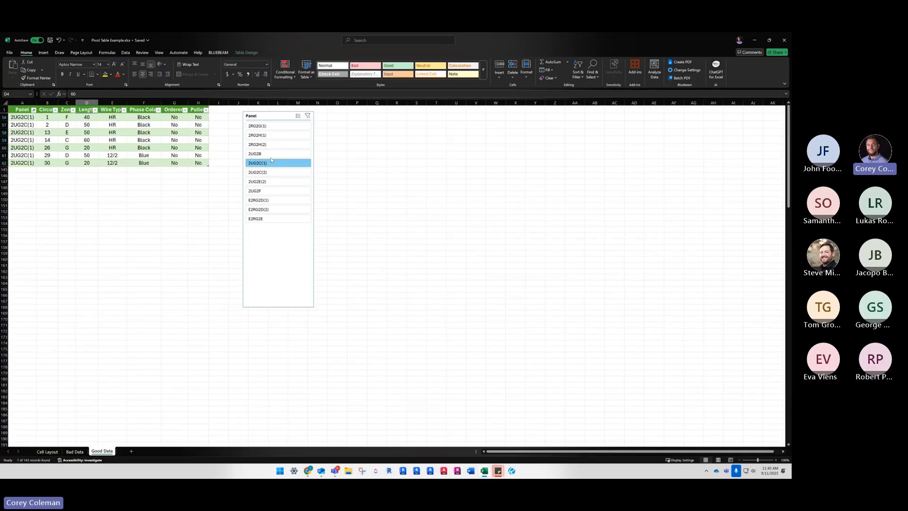
click(308, 116)
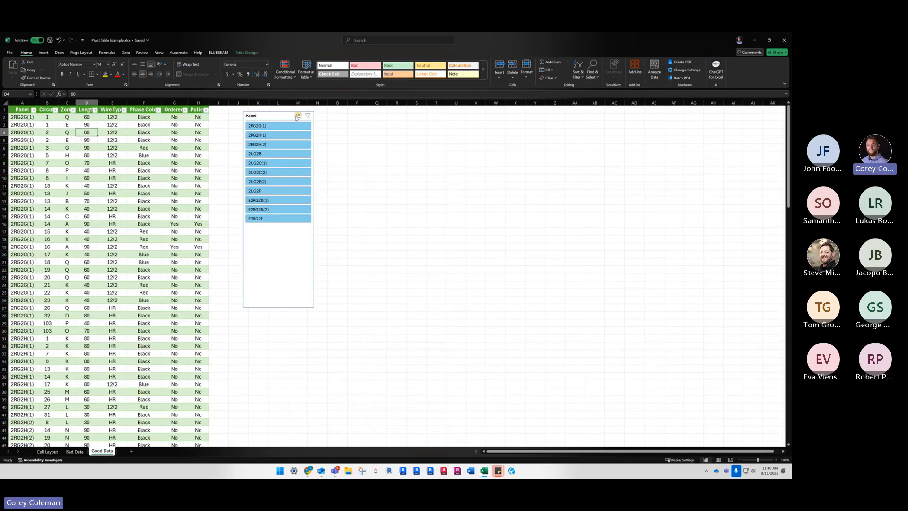
Exclude panels 2RG2H(1) and 2RG2H(2) with the Panel slicer's multi-select, and reset the slicer to no filter and single selection
click(269, 138)
click(270, 145)
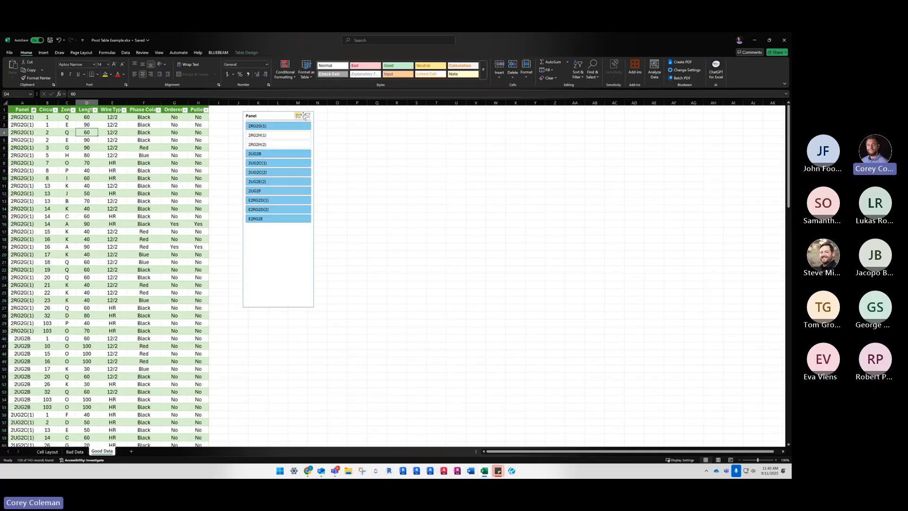
click(306, 116)
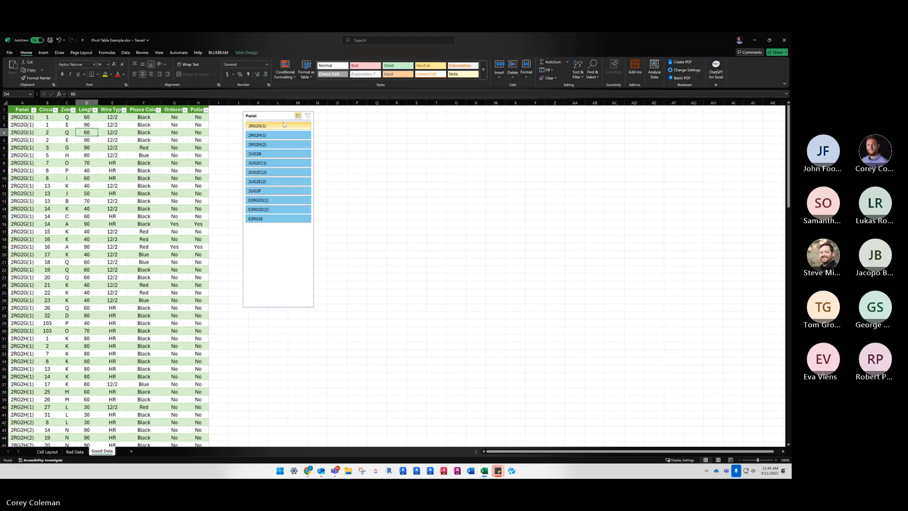
click(302, 116)
click(298, 116)
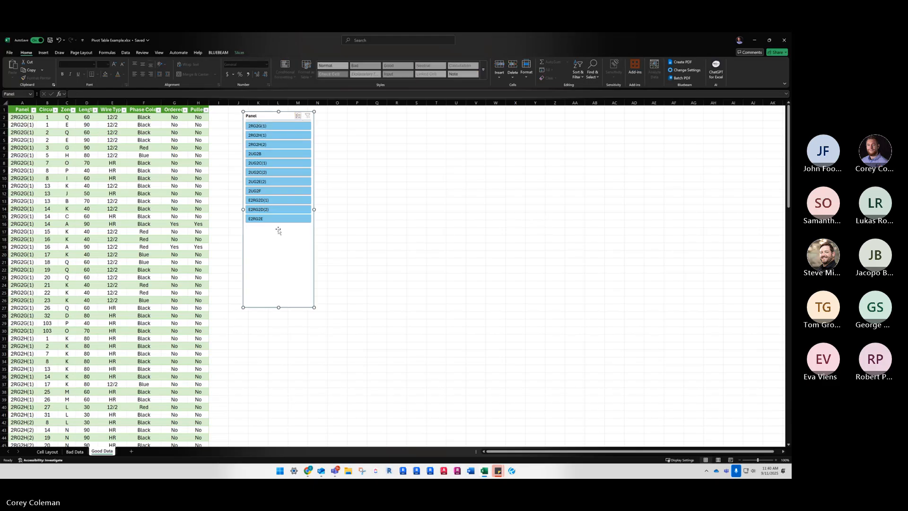
Filter the table by panels E2RG2D(2), E2RG2D(1), 2UG2C(1) and 2UG2B together in the Panel slicer
click(270, 210)
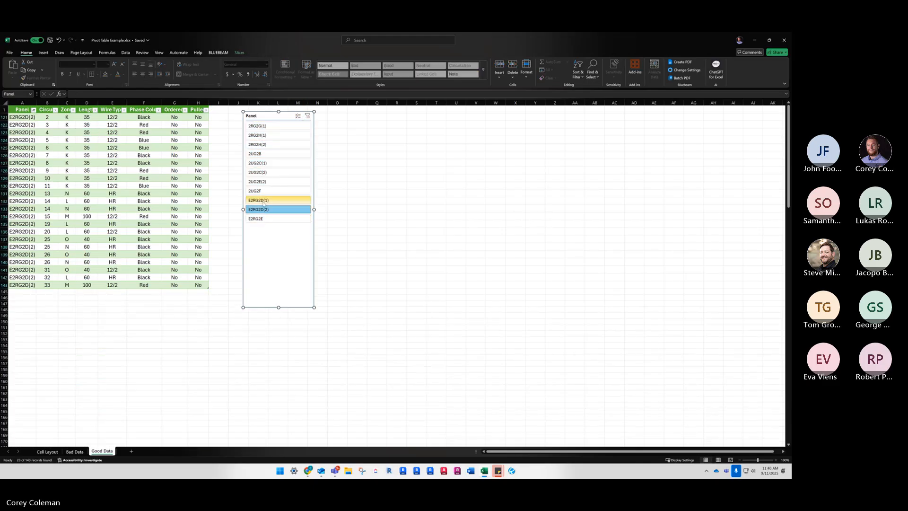
ctrl+click(263, 200)
ctrl+click(272, 163)
ctrl+click(279, 154)
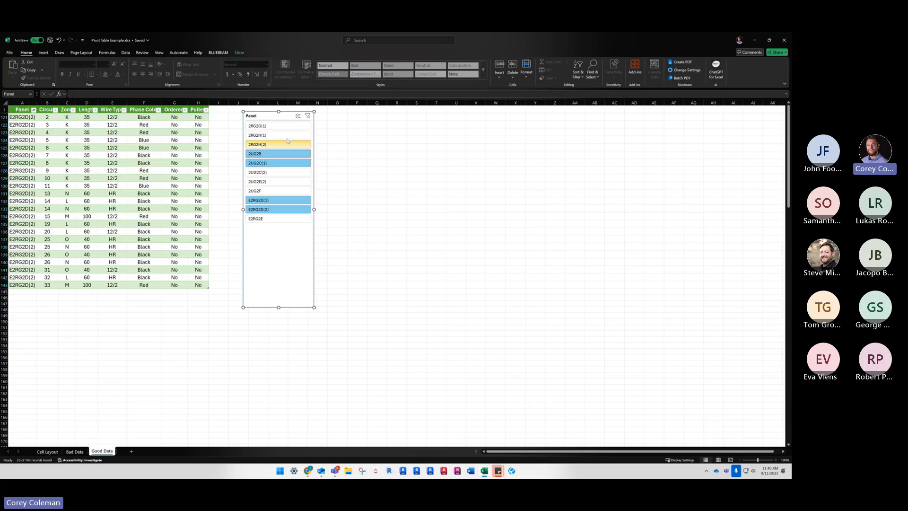
click(67, 238)
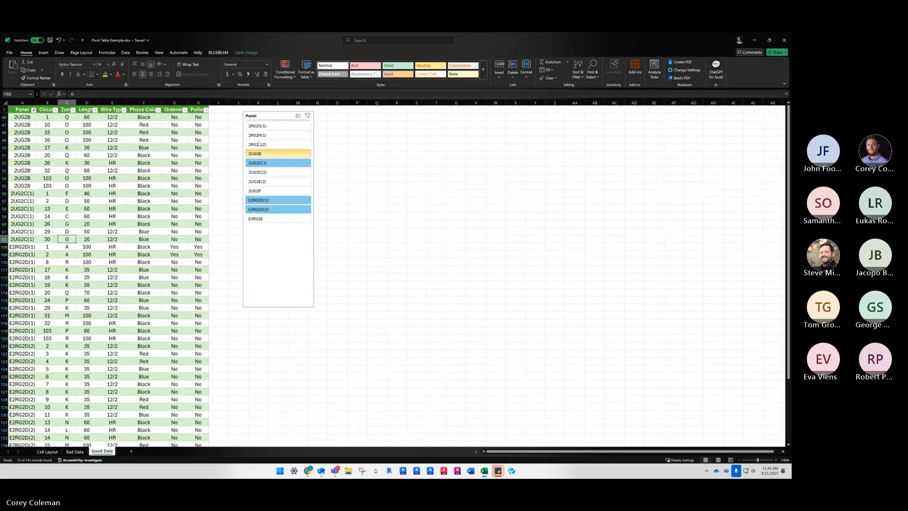
Insert a slicer for the Ordered field and place it beside the Panel slicer
click(143, 125)
click(43, 53)
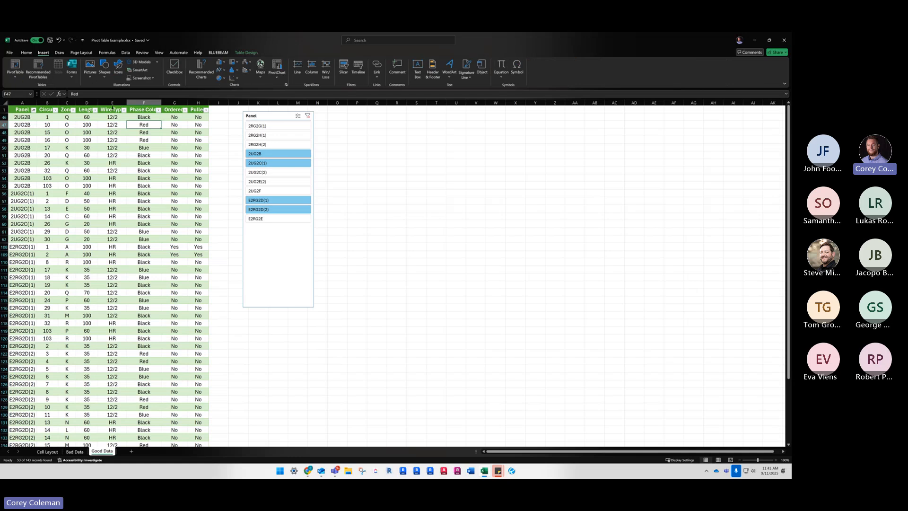
click(244, 54)
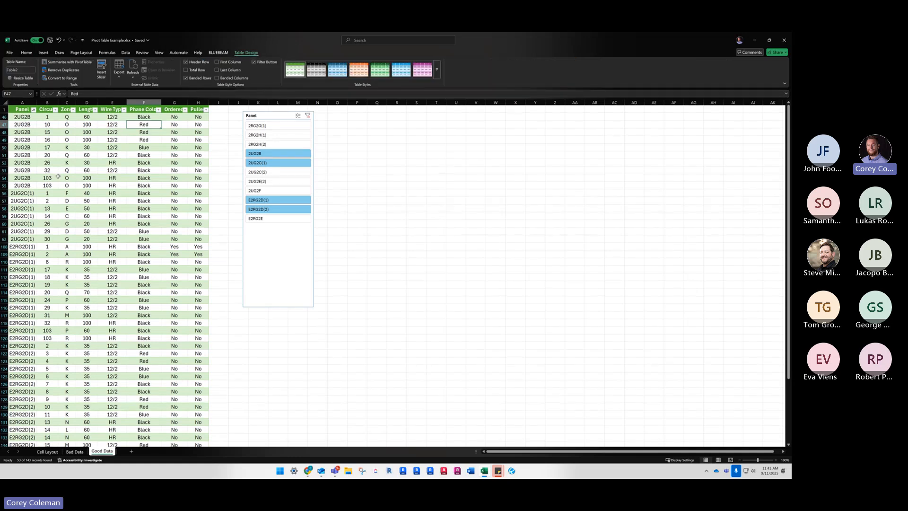
click(87, 170)
click(102, 69)
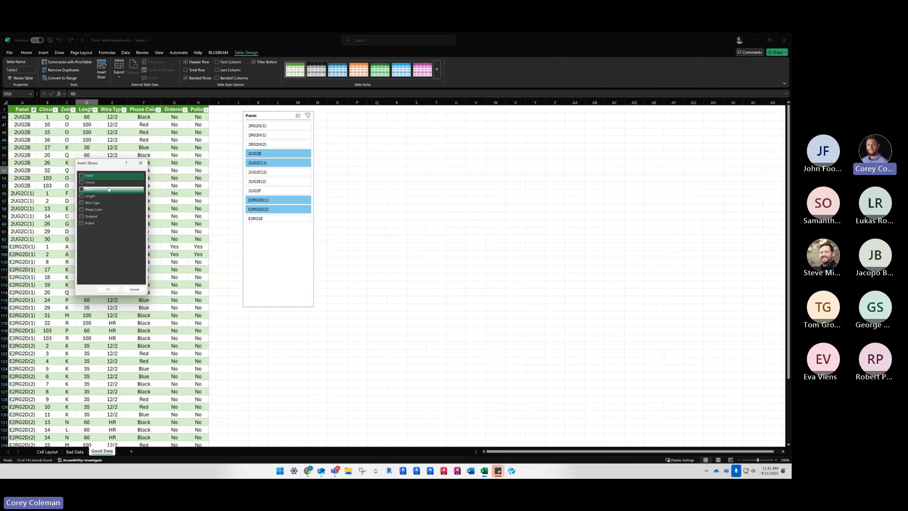
click(82, 216)
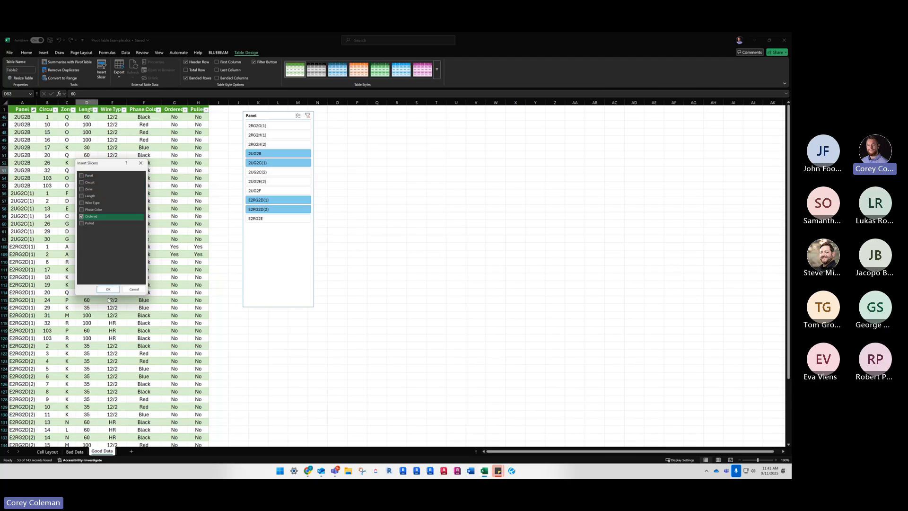
click(108, 289)
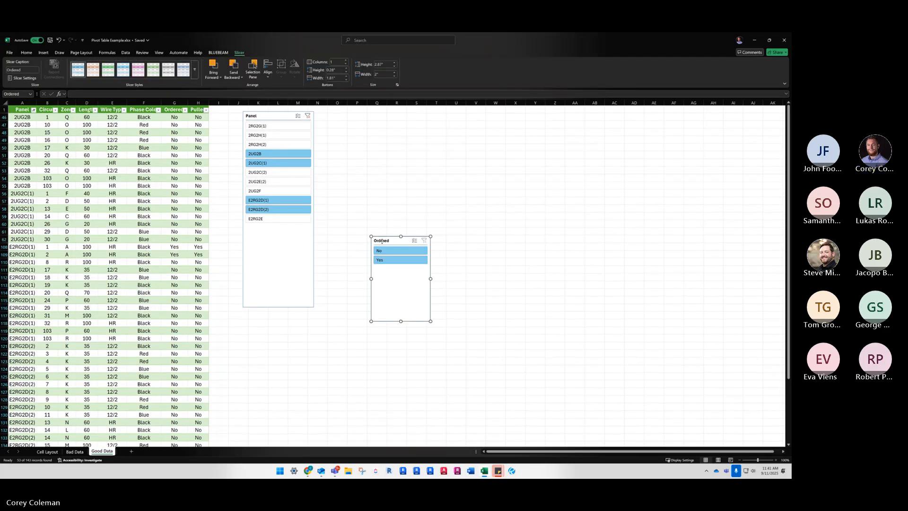
drag(394, 277, 354, 166)
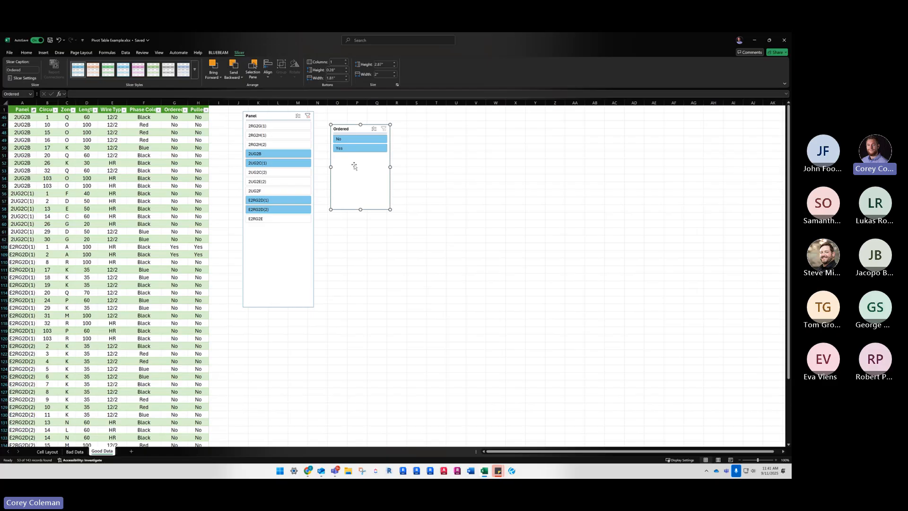
Filter the table to No in the Ordered slicer and review the remaining rows
click(359, 139)
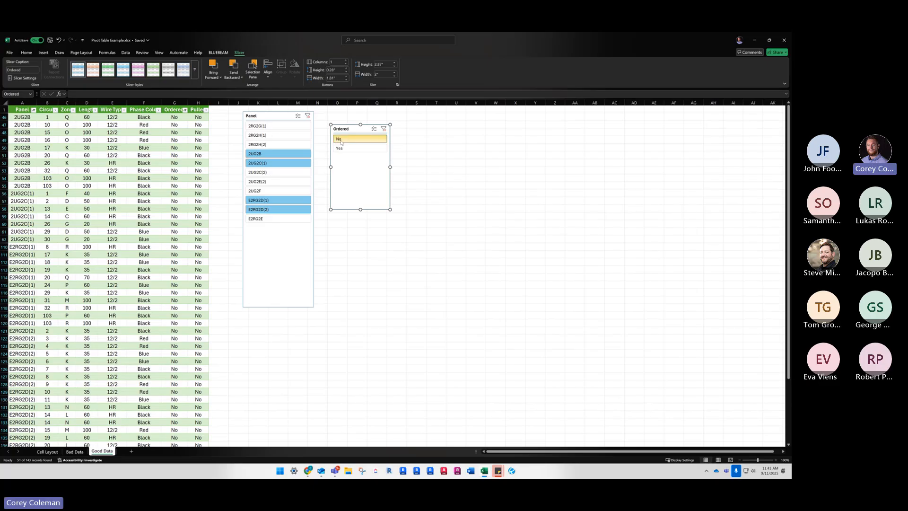
click(205, 125)
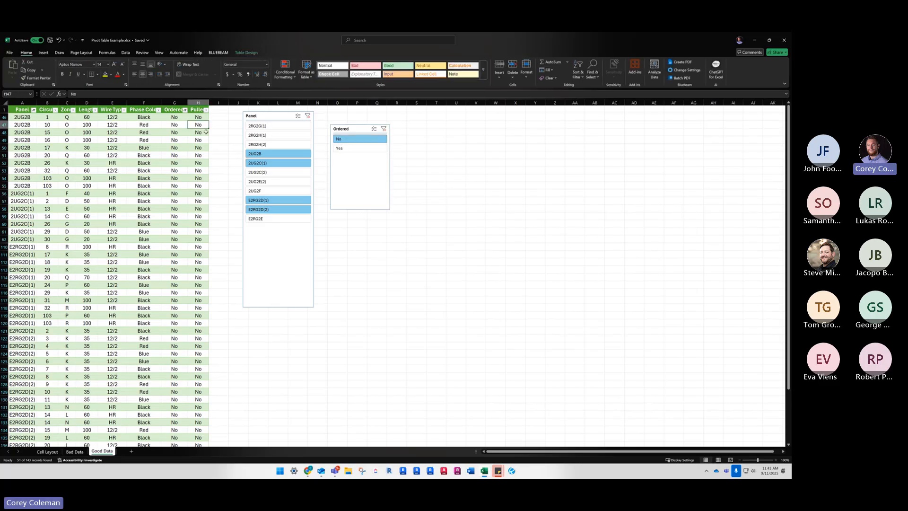
scroll(206, 142, down, 2)
scroll(206, 141, up, 2)
scroll(172, 311, down, 3)
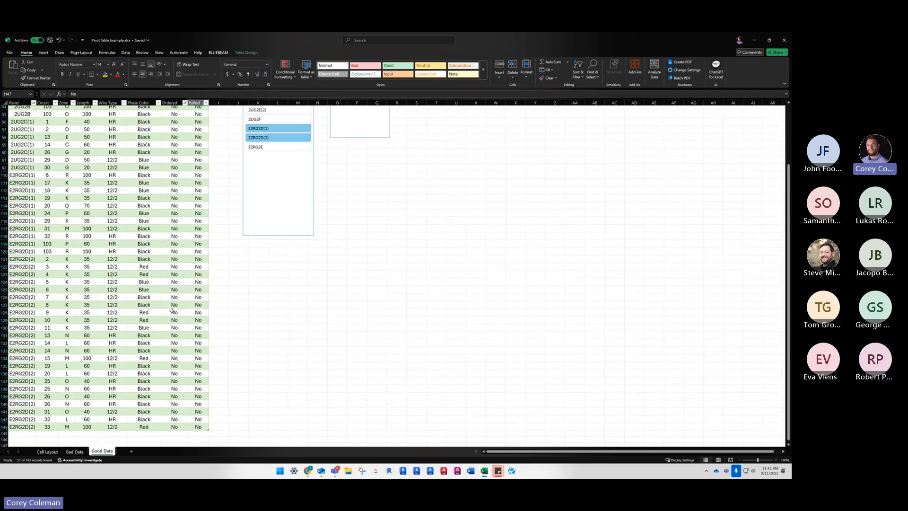
scroll(171, 311, up, 3)
click(187, 285)
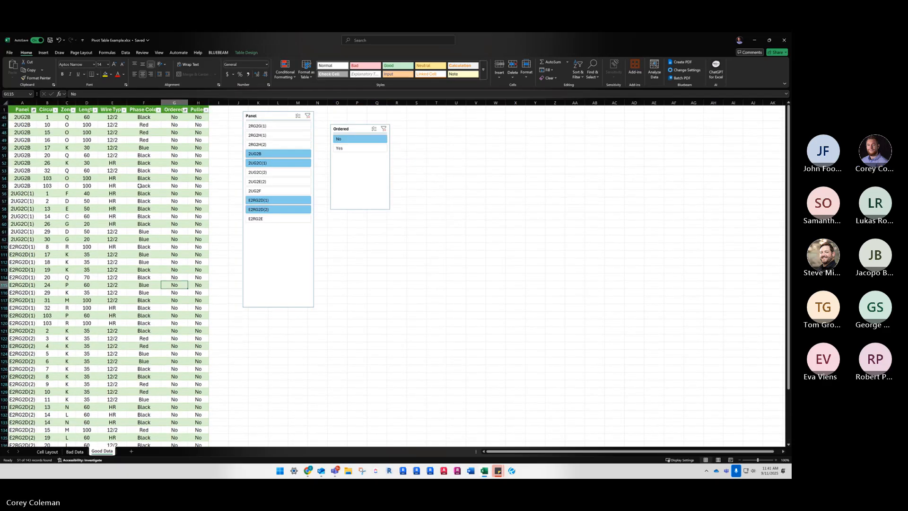
click(105, 148)
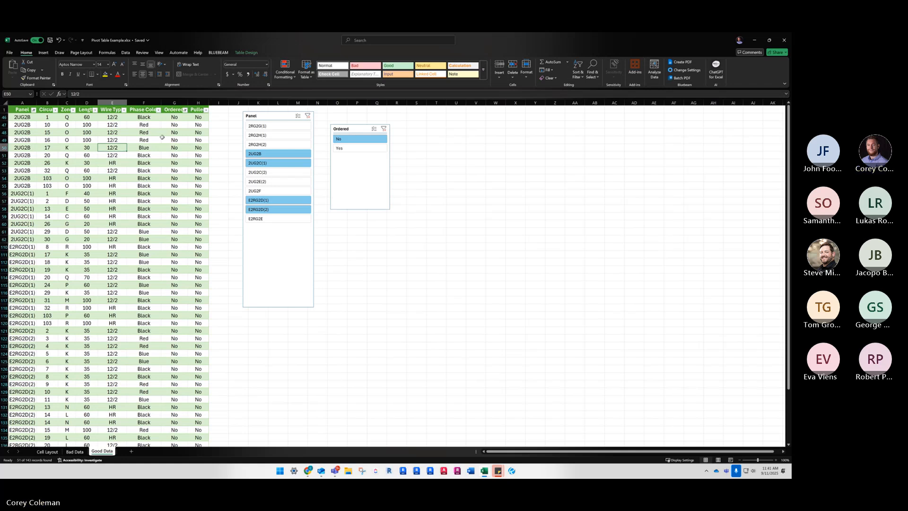
Move the Ordered slicer level with and closer to the Panel slicer, and clear the filters of both slicers
drag(351, 129, 340, 116)
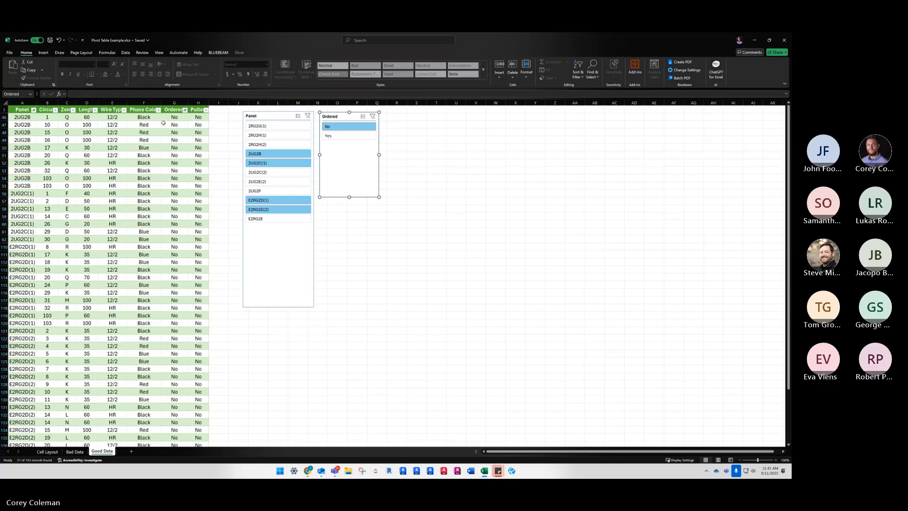
click(112, 147)
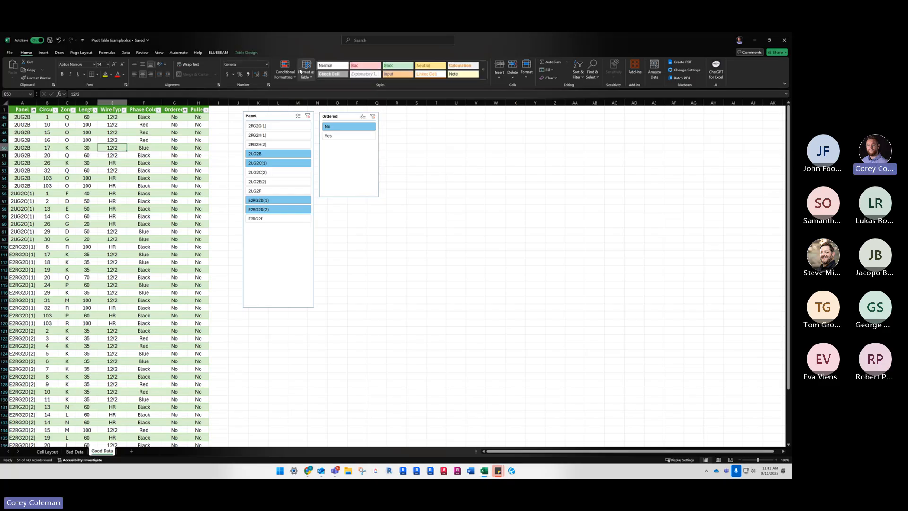
click(373, 116)
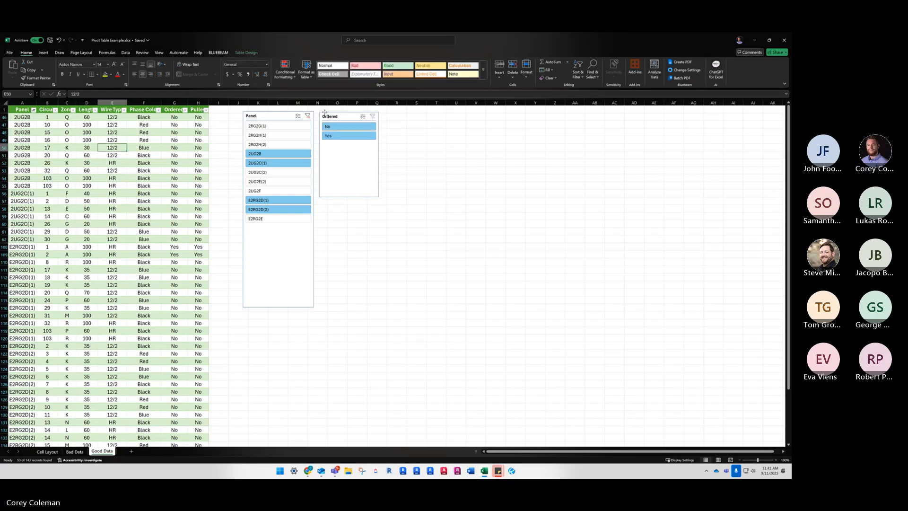
click(307, 115)
click(136, 171)
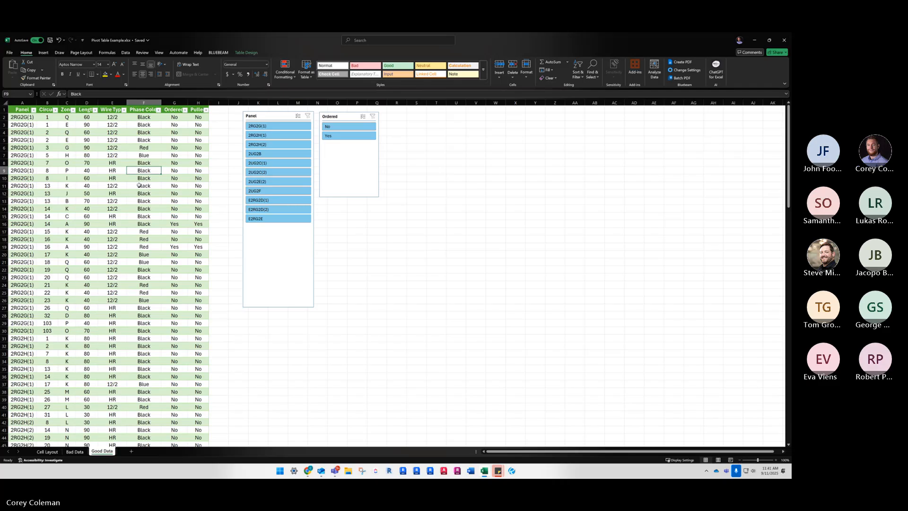
Add a total row at the end of the Good Data table
scroll(136, 189, down, 9)
scroll(135, 189, down, 20)
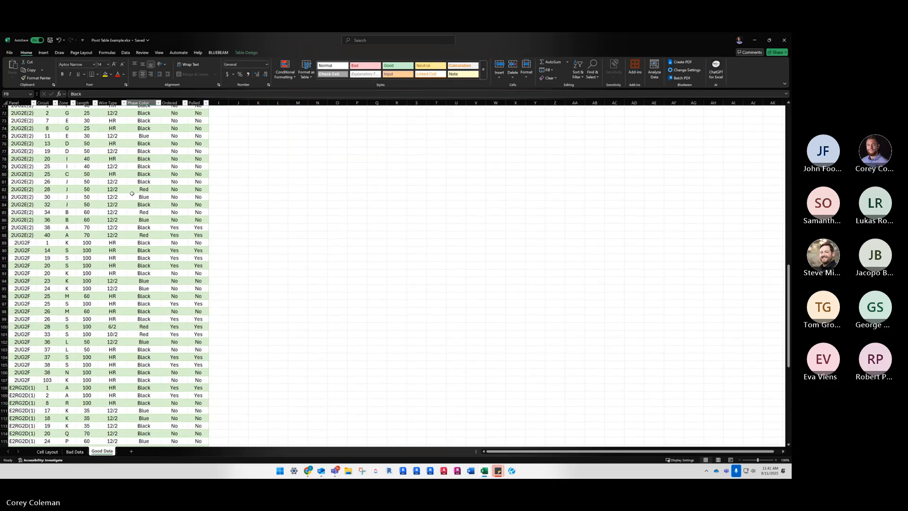
scroll(125, 192, down, 4)
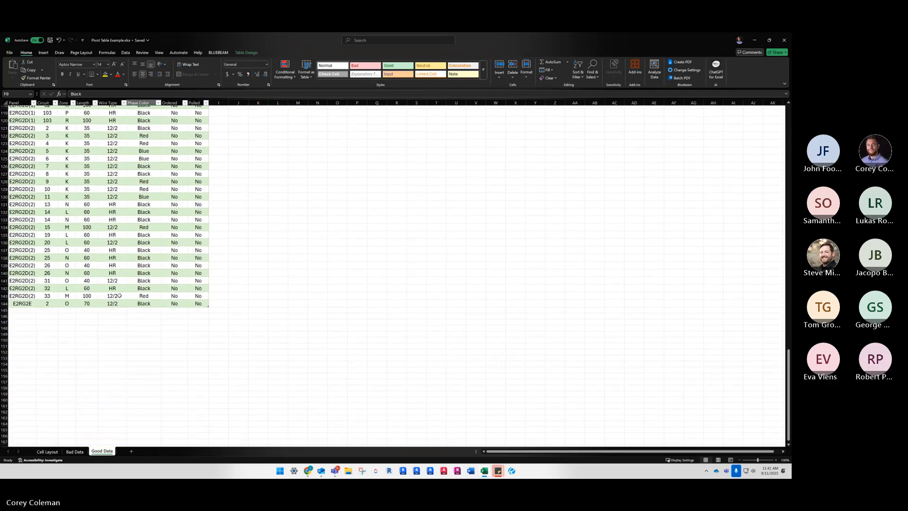
click(144, 295)
click(245, 52)
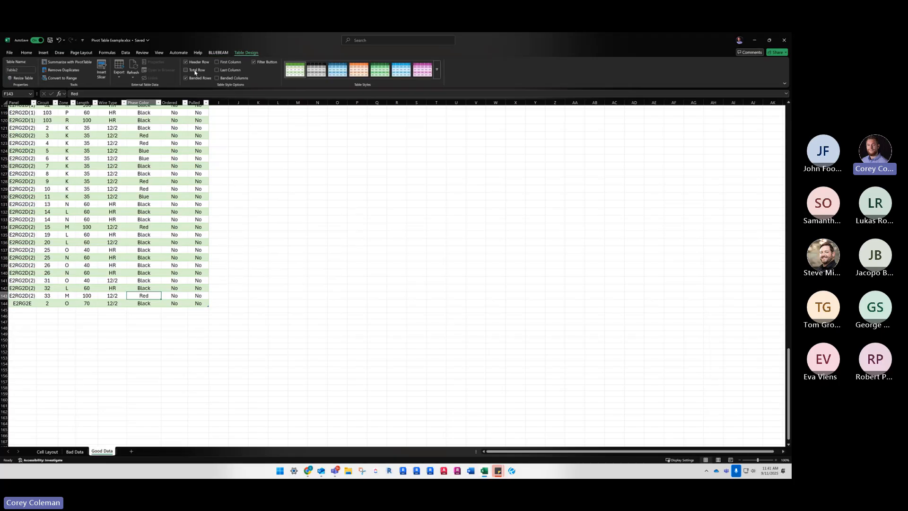
click(145, 189)
click(186, 70)
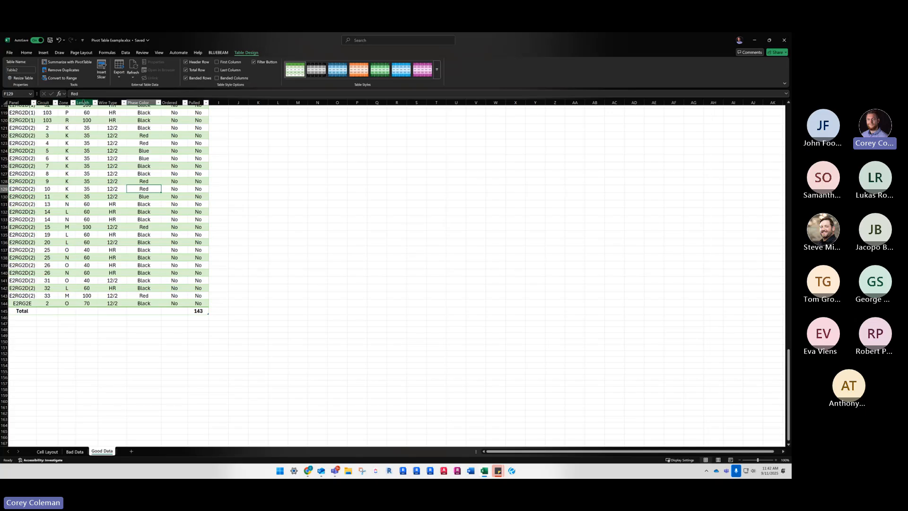
Set the Length column's total row calculation to Average
click(83, 102)
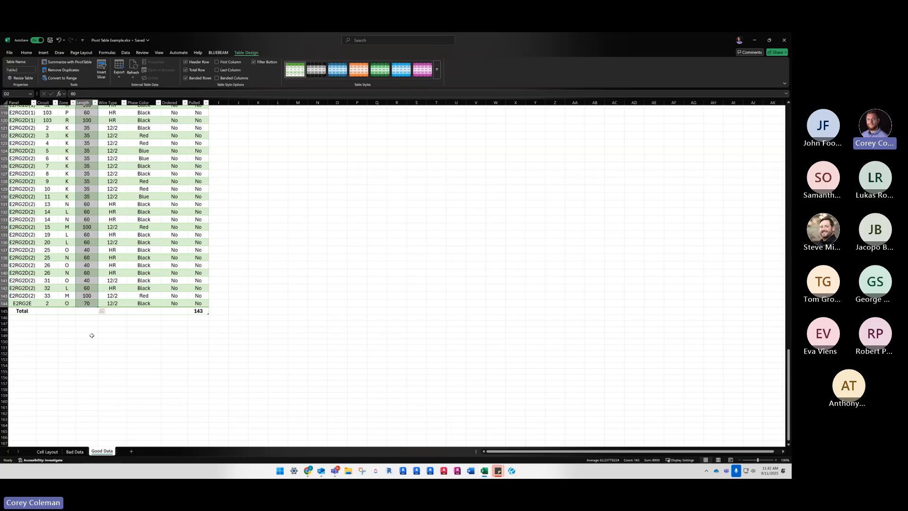
click(91, 311)
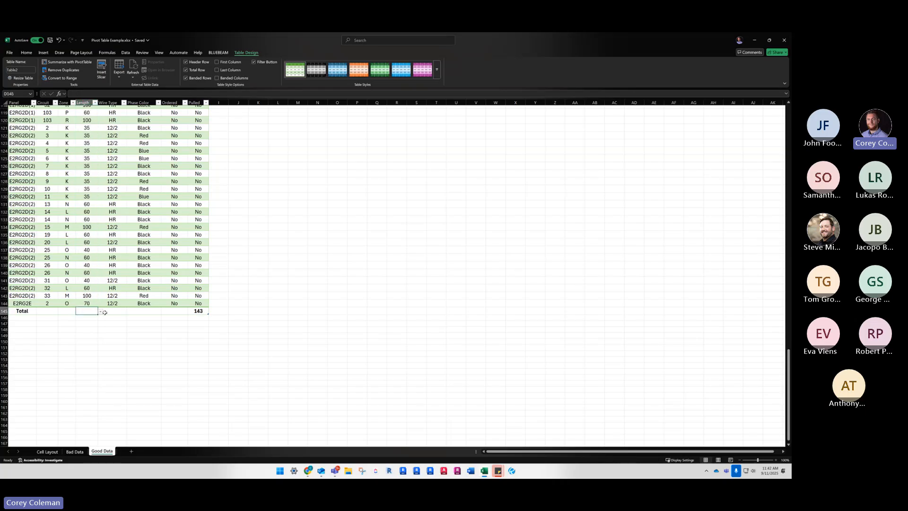
click(100, 312)
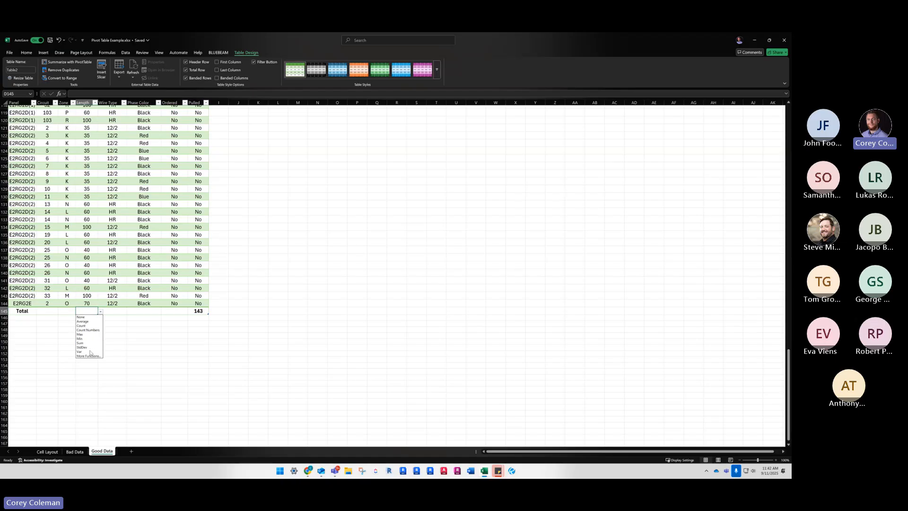
click(88, 321)
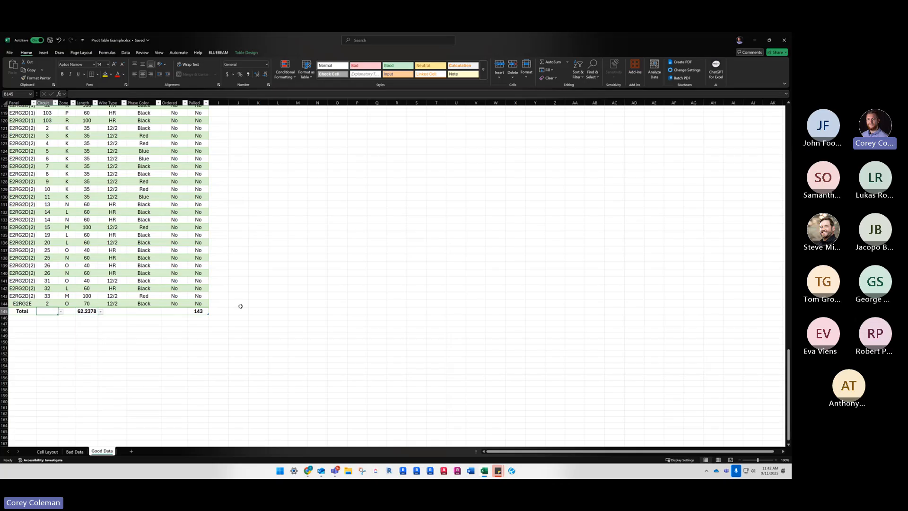
Set the Pulled column's total row calculation to Count
click(205, 311)
click(212, 311)
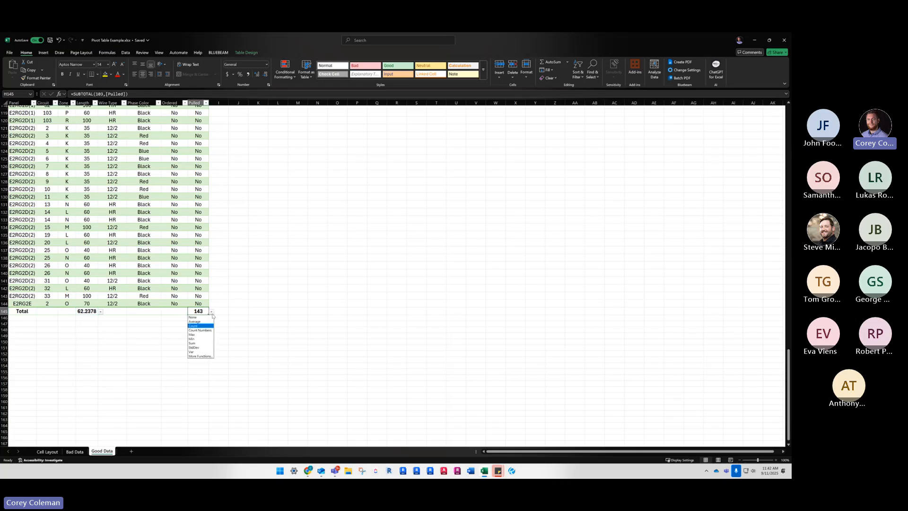
click(203, 324)
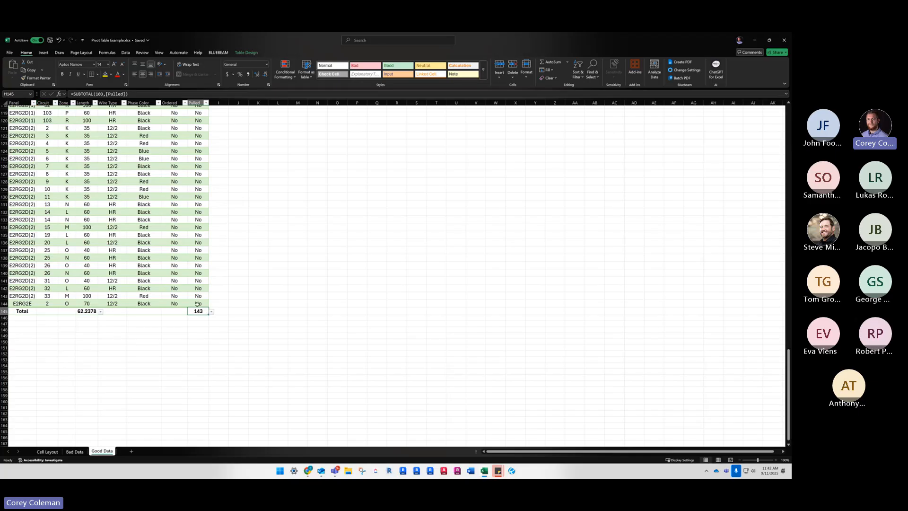
Browse the additional functions offered for the Ordered column's total row cell, including COUNT, without inserting one
scroll(61, 232, up, 1)
scroll(61, 233, up, 2)
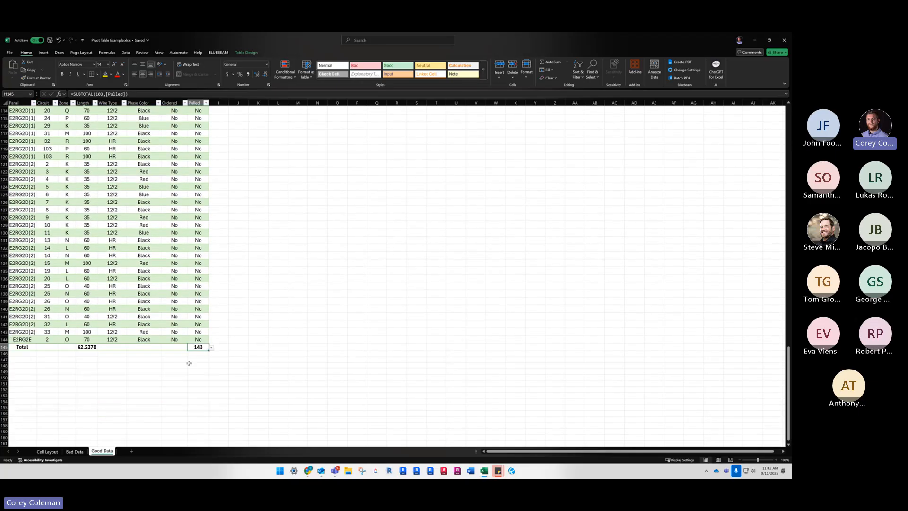
click(185, 349)
click(190, 346)
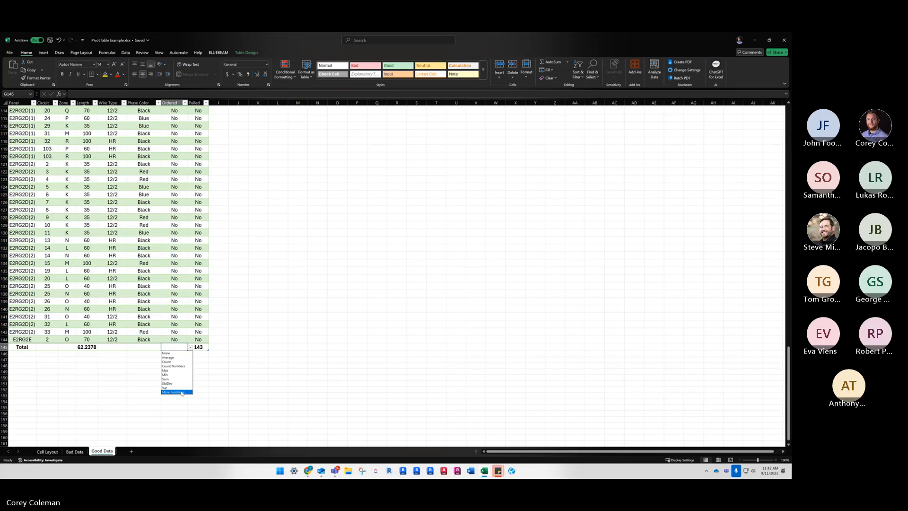
click(181, 393)
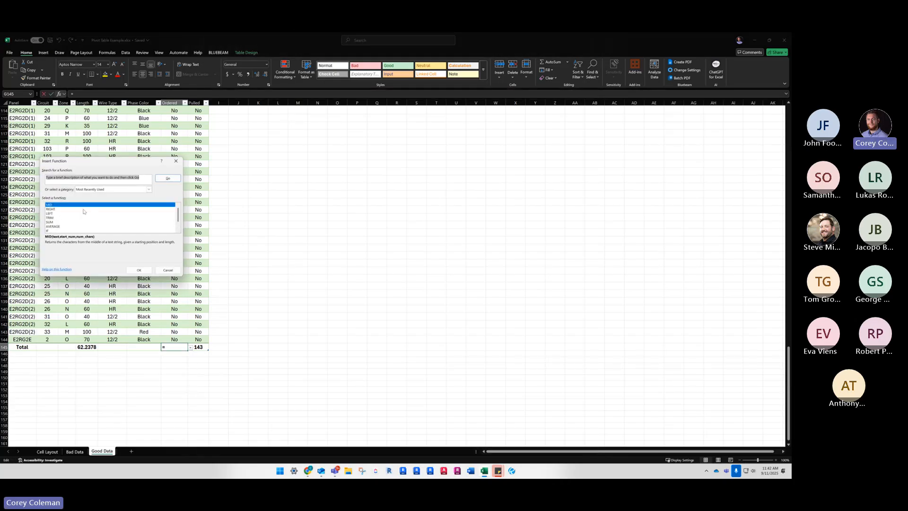
scroll(85, 212, down, 1)
click(58, 228)
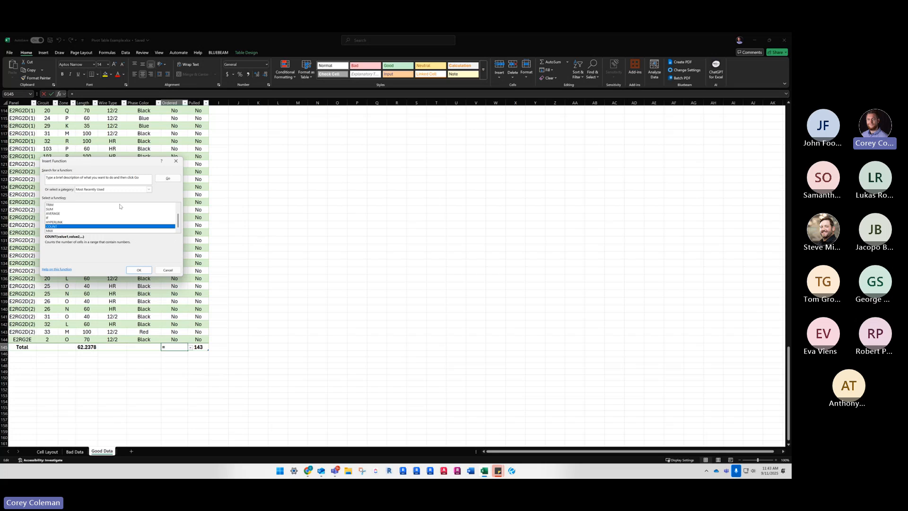
click(176, 161)
Review the Good Data table from its total row up to the first rows and back down
scroll(185, 104, up, 3)
scroll(175, 157, up, 19)
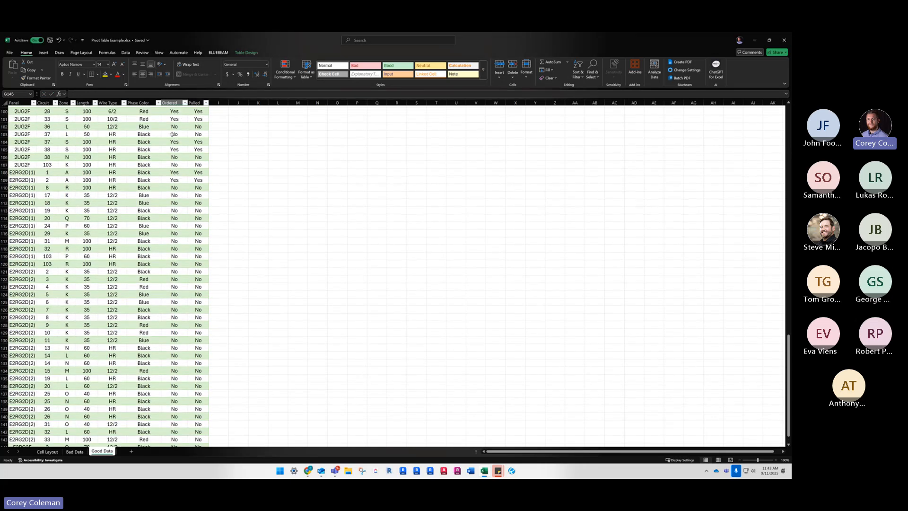
scroll(175, 158, up, 15)
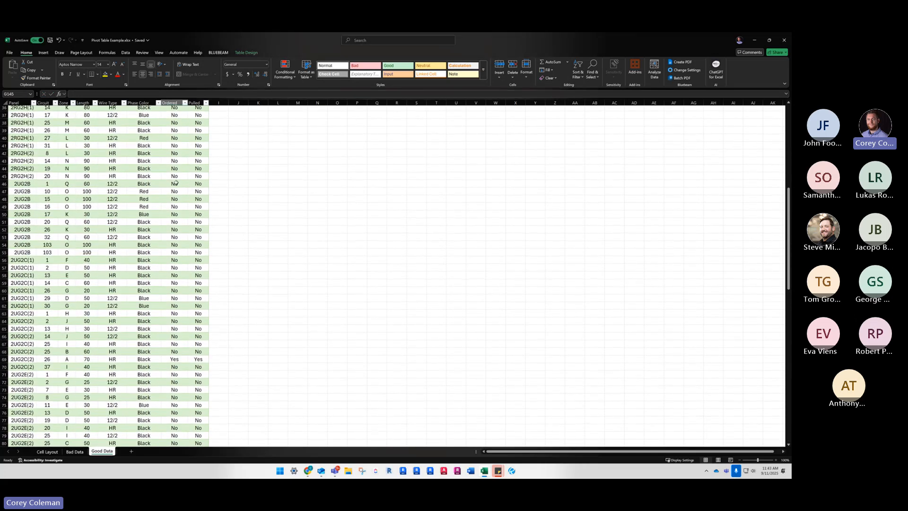
click(174, 163)
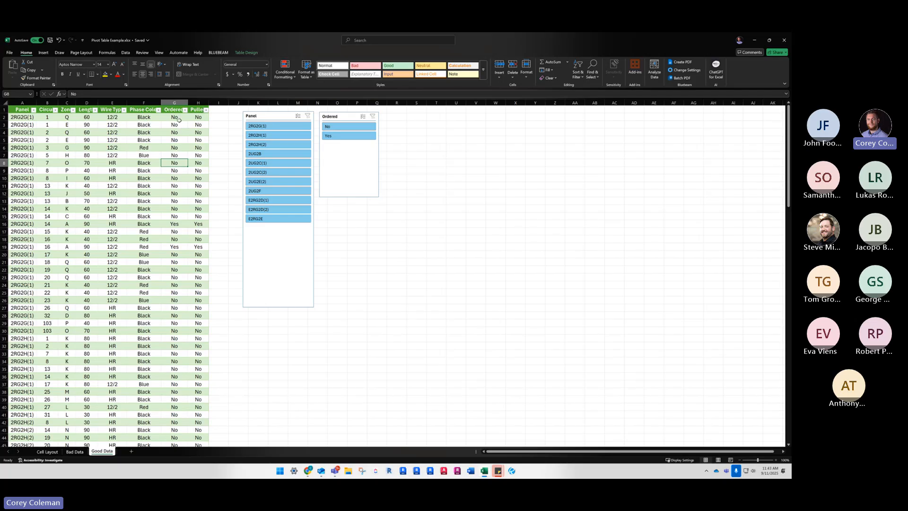
scroll(179, 124, down, 17)
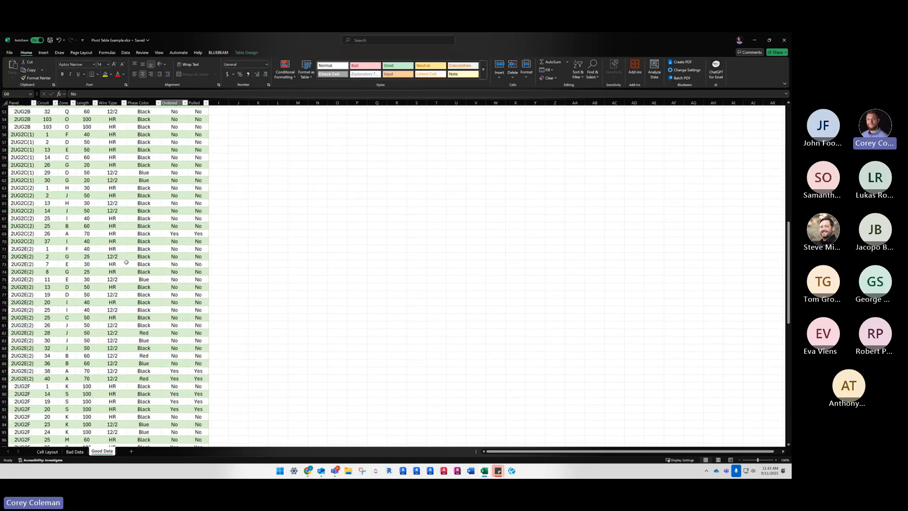
scroll(126, 262, down, 17)
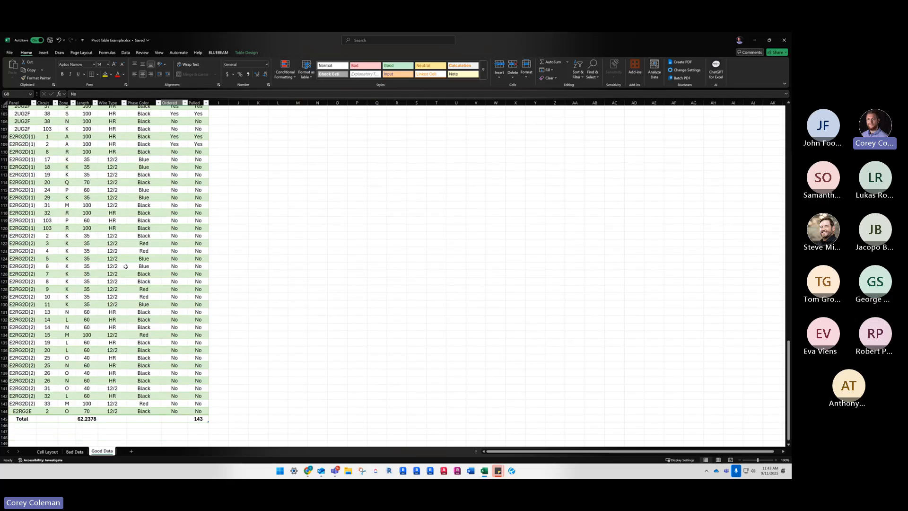
scroll(126, 266, down, 3)
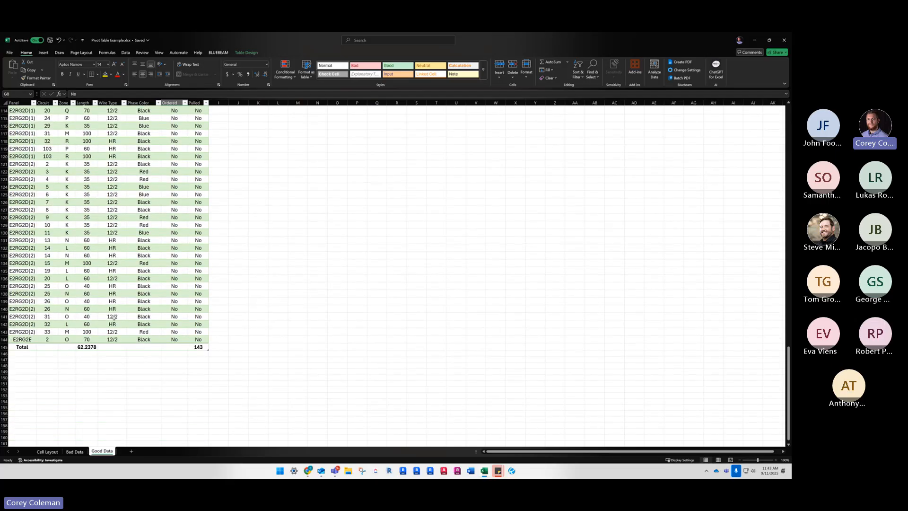
scroll(114, 317, up, 6)
scroll(87, 362, down, 7)
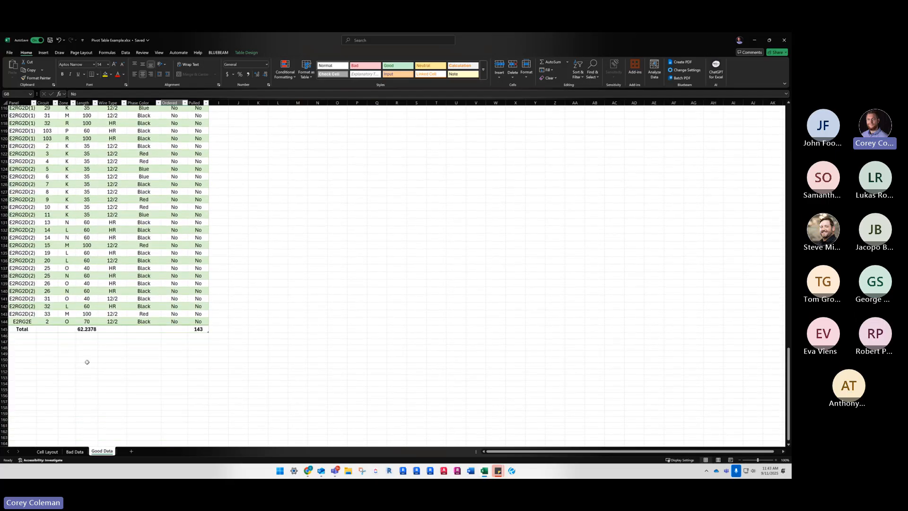
Set the Zone column's total row calculation to Count
click(74, 328)
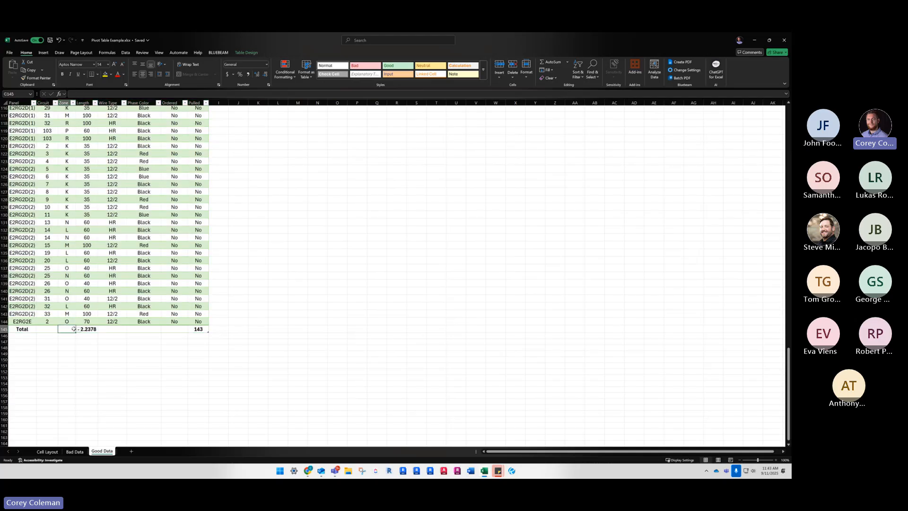
click(78, 329)
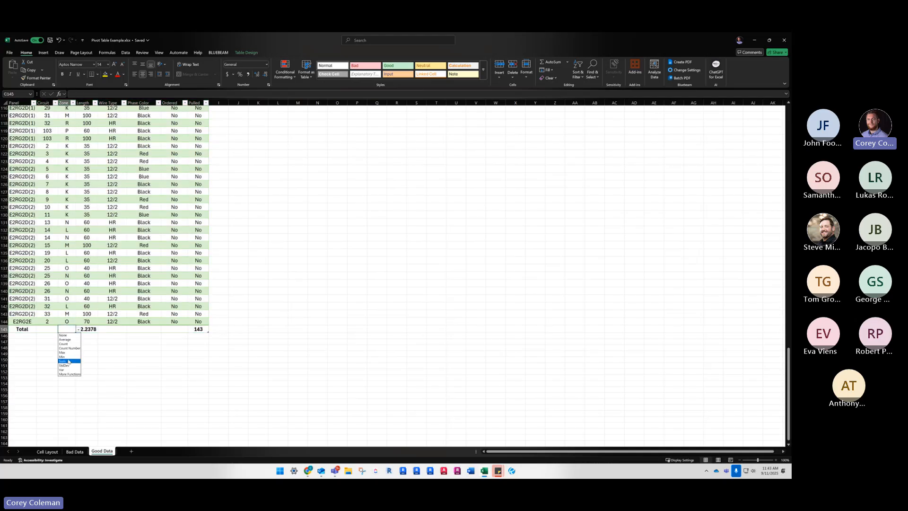
click(71, 344)
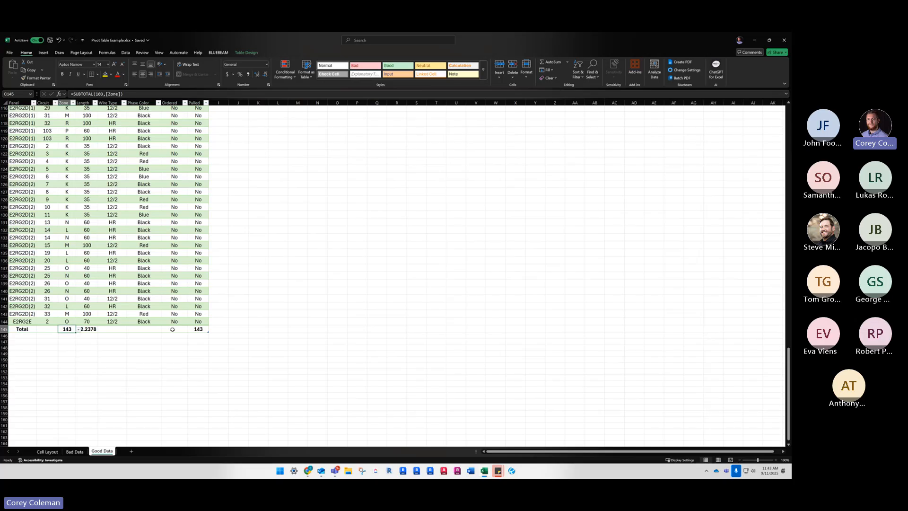
click(156, 329)
click(163, 330)
click(163, 331)
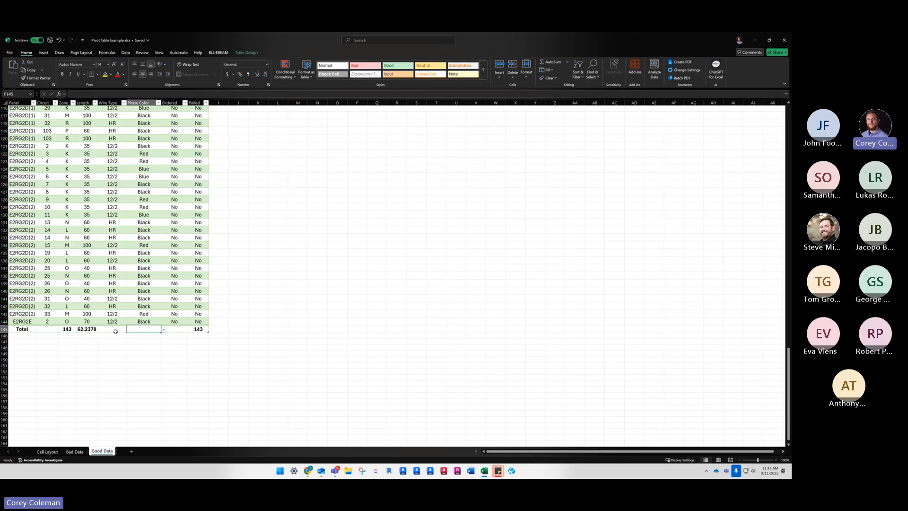
Set the Circuit column's total row calculation to Count Numbers
click(51, 330)
click(61, 329)
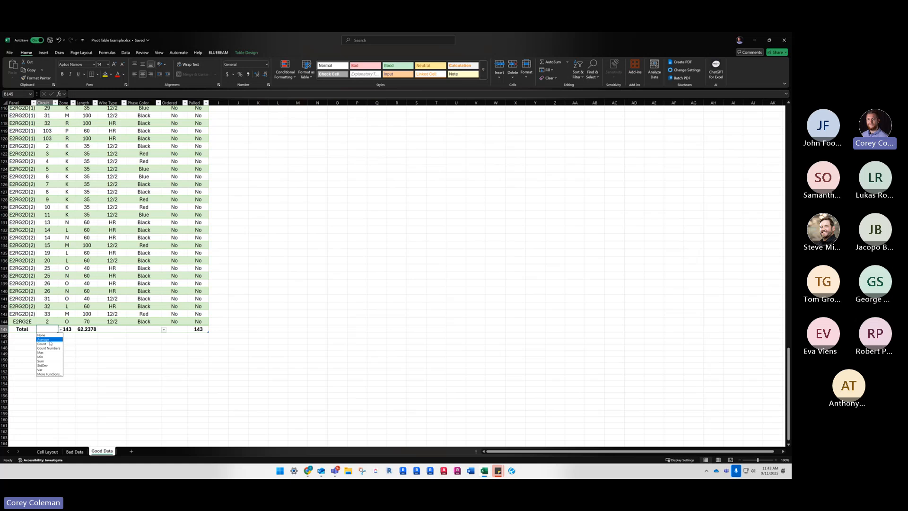
click(49, 348)
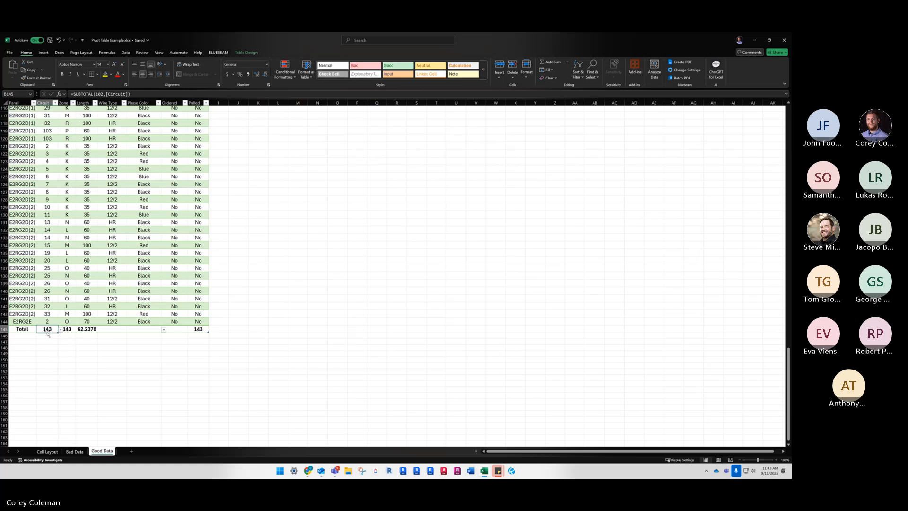
Filter the table with the slicers to panel 2RG2G(1) and Ordered No, and check the Circuit and Pulled totals
click(198, 298)
scroll(264, 215, up, 18)
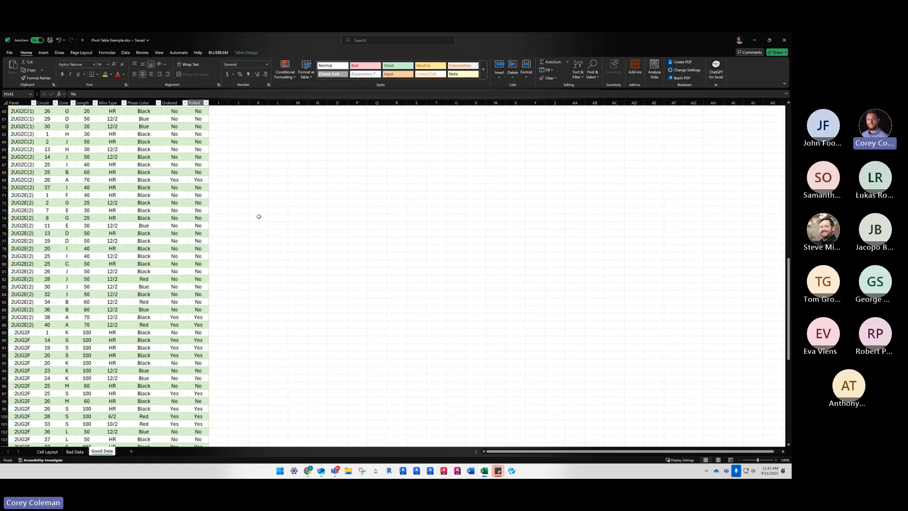
scroll(259, 216, up, 20)
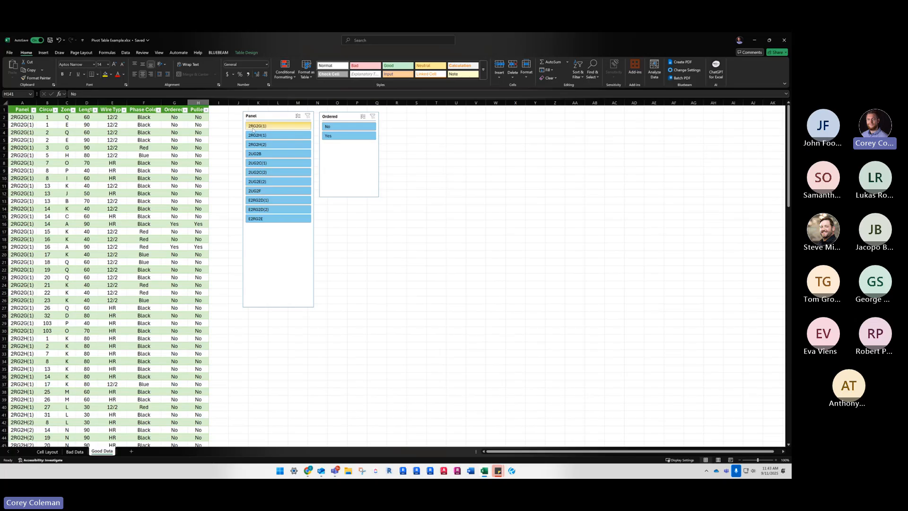
click(266, 128)
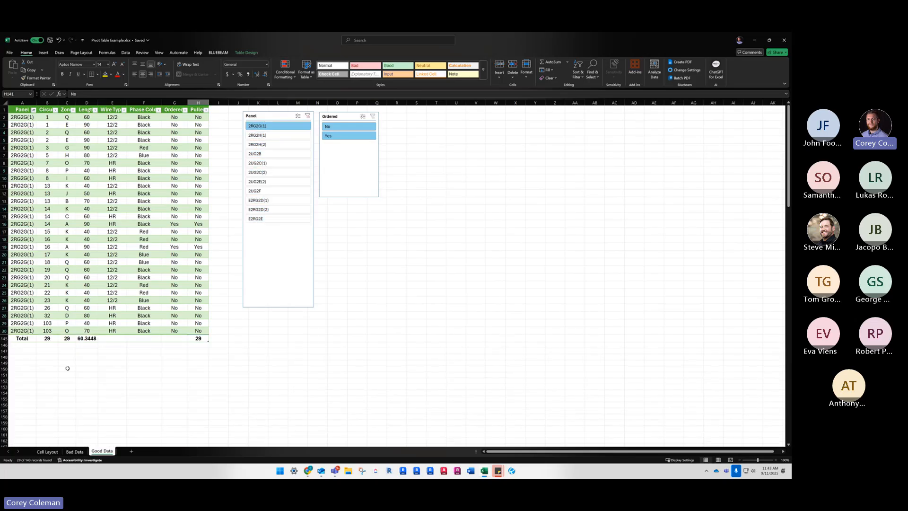
click(83, 350)
click(55, 338)
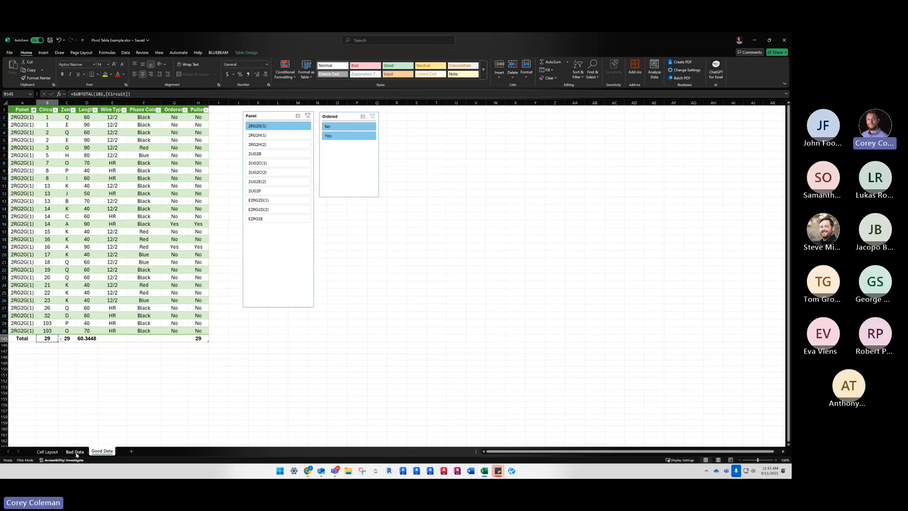
click(205, 337)
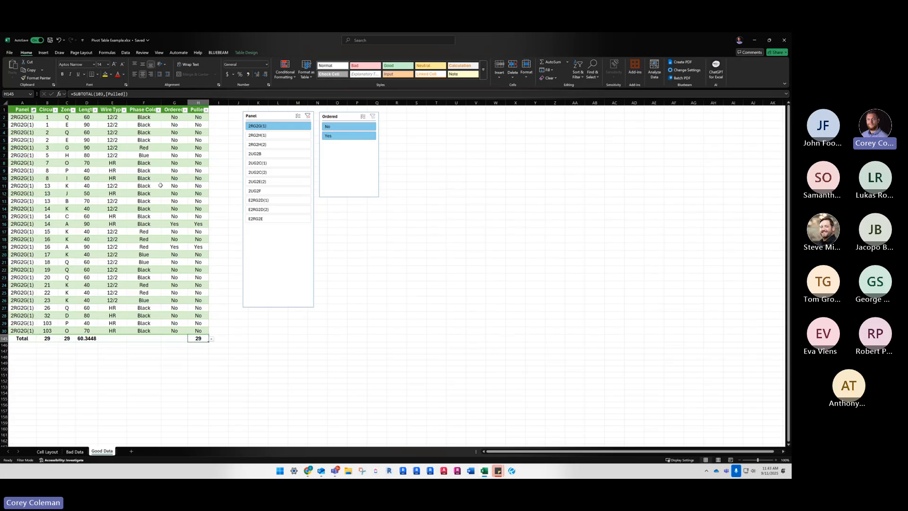
click(50, 338)
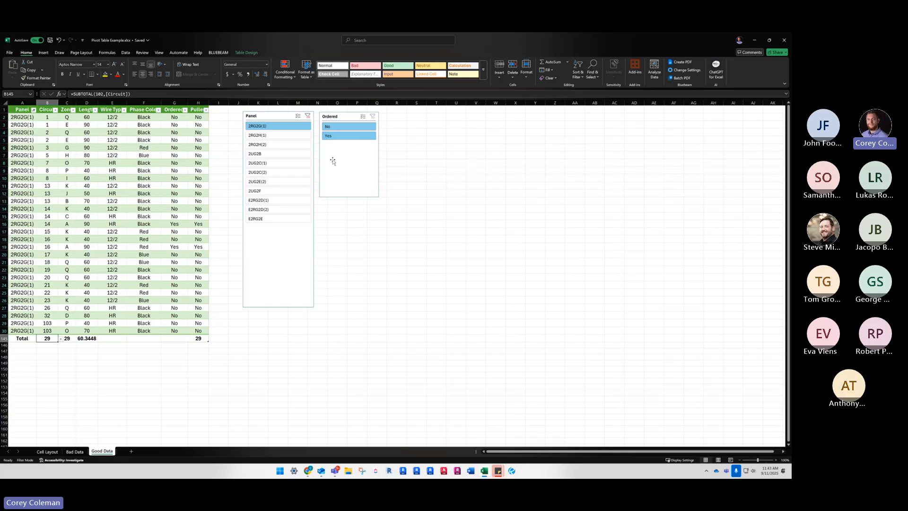
click(337, 128)
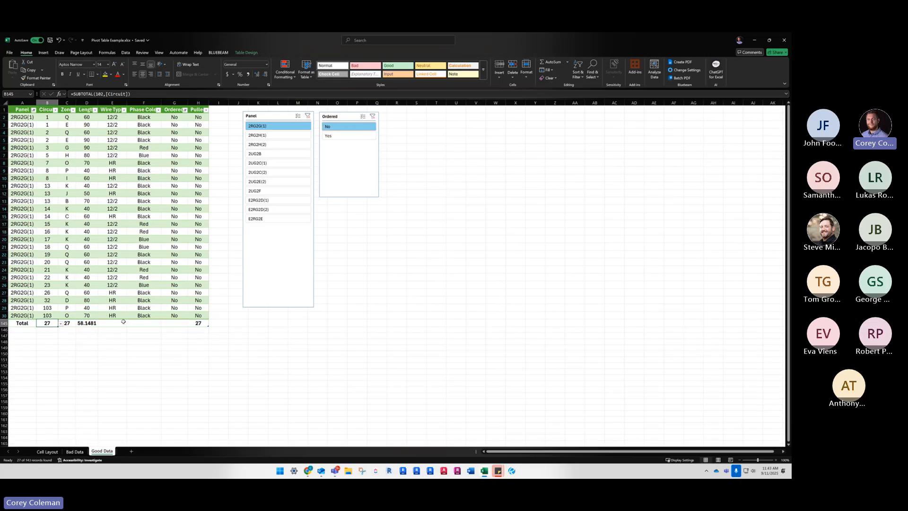
click(197, 322)
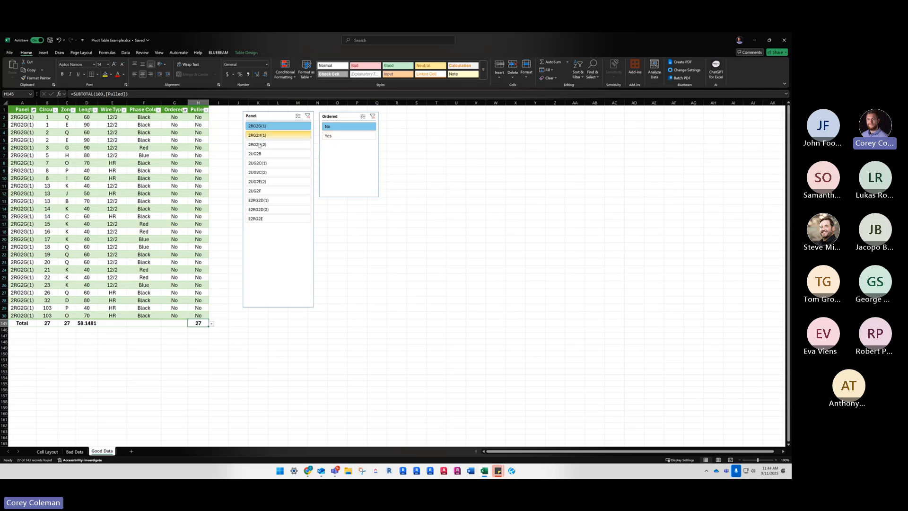
Change Ordered to Yes for circuit 3 of panel 2RG2G(1) and reapply the Ordered slicer's No filter
click(178, 148)
double_click(183, 148)
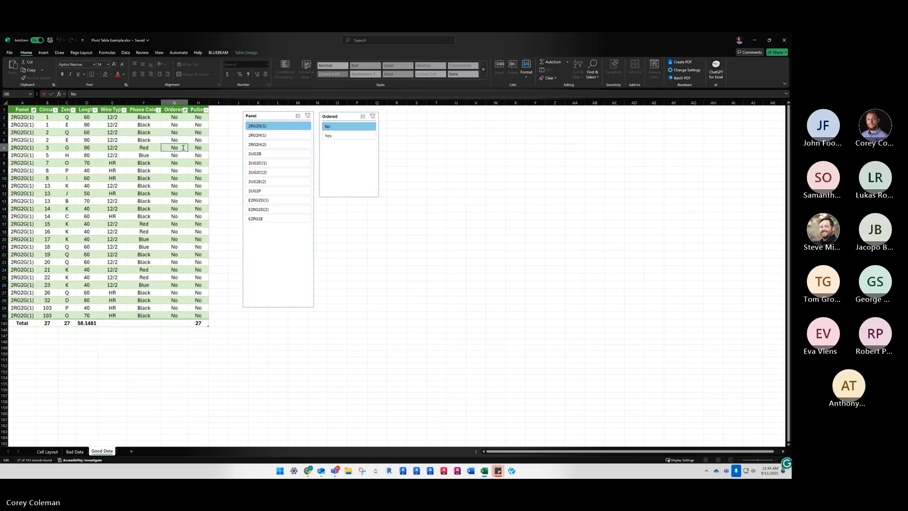
key(BackSpace)
key(BackSpace)
text(Yes)
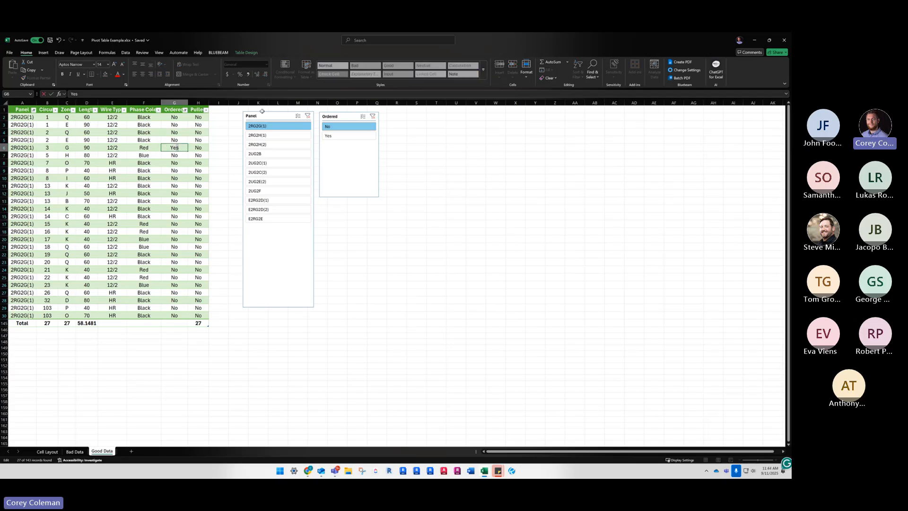
click(87, 247)
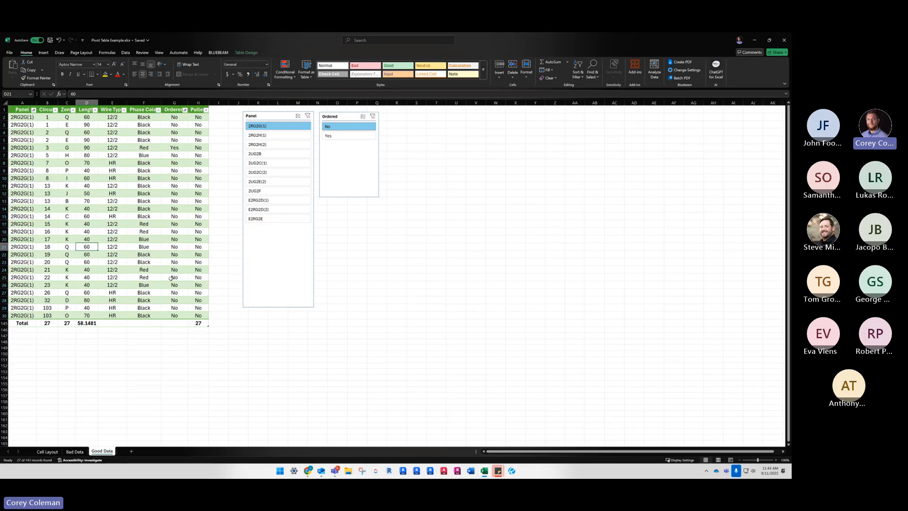
click(358, 126)
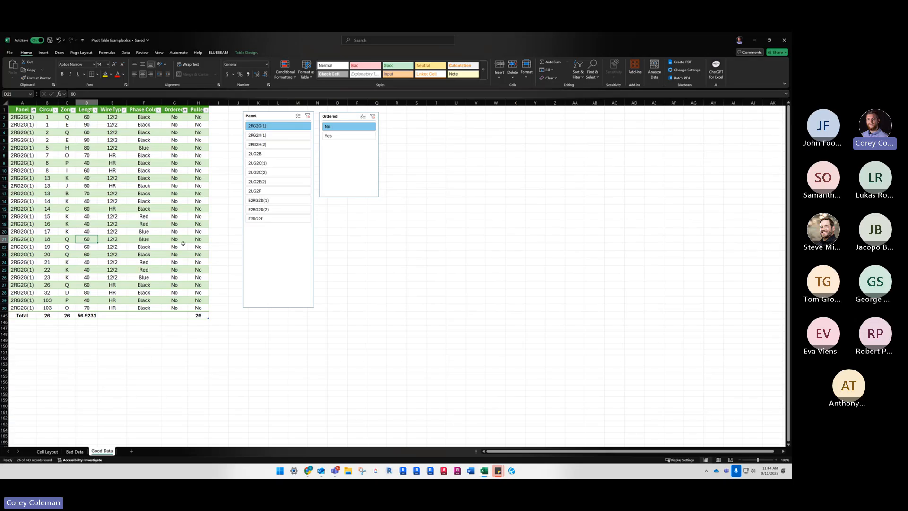
Change Ordered to Yes for circuit 7 of panel 2RG2G(1) and reapply the Ordered slicer's No filter
click(178, 154)
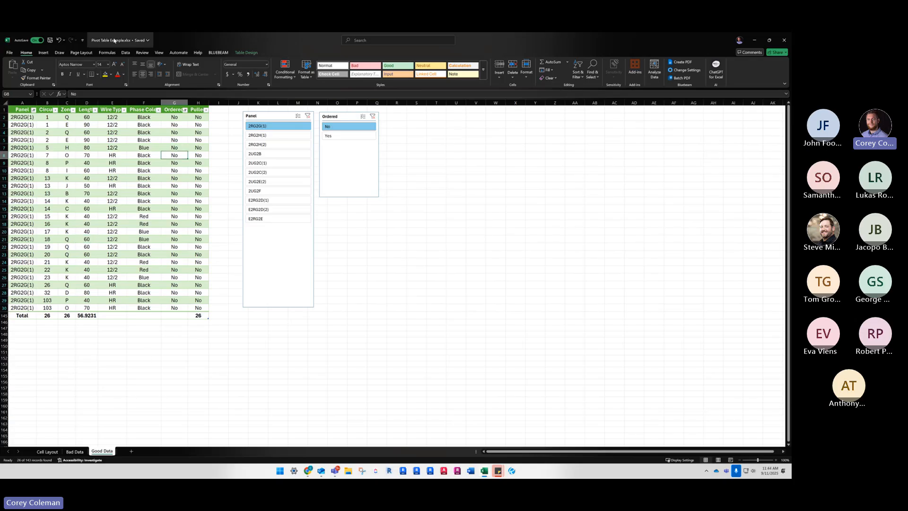
click(125, 53)
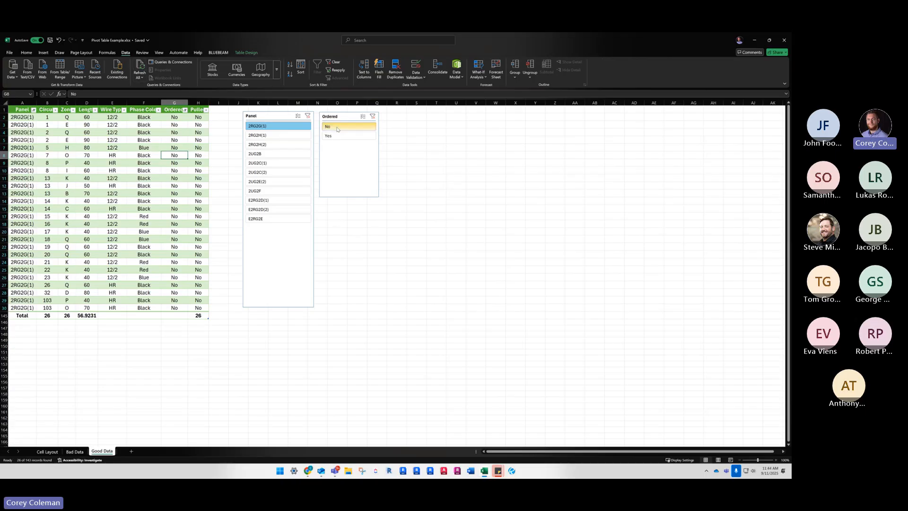
double_click(182, 155)
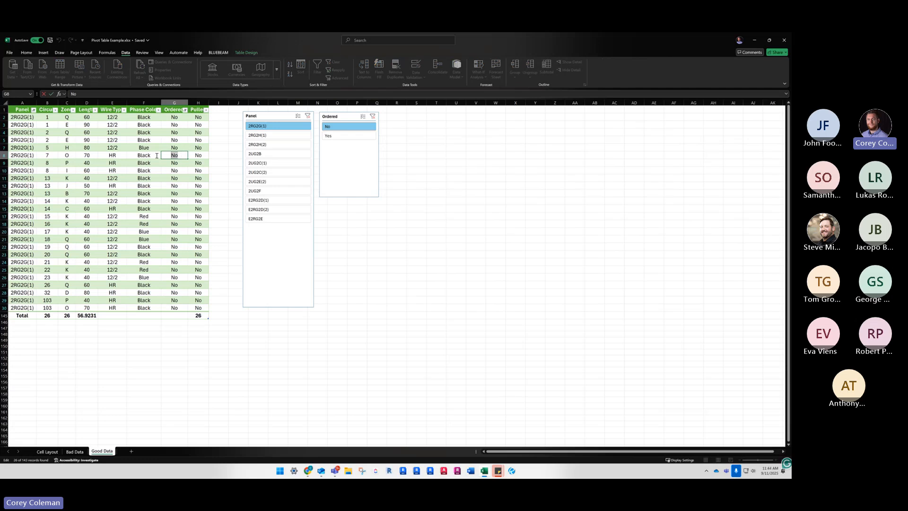
text(Yes)
click(193, 185)
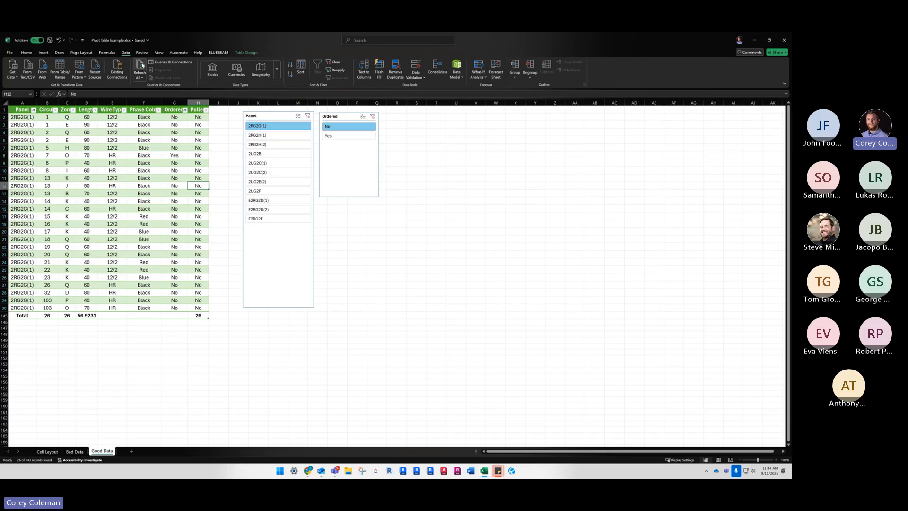
click(171, 170)
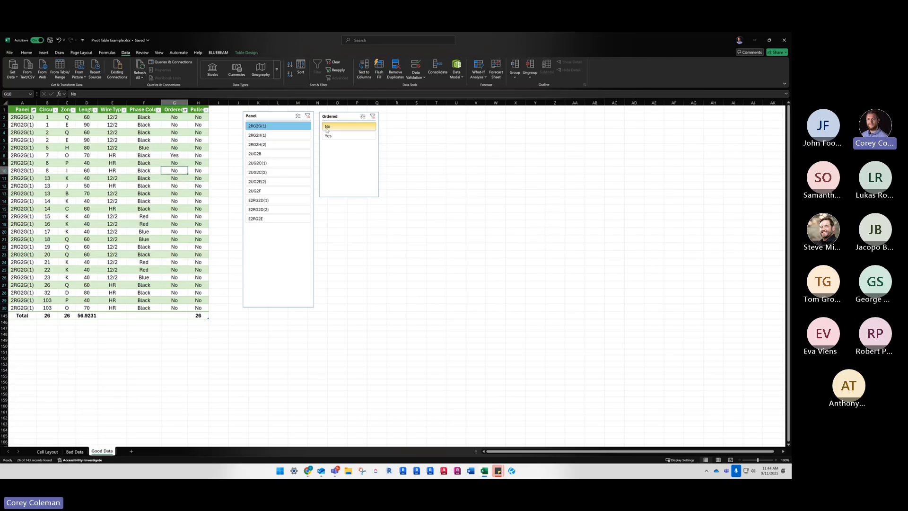
click(175, 155)
click(341, 128)
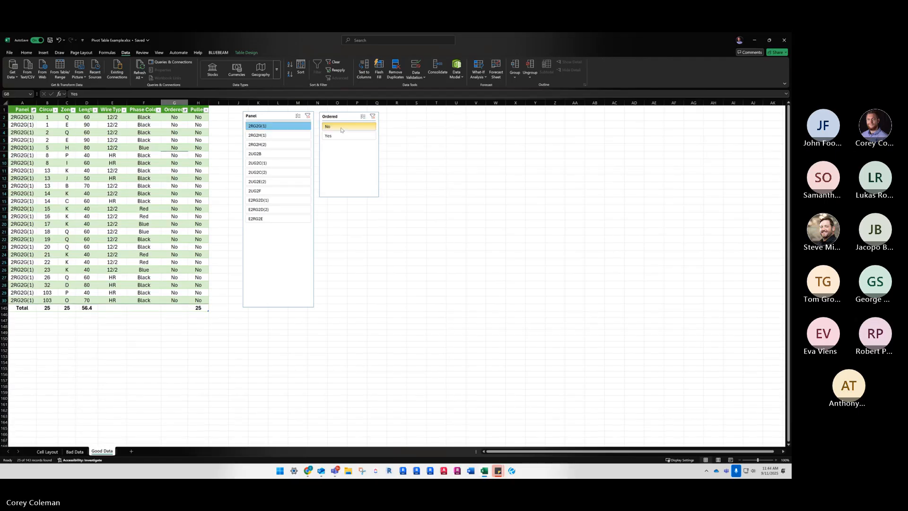
Clear the Ordered and Panel slicer filters so the table is unfiltered
click(372, 117)
click(307, 116)
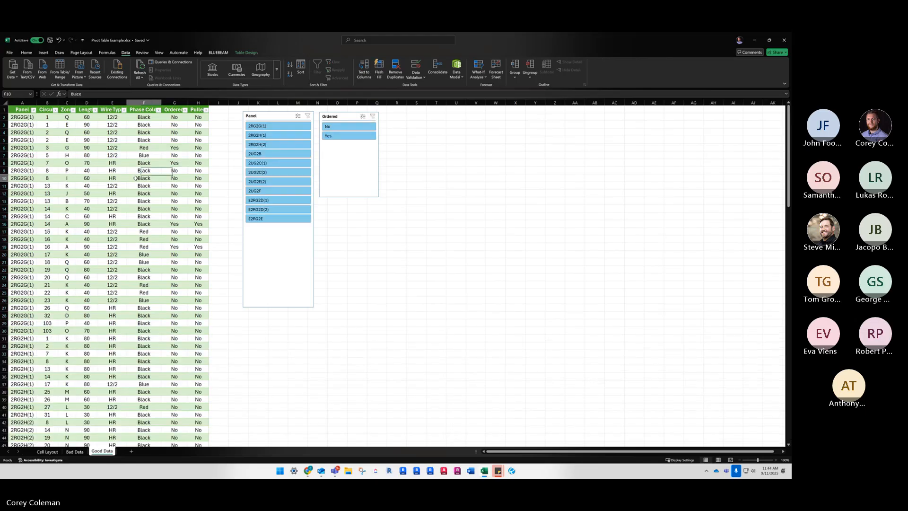
click(137, 179)
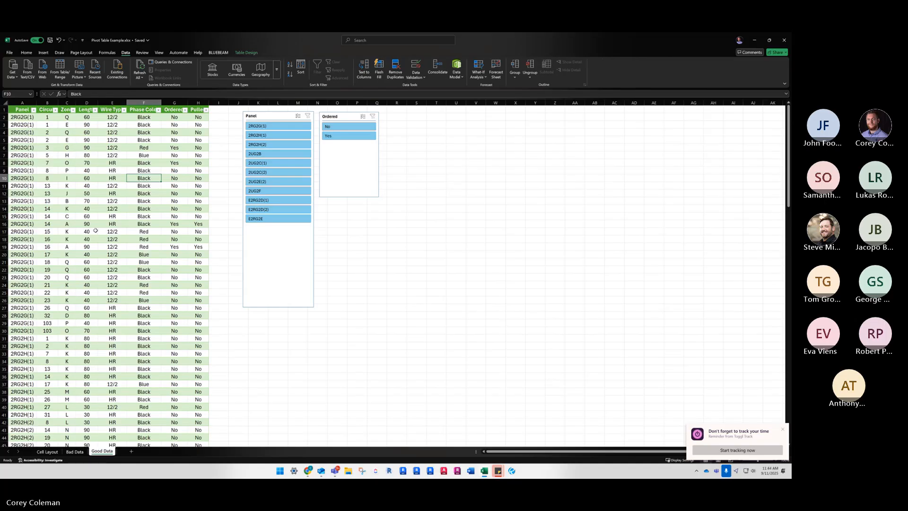
click(77, 267)
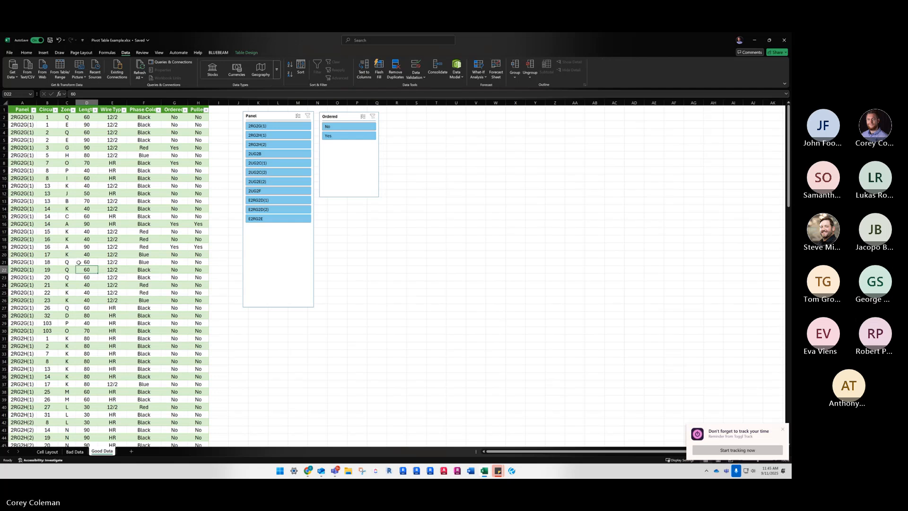
click(178, 194)
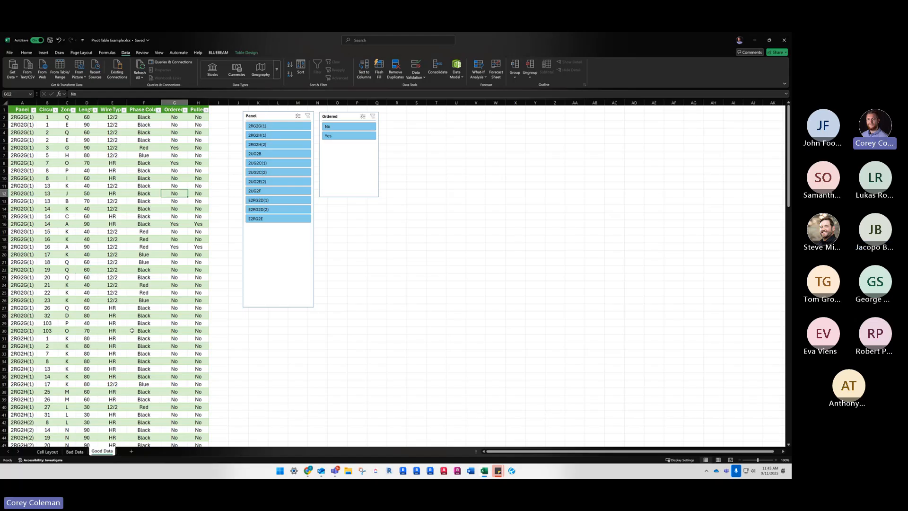
Sort the Good Data table by the Length column from smallest to largest
click(95, 111)
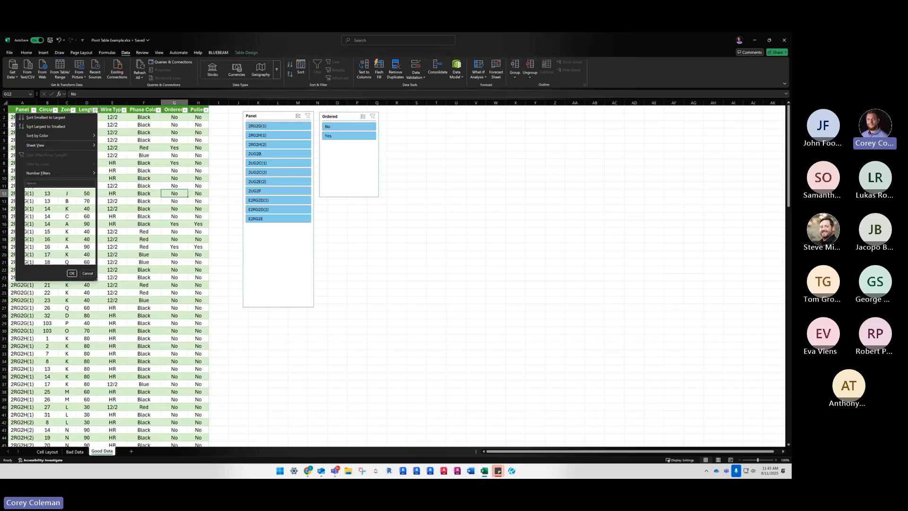
click(46, 117)
click(112, 133)
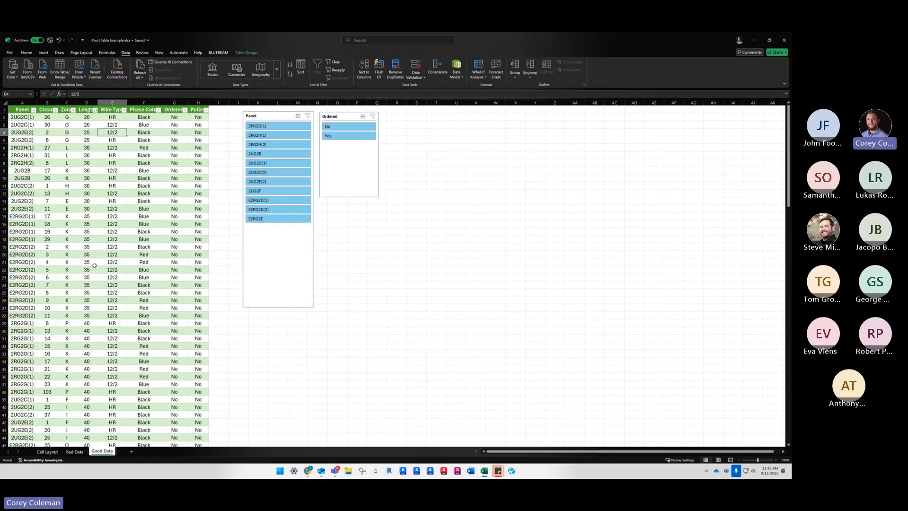
click(71, 316)
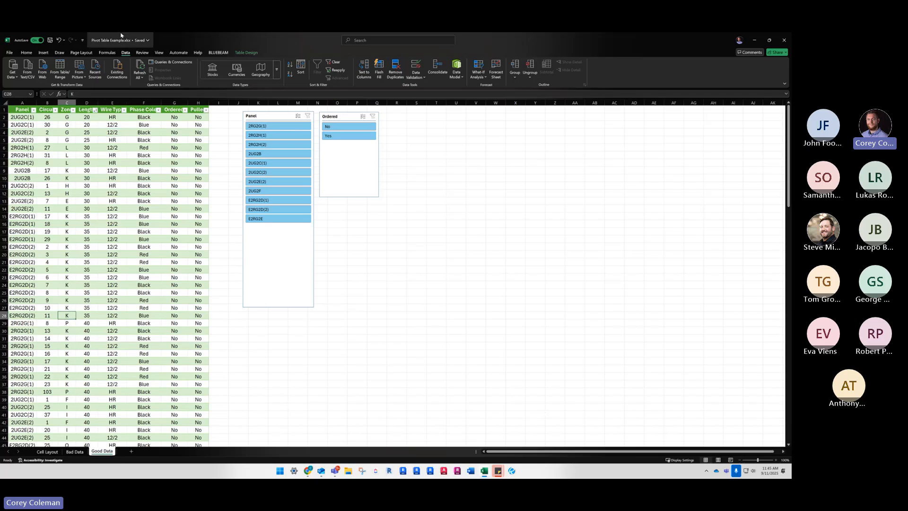
Create a PivotTable from the Good Data table on a new worksheet
click(43, 53)
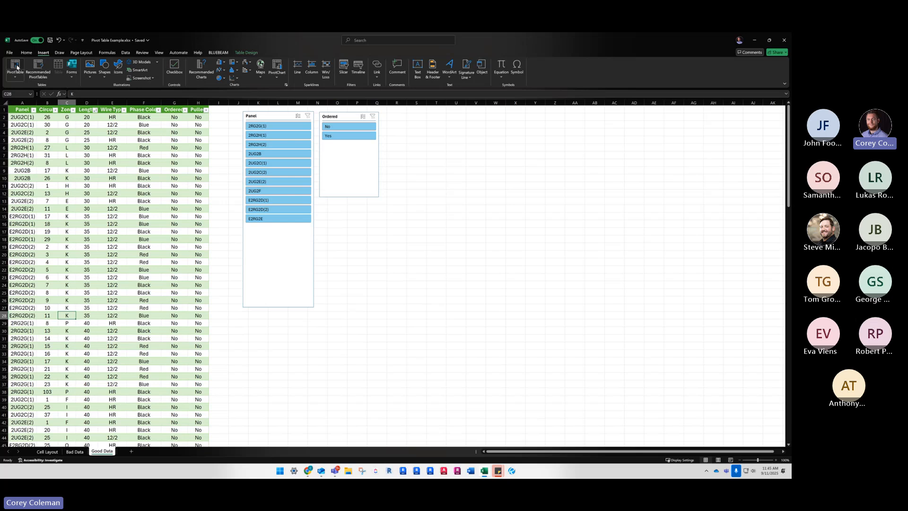
click(17, 66)
click(133, 263)
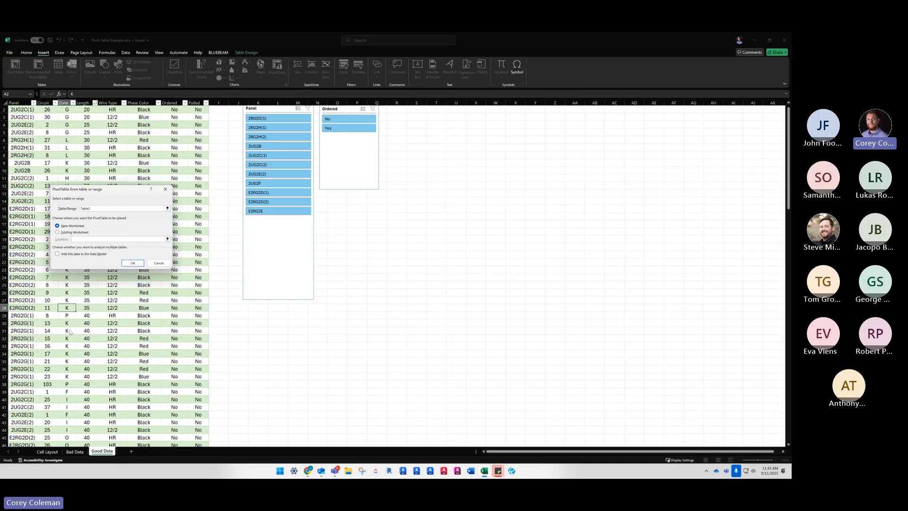
click(131, 264)
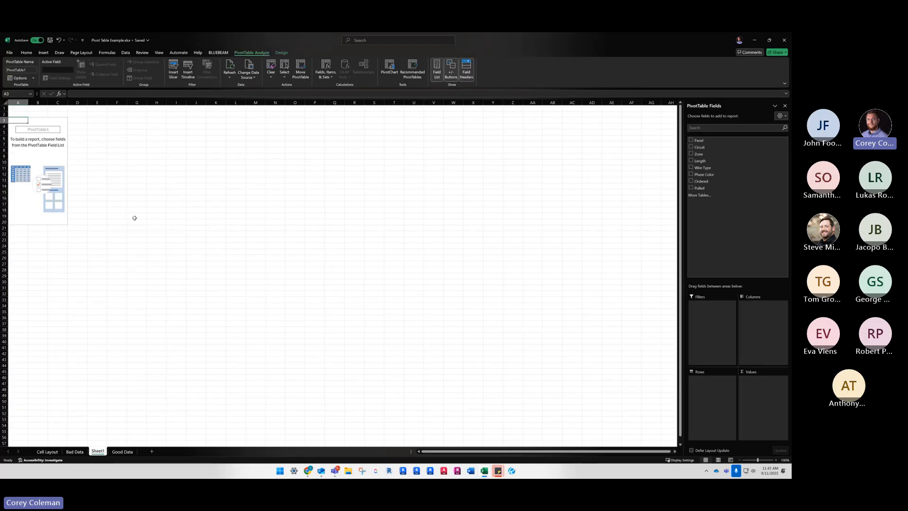
click(135, 211)
click(37, 121)
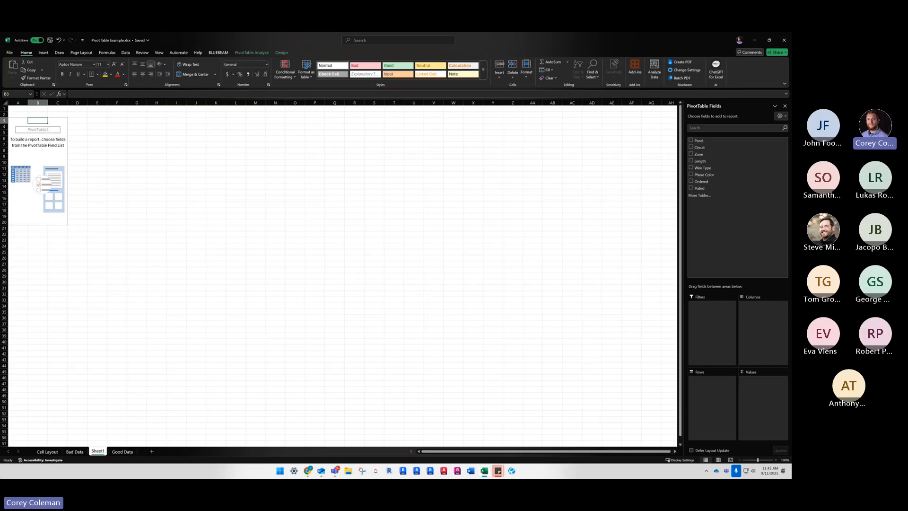
Review the Good Data column headers and add the Wire Type field to the pivot table's rows
click(122, 451)
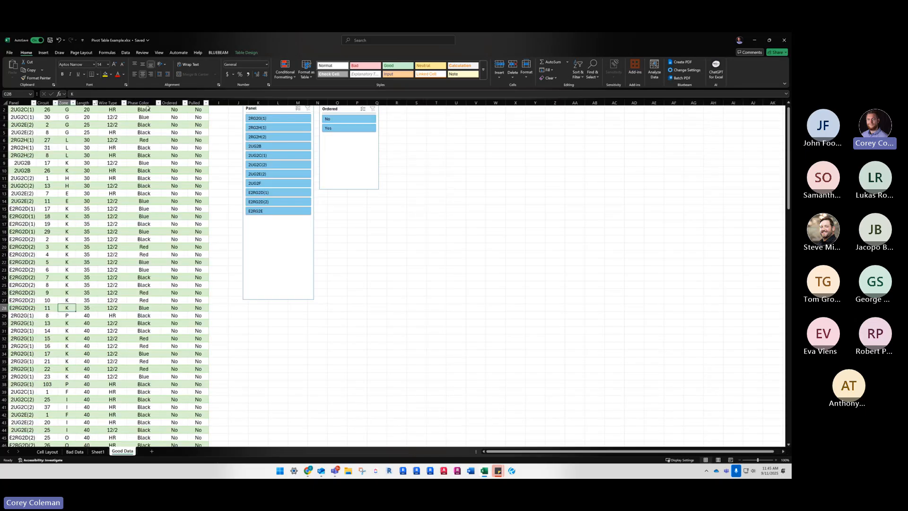
scroll(36, 102, up, 1)
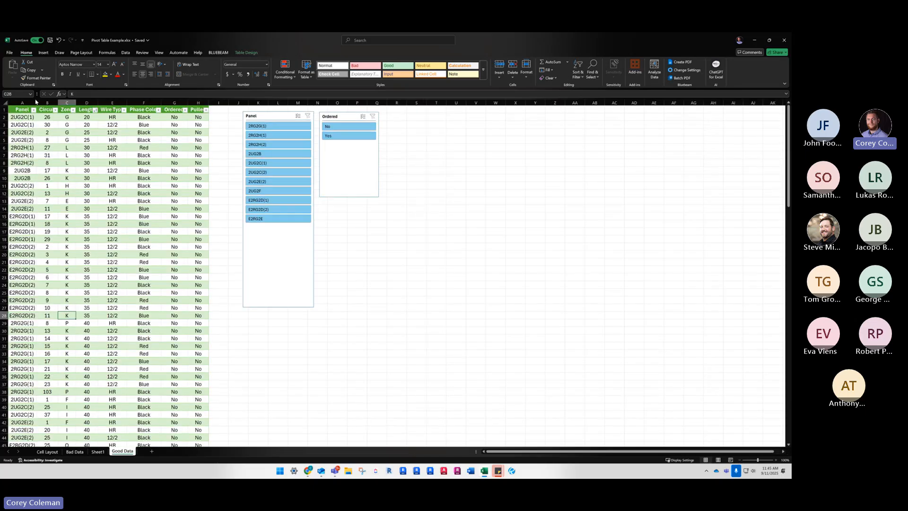
click(98, 451)
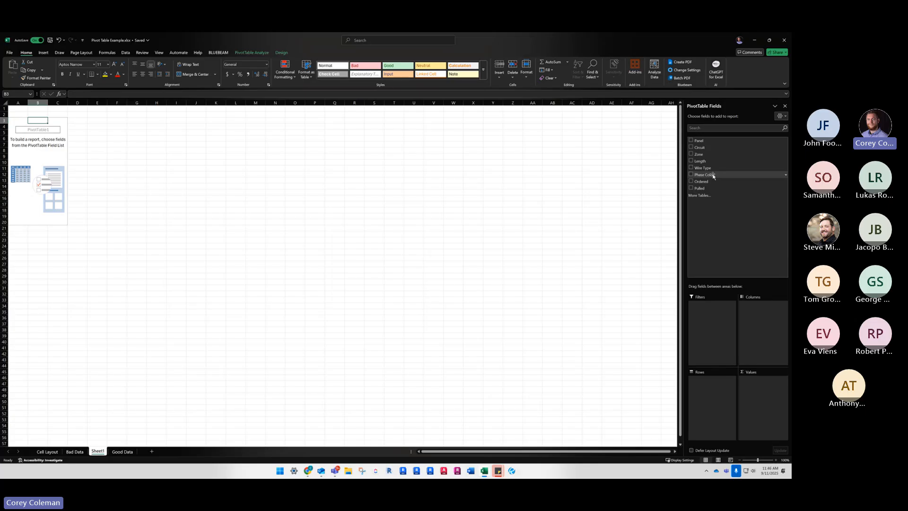
drag(704, 168, 709, 404)
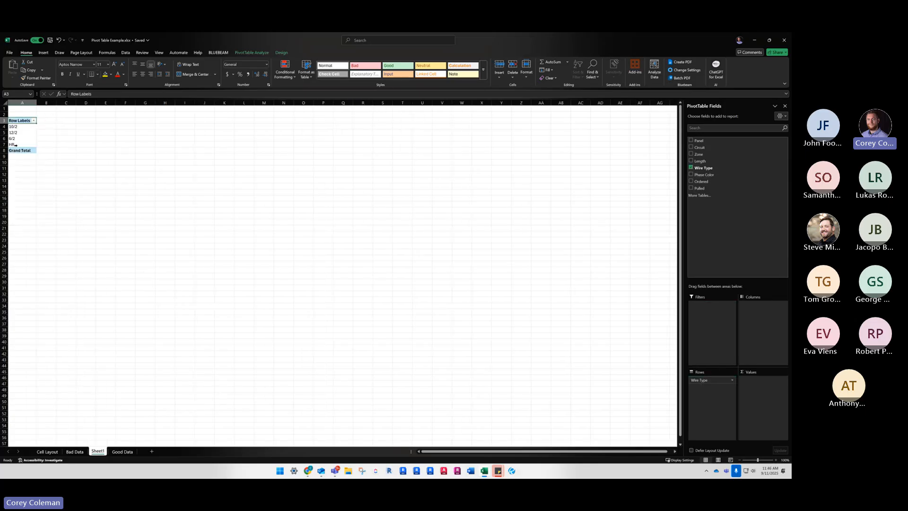
Add Phase Color below Wire Type in the pivot table's rows and add Length as a summed value
click(120, 452)
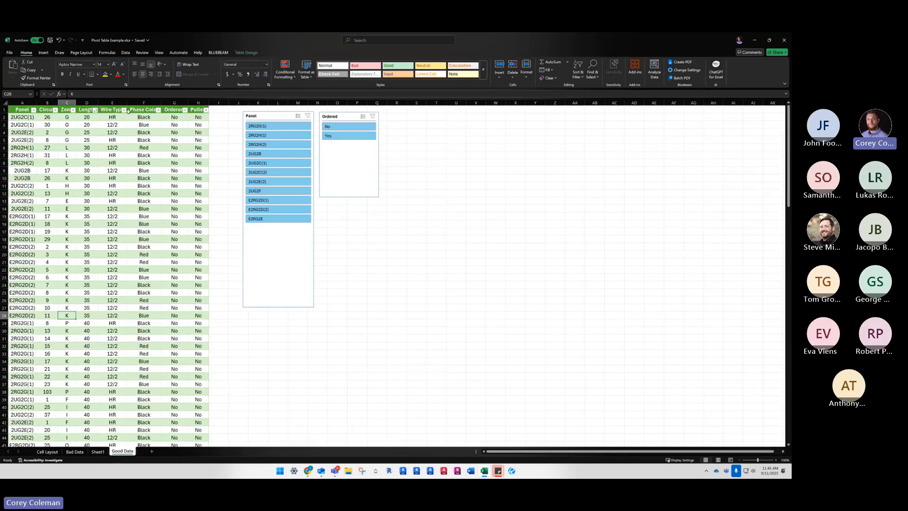
click(98, 452)
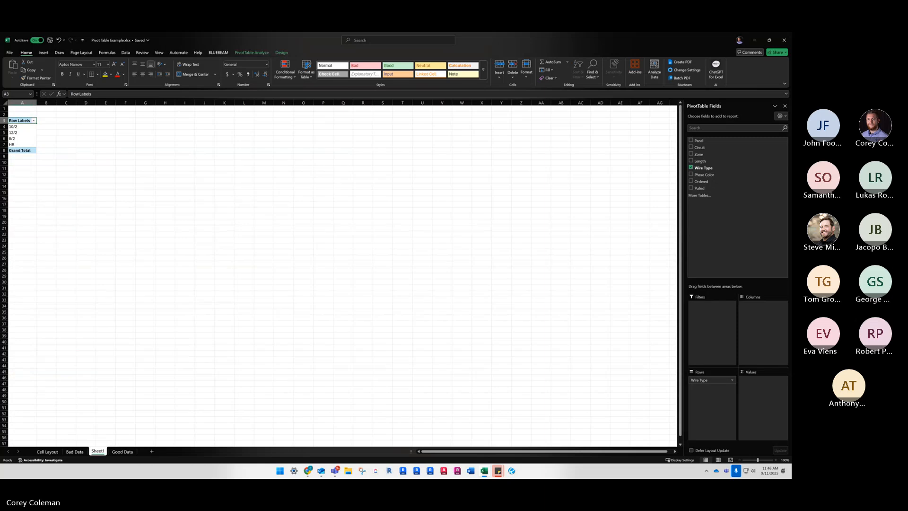
drag(702, 174, 710, 408)
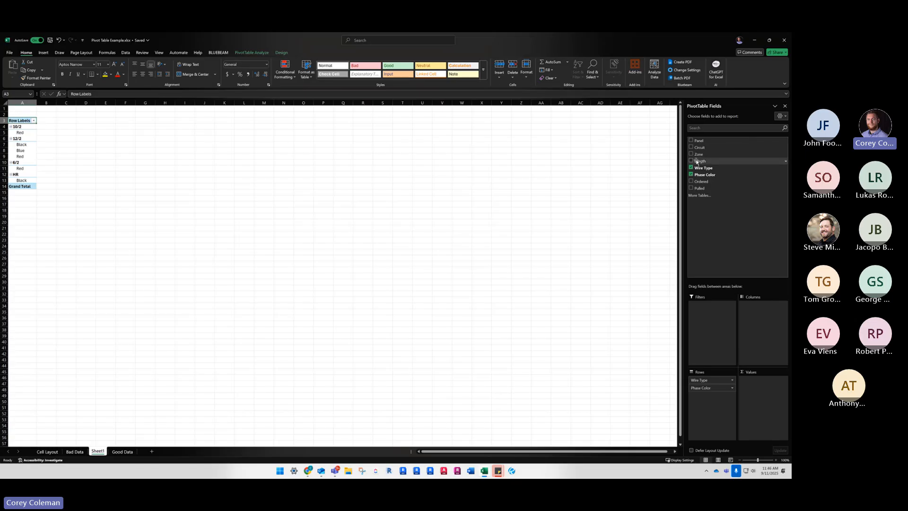
drag(768, 374, 761, 382)
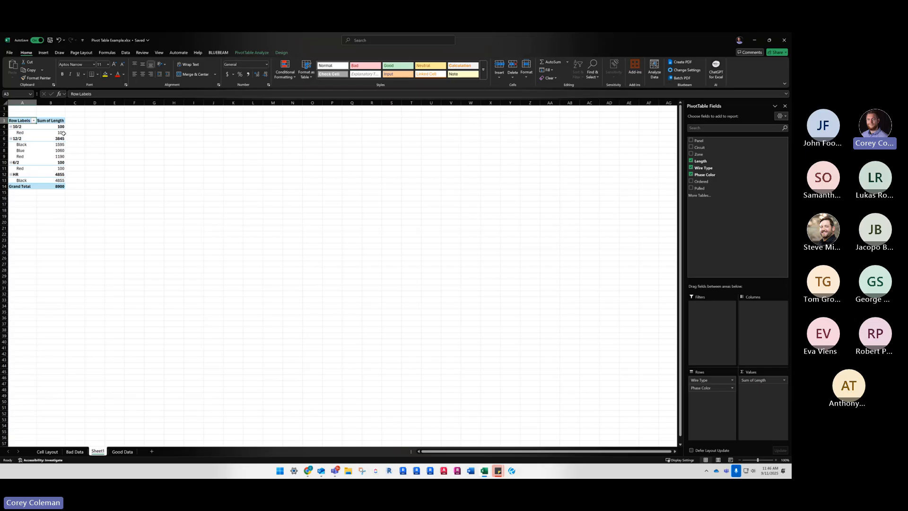
Examine the pivot table's summed lengths for each phase color and the 12/2 wire type subtotal
click(48, 134)
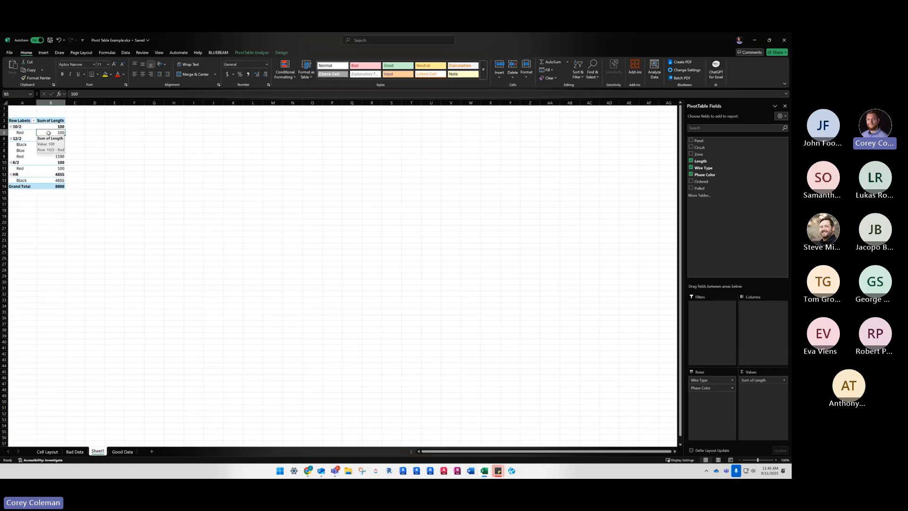
click(37, 160)
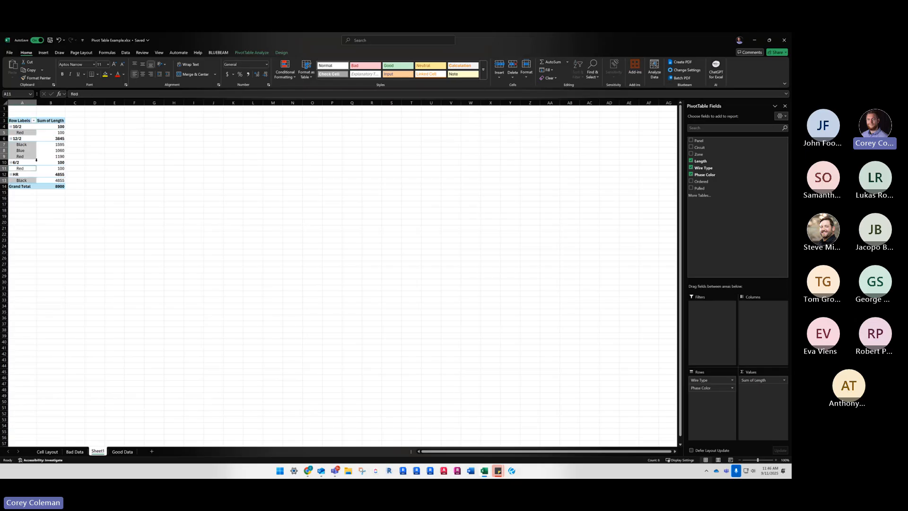
click(48, 132)
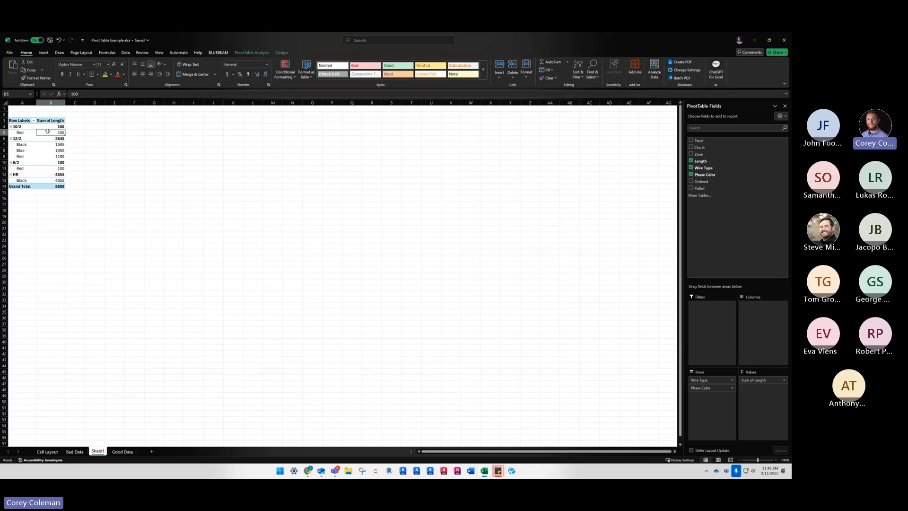
click(42, 144)
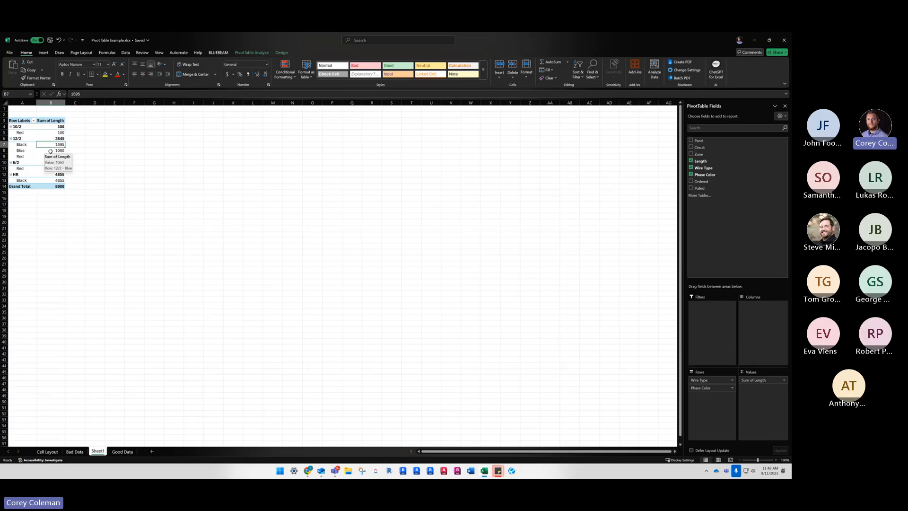
click(48, 151)
click(45, 159)
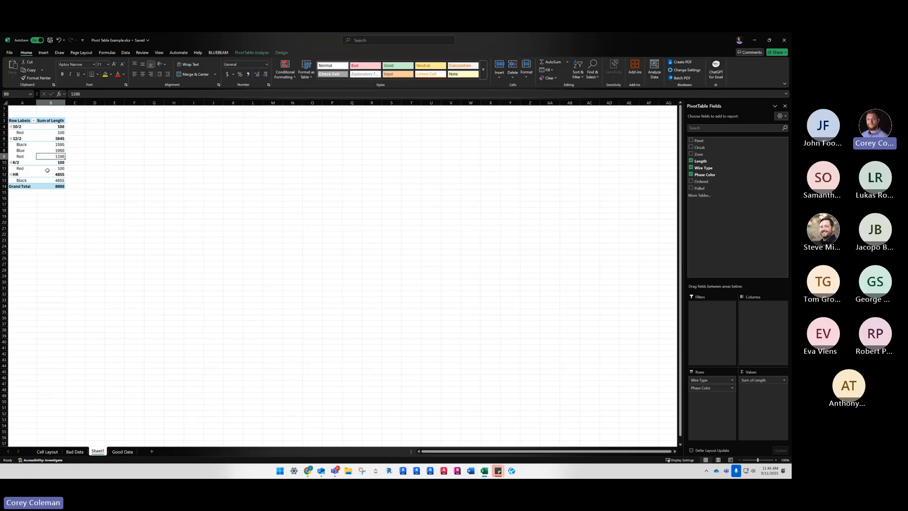
click(49, 138)
Insert a Panel slicer for the pivot table, place it beside the pivot and enlarge it to about 6.5 by 3.1 inches
click(281, 53)
click(245, 54)
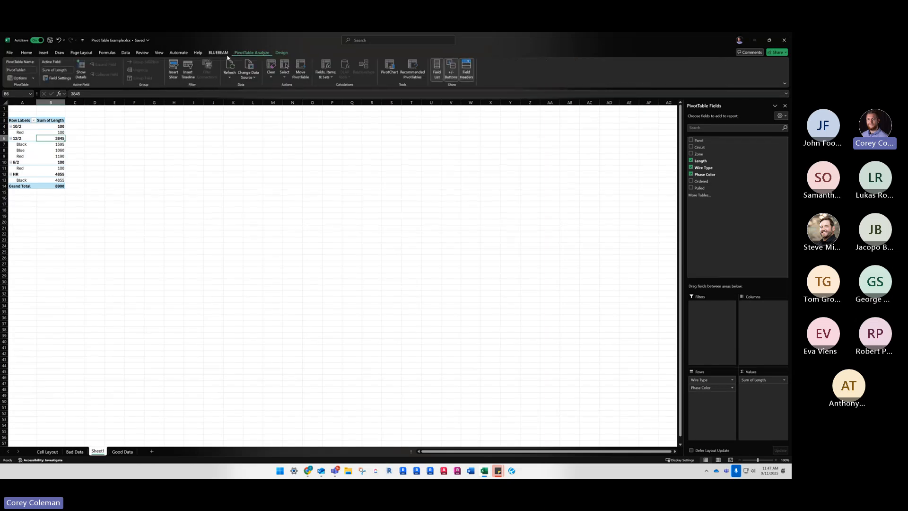
click(173, 69)
click(89, 175)
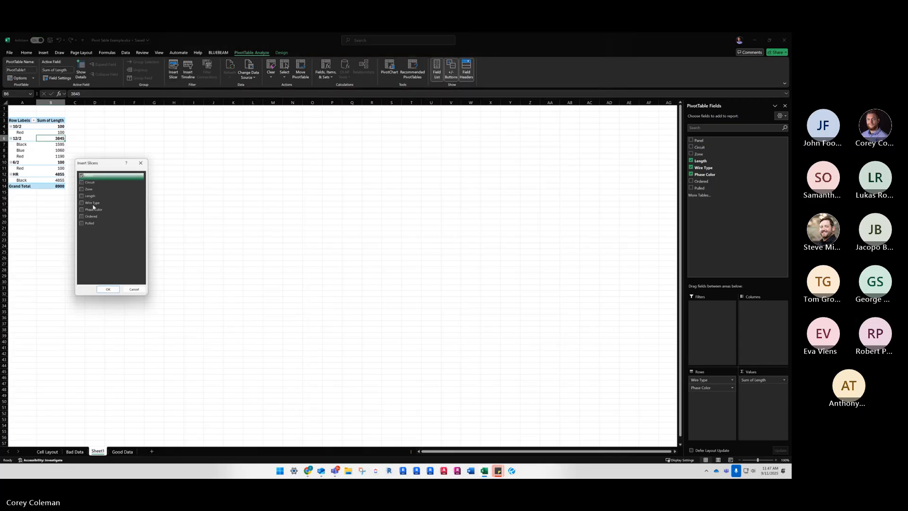
click(109, 288)
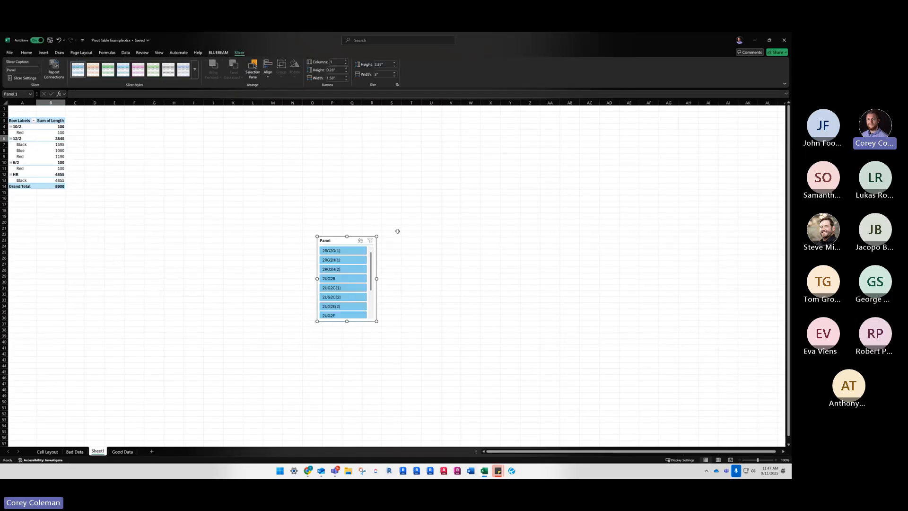
drag(339, 246, 156, 121)
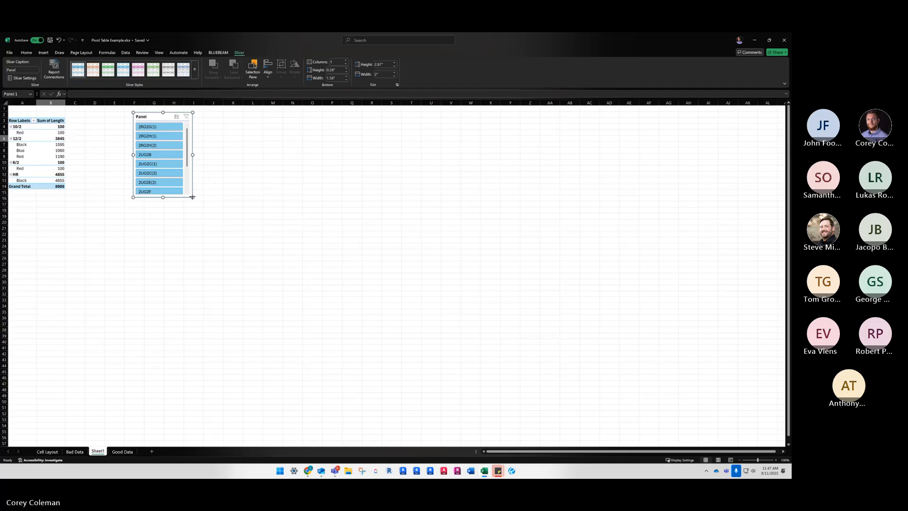
drag(192, 197, 225, 304)
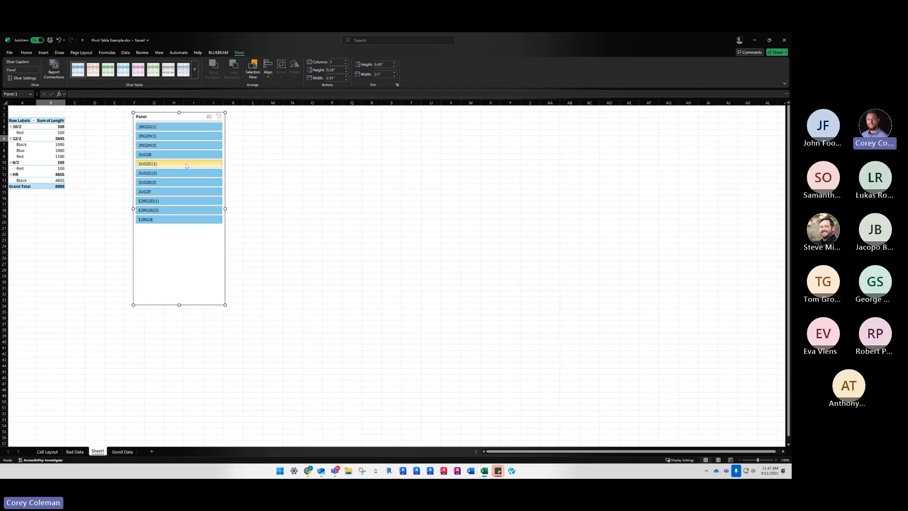
Filter the pivot table to panel 2RG2G(1) with the slicer and compare it with the Good Data table
click(153, 129)
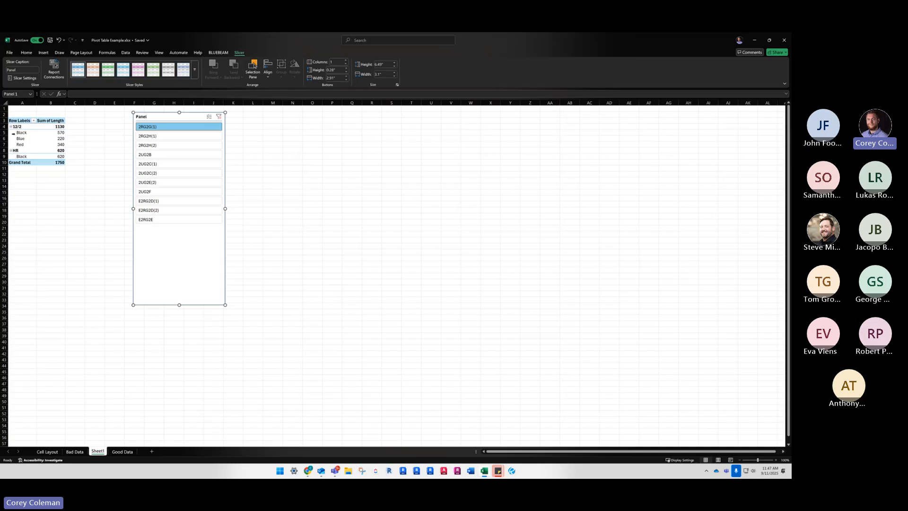
click(127, 452)
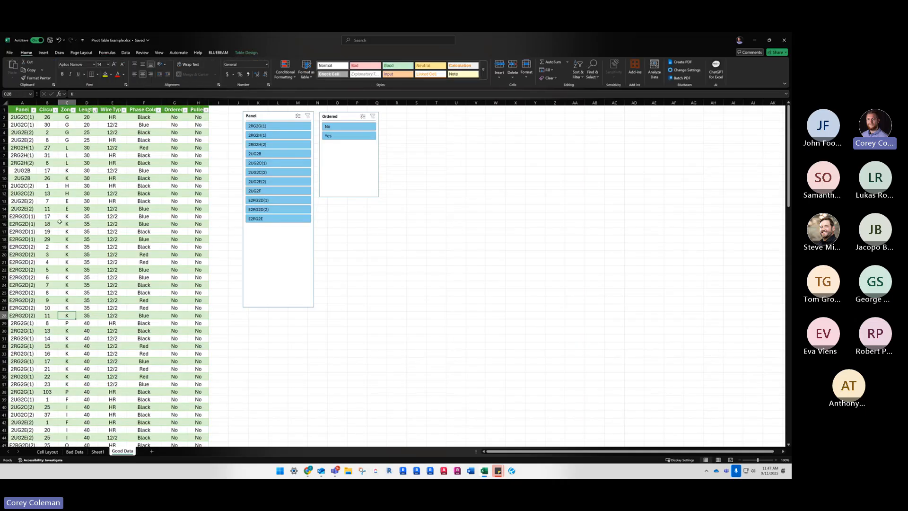
scroll(60, 221, down, 2)
click(98, 451)
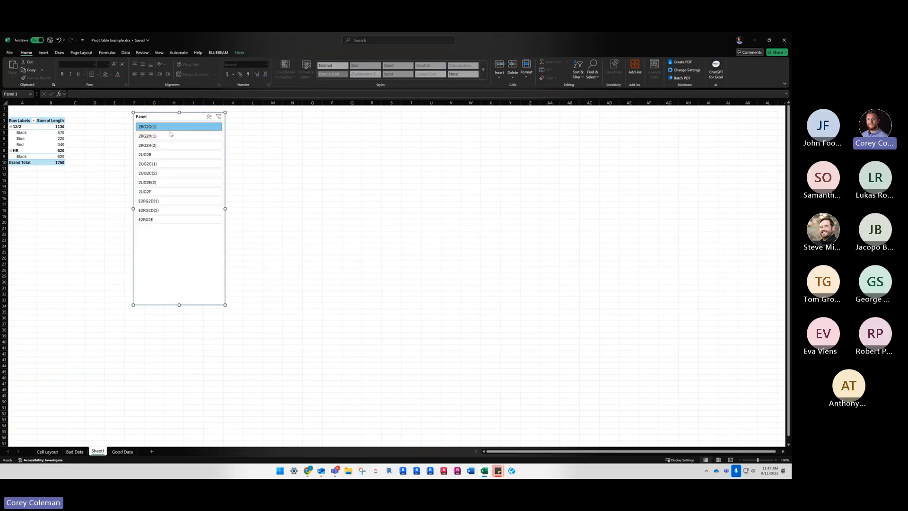
Insert a Zone slicer for the pivot table
click(43, 52)
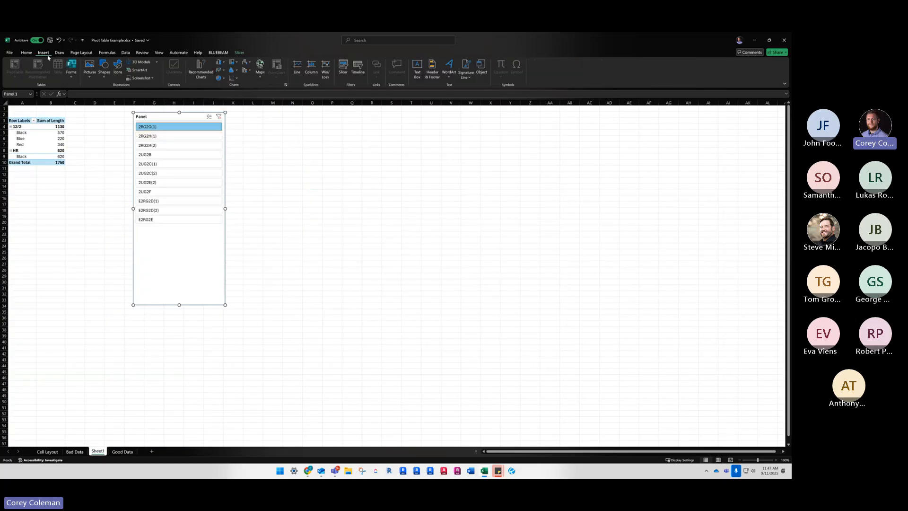
click(33, 131)
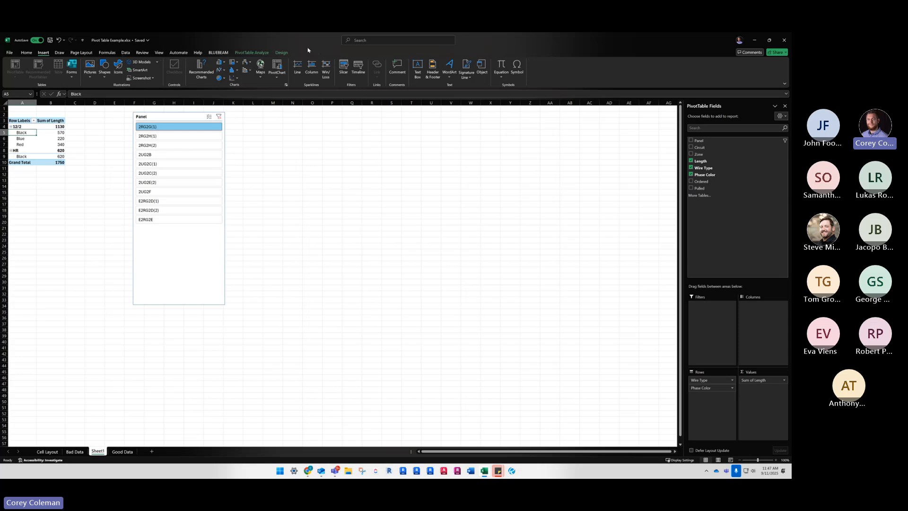
click(281, 52)
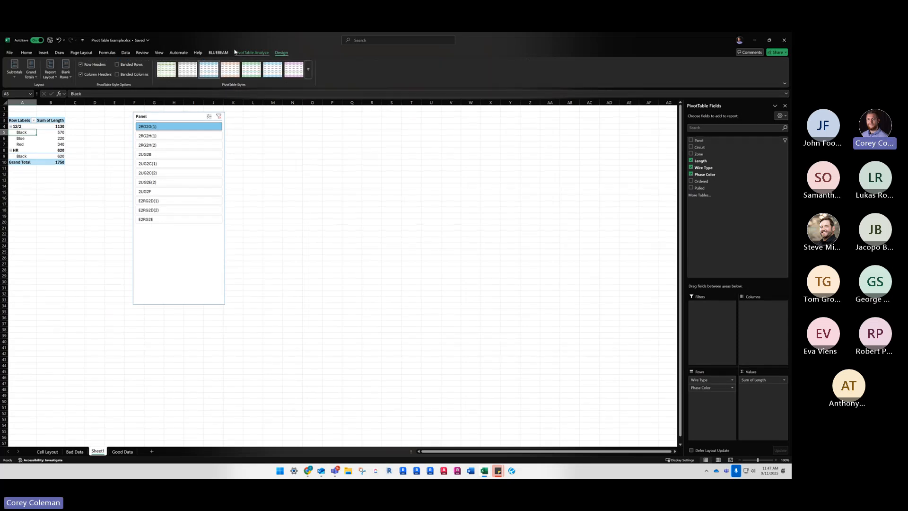
click(239, 52)
click(173, 69)
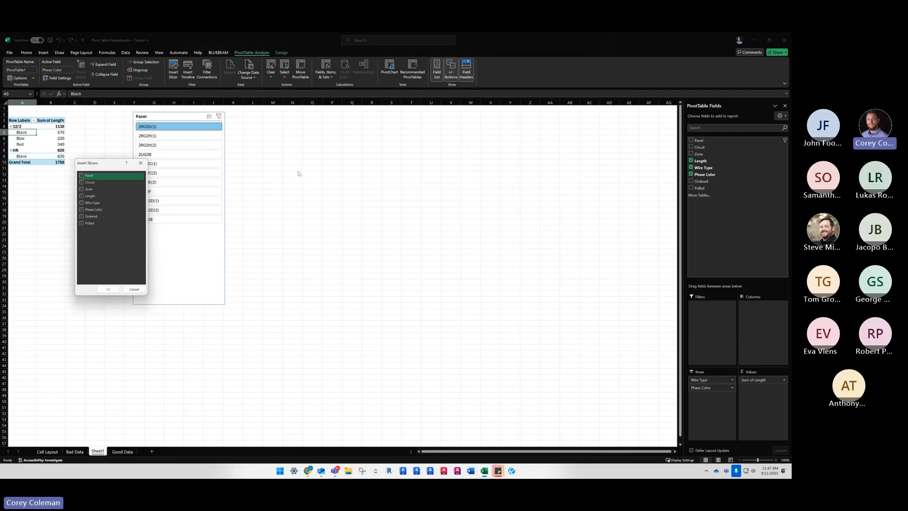
click(81, 189)
click(108, 289)
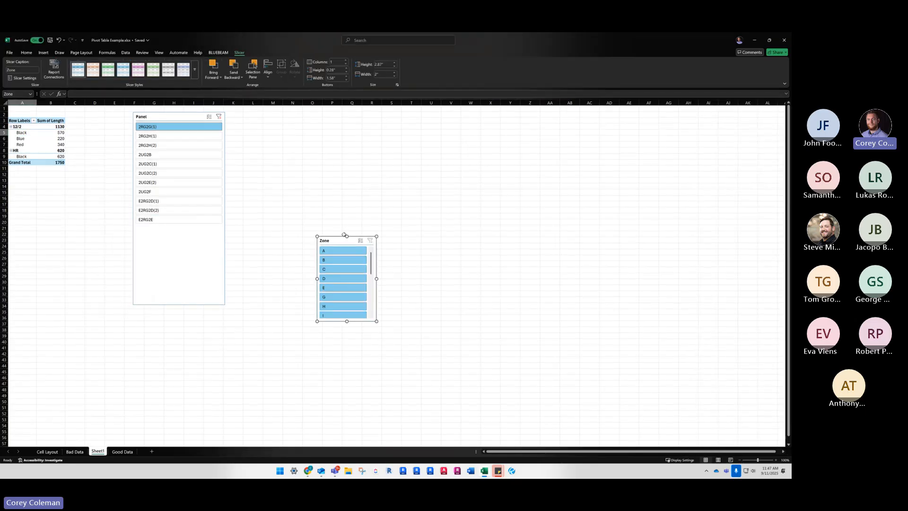
Place the Zone slicer beside the Panel slicer, enlarge it to about 4.6 by 2.87 inches and filter to zone A
drag(344, 234, 257, 121)
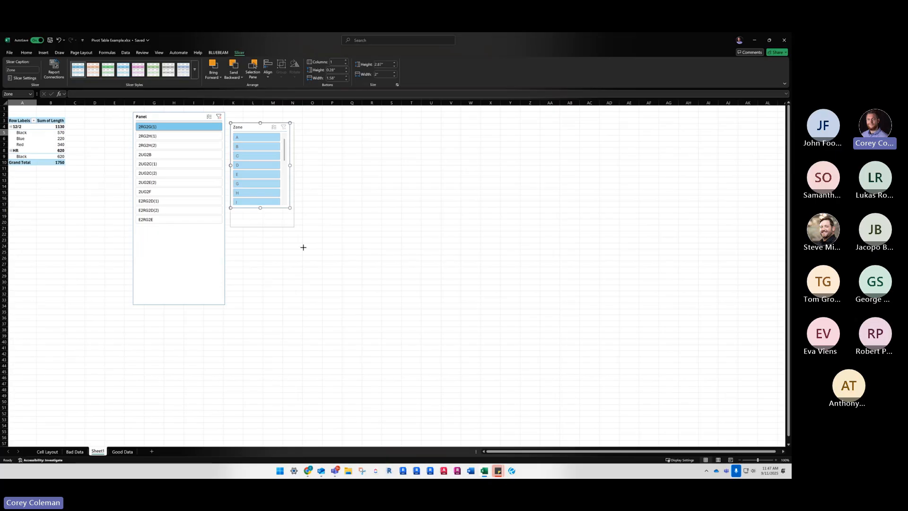
drag(303, 247, 315, 259)
click(267, 137)
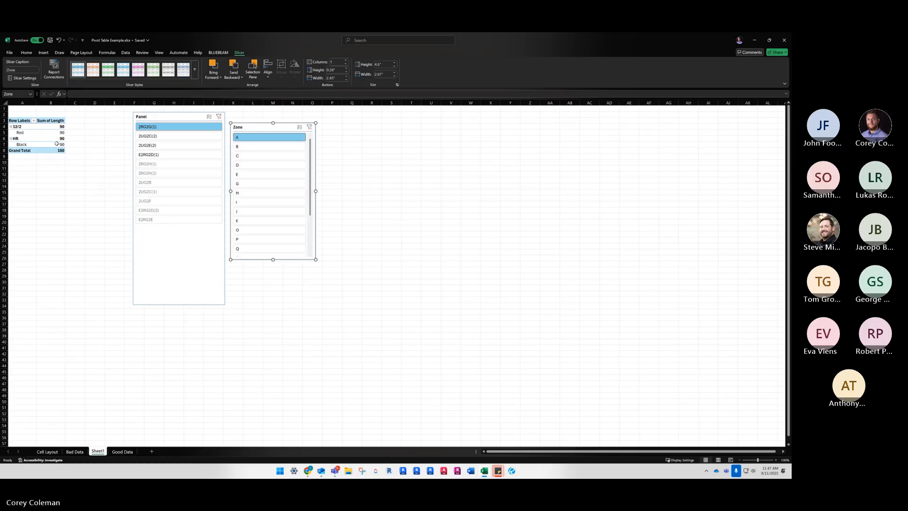
Add Ordered to the pivot table as a counted value and clear the Zone and Panel slicer filters
click(42, 131)
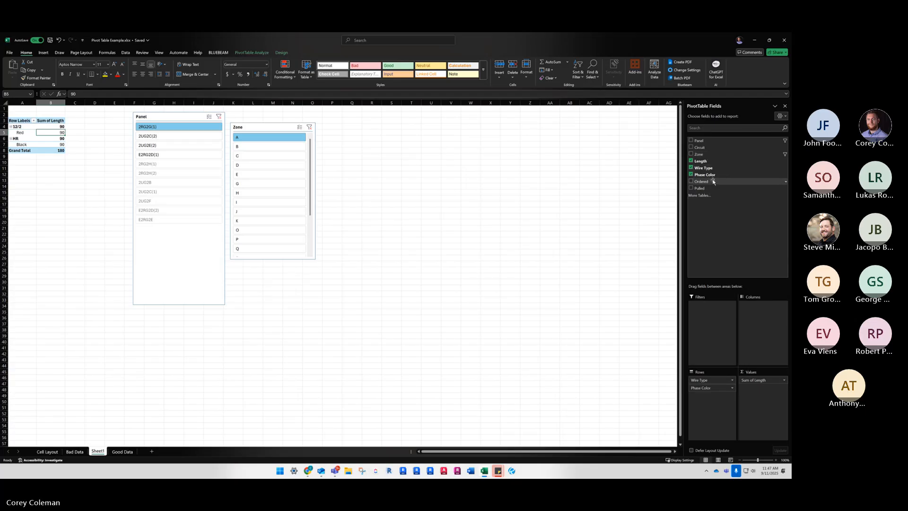
drag(713, 181, 754, 400)
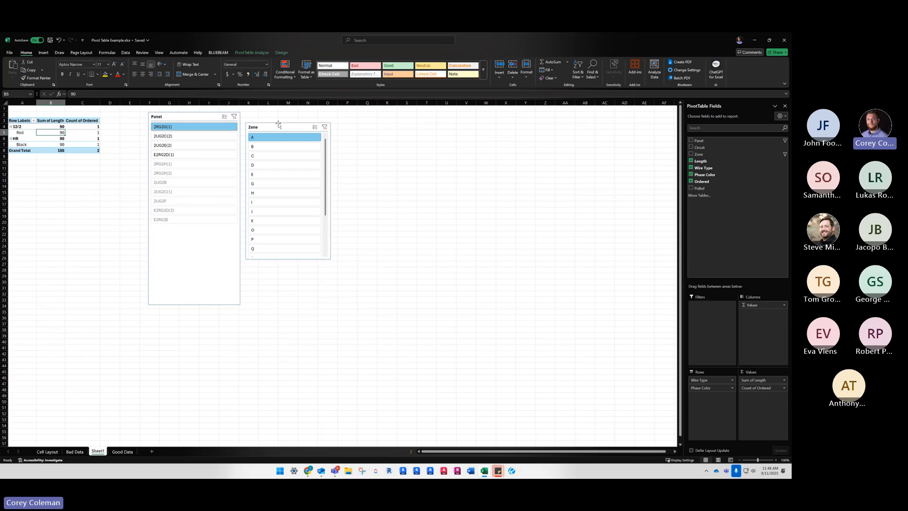
click(324, 126)
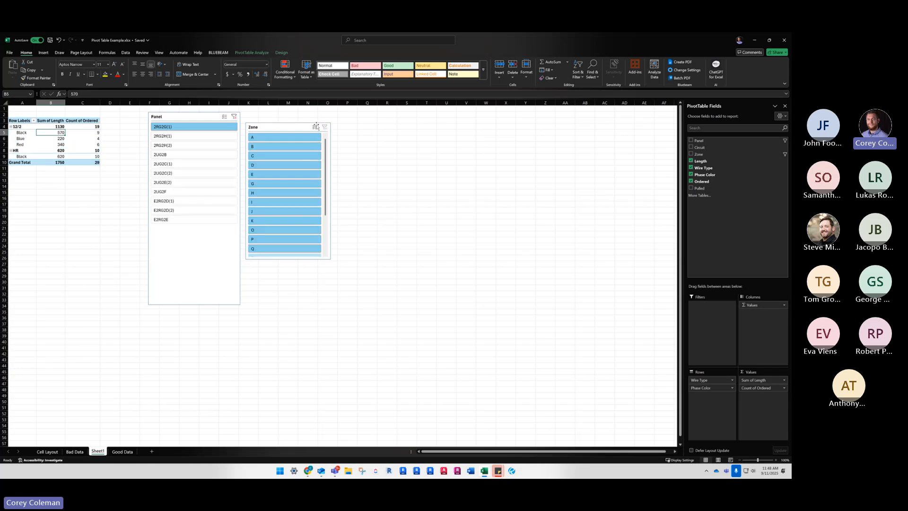
click(234, 117)
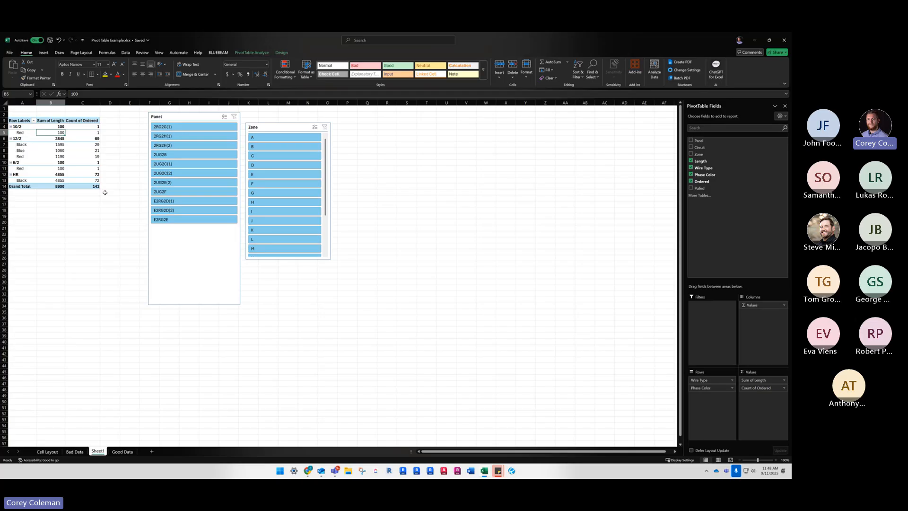
Check the unfiltered pivot table's length sums and ordered counts against the Good Data sheet
click(119, 453)
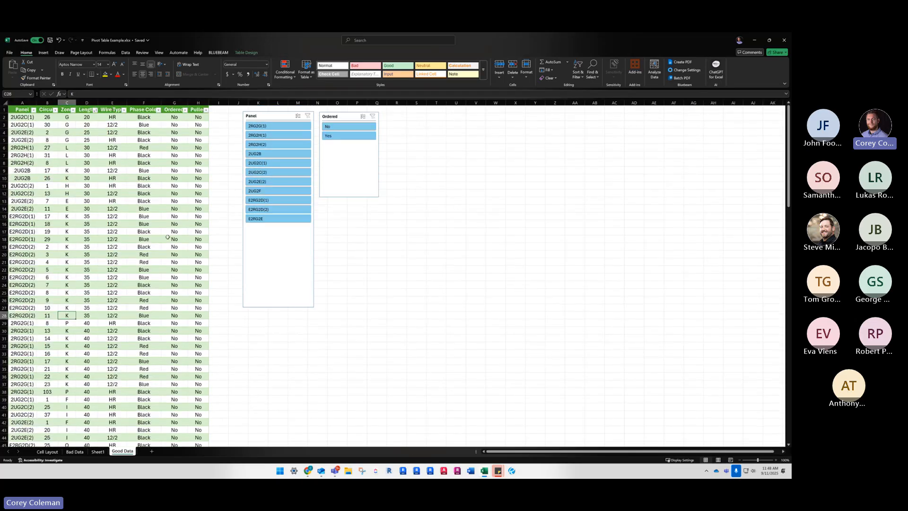
click(103, 452)
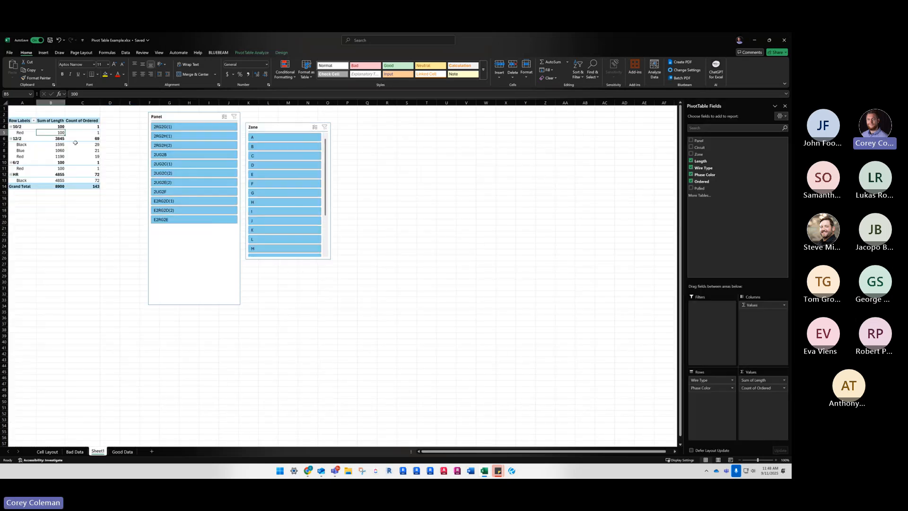
mouse_move(71, 173)
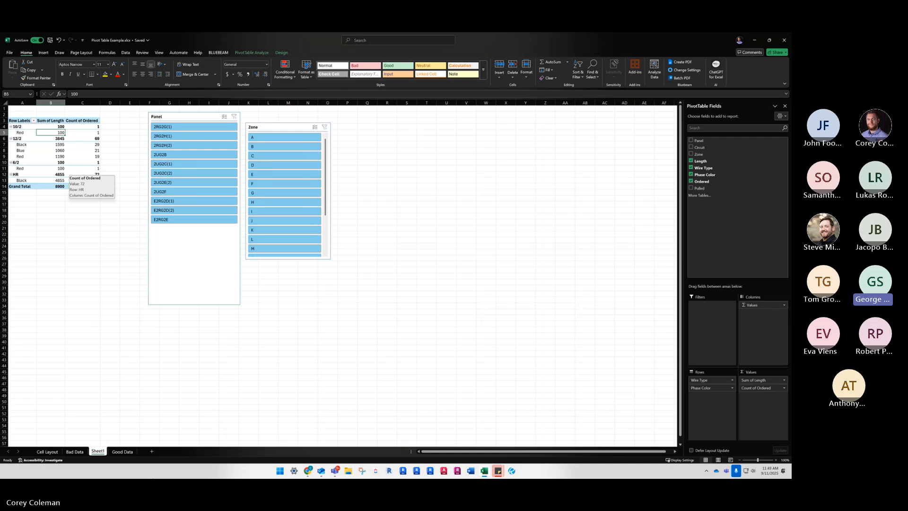
Add a new worksheet, enter the heading "Need to Schedule" in cell A1 and widen column A to fit it
click(151, 451)
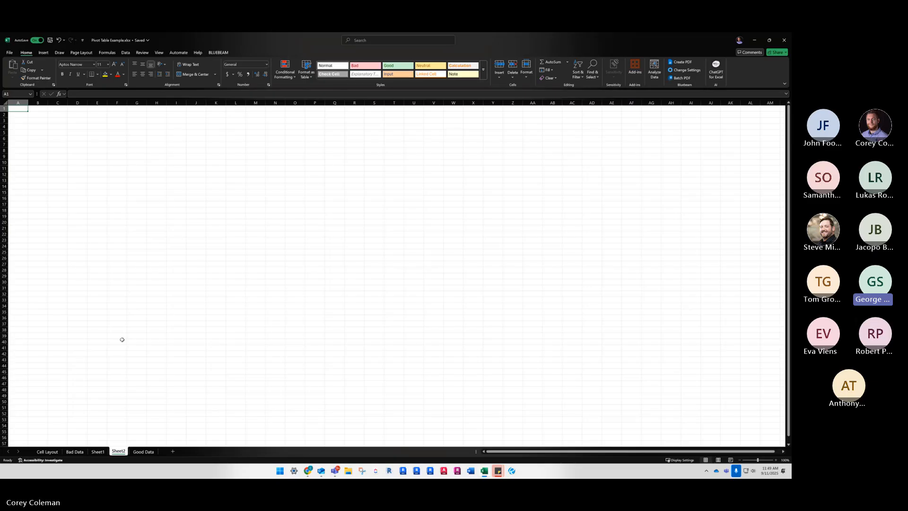
text(Need to Schedu)
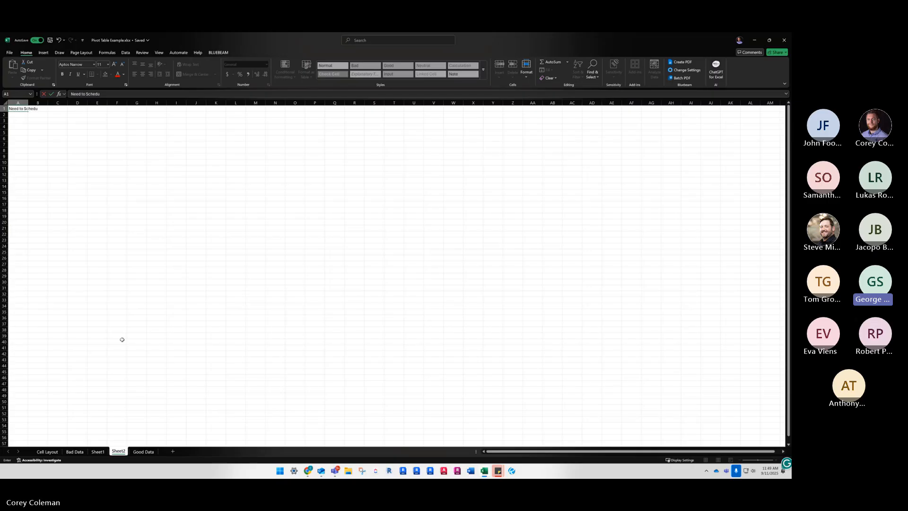
text(le)
click(130, 138)
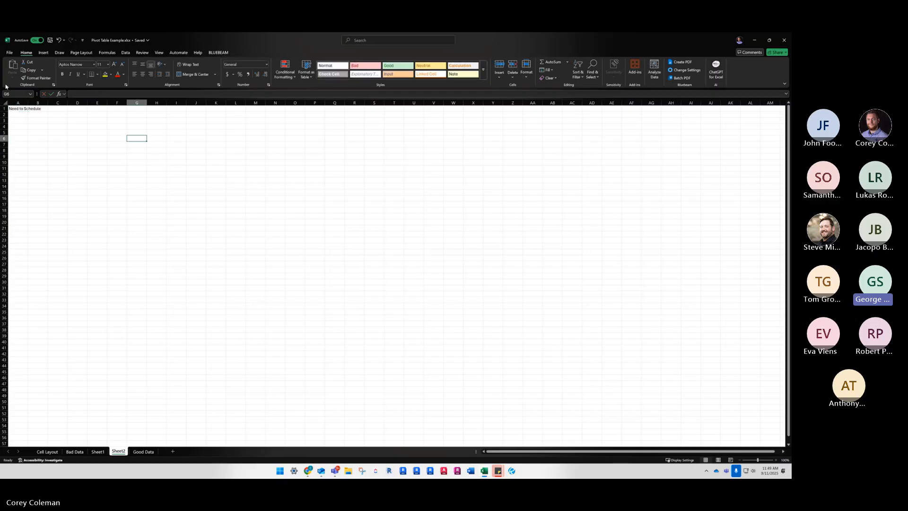
drag(27, 102, 28, 103)
click(95, 114)
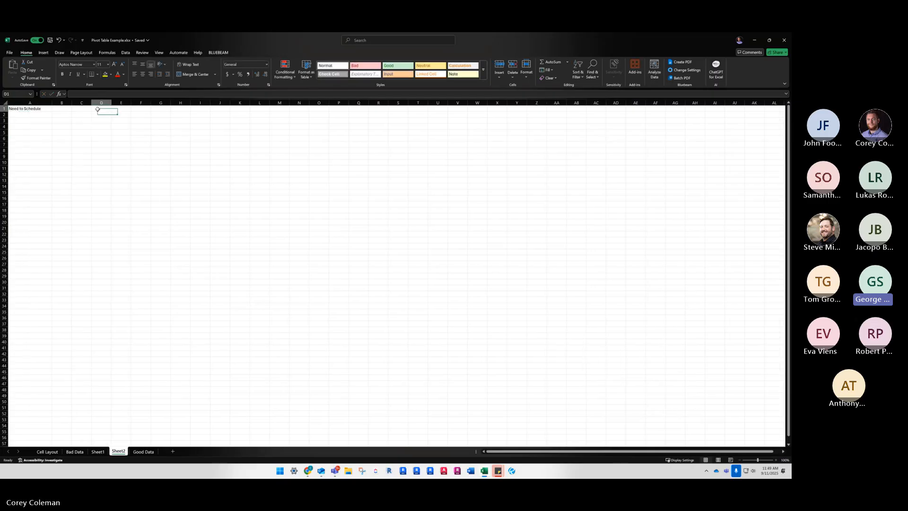
click(53, 115)
click(42, 115)
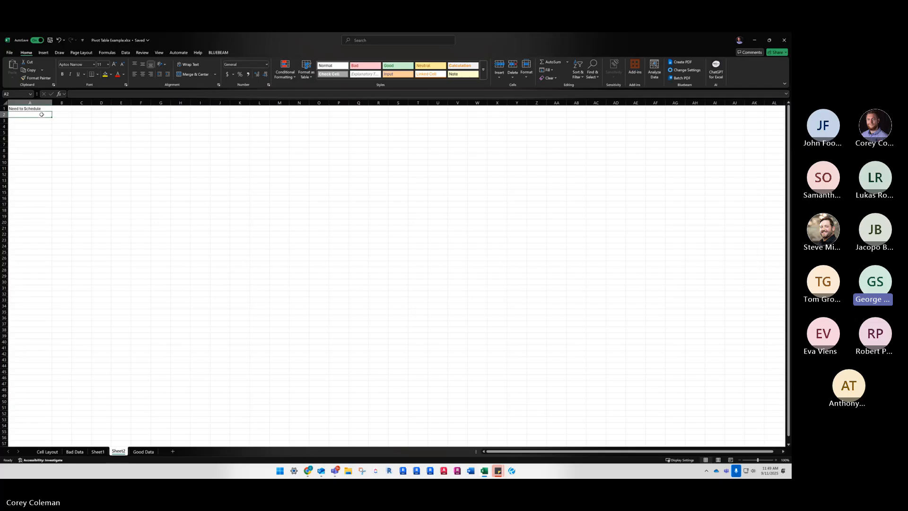
click(43, 109)
Enter "Yes" in cell A2 below the Need to Schedule heading
double_click(37, 115)
text(Yes)
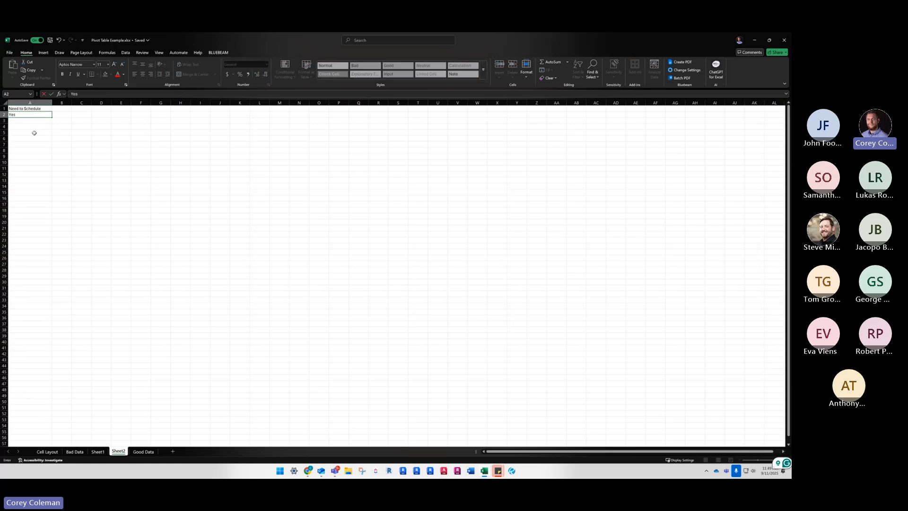
click(28, 141)
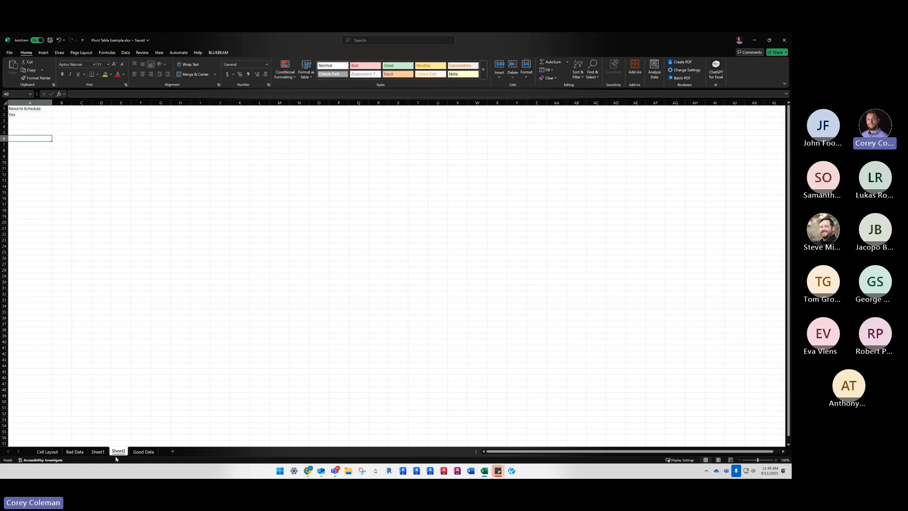
click(36, 109)
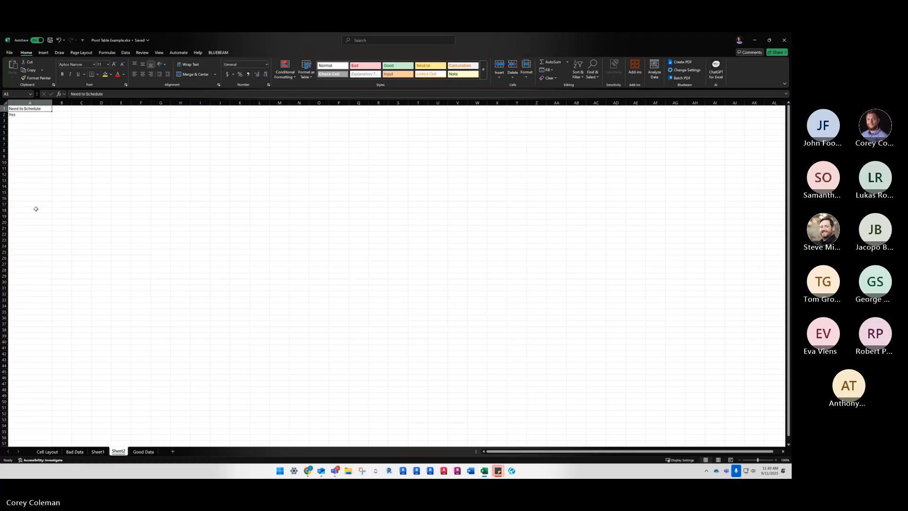
Compare the source rows in the Good Data table with the summarized pivot table on Sheet1
click(143, 451)
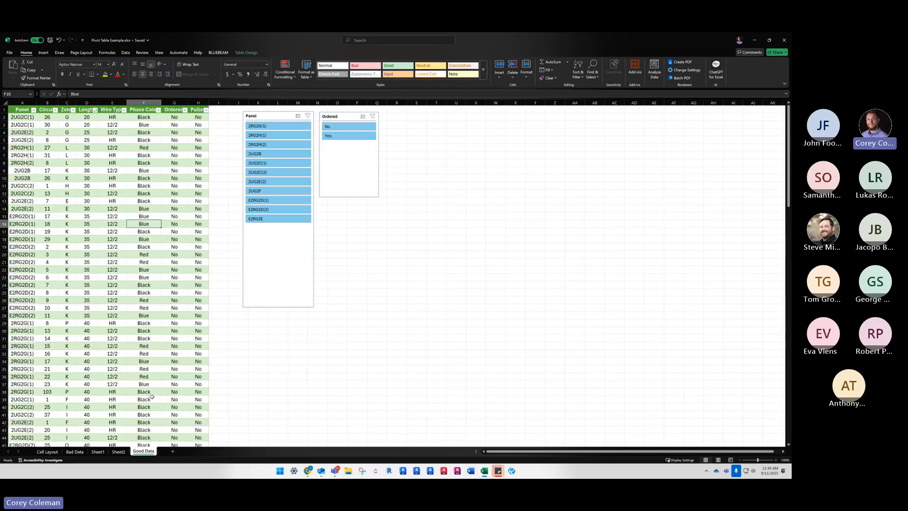
click(112, 163)
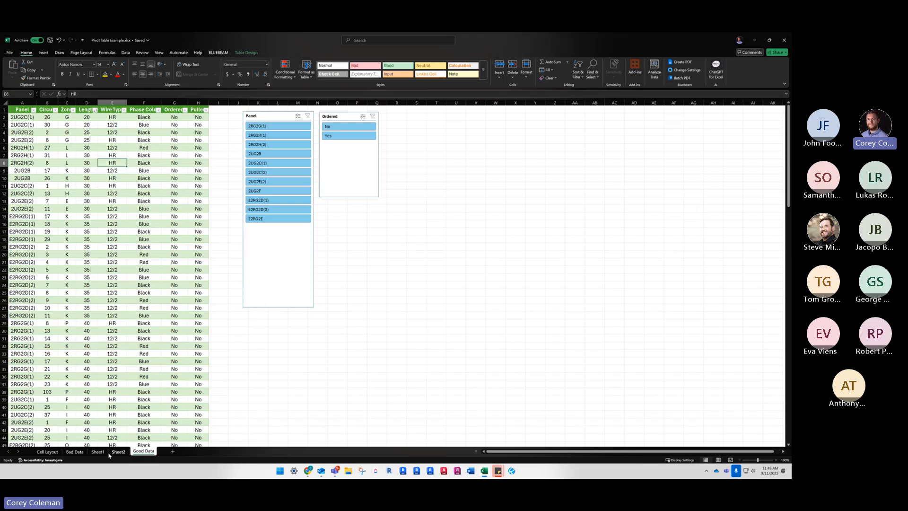
click(94, 453)
click(144, 451)
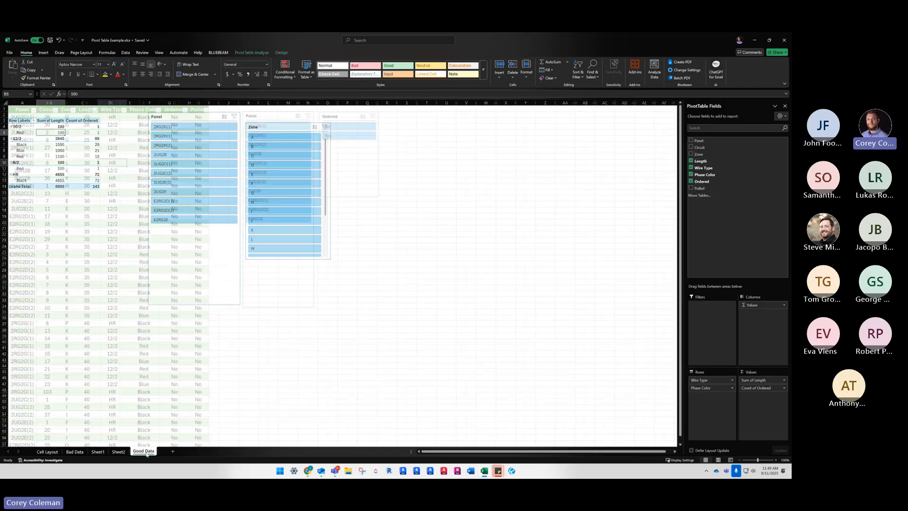
click(98, 451)
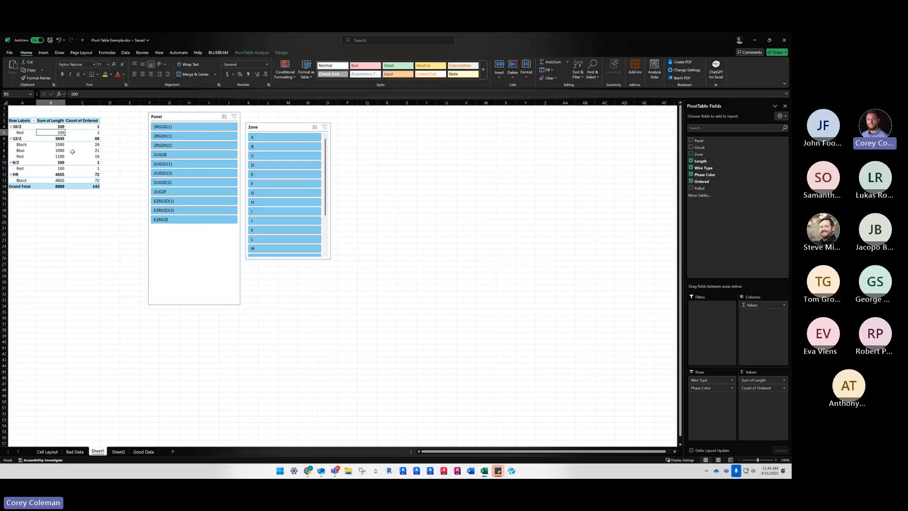
click(144, 451)
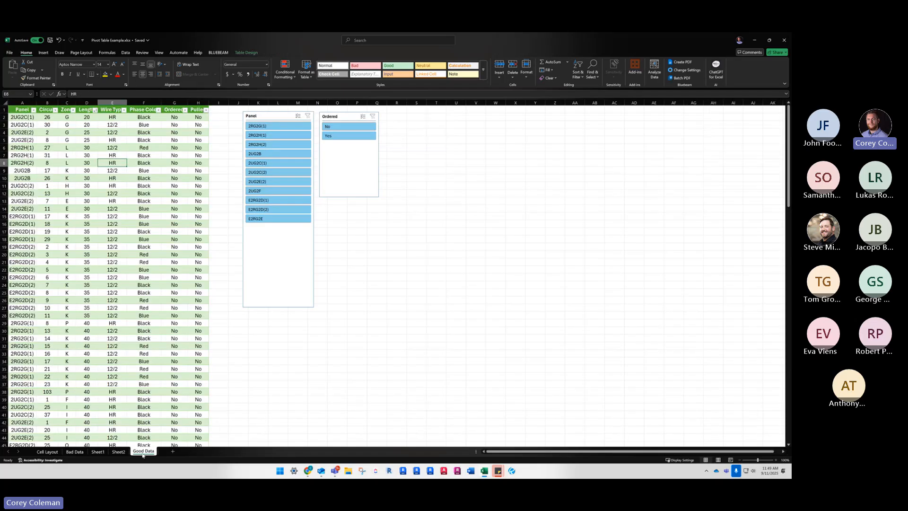
click(93, 192)
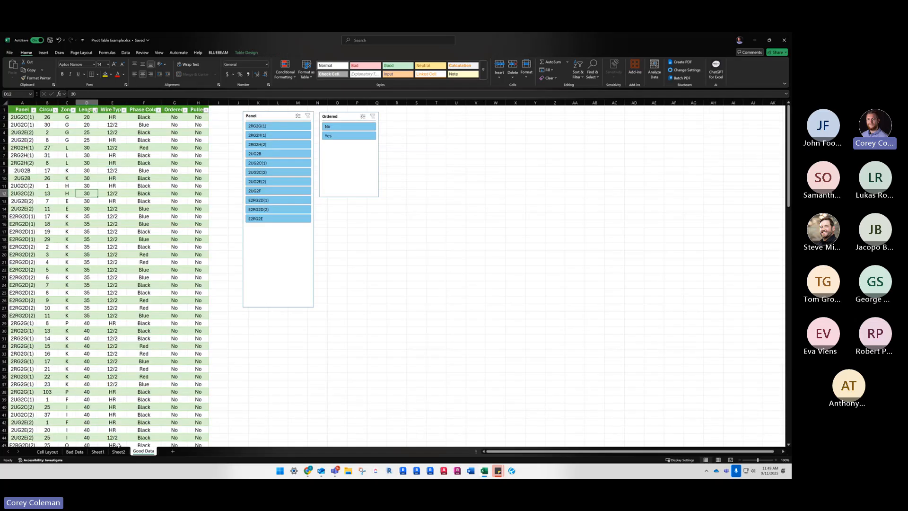
click(97, 451)
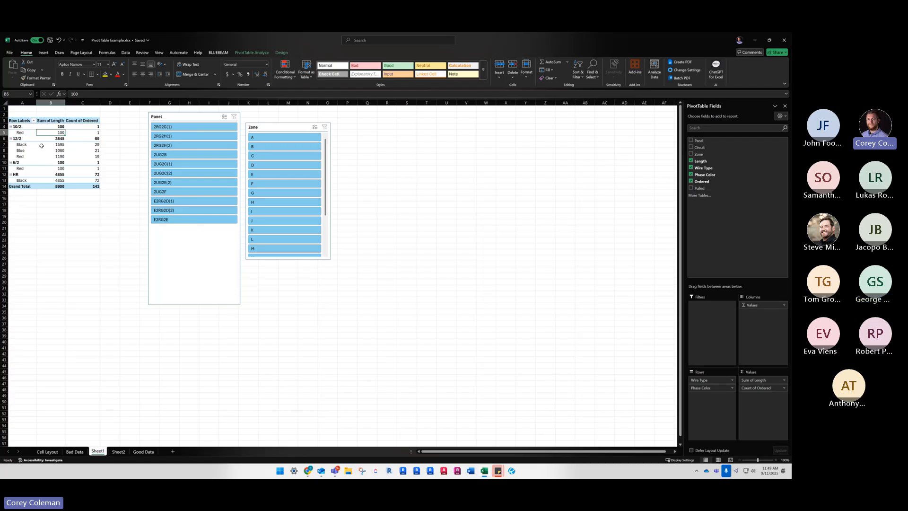
Set the pivot table range A3:C14 as the print area and check it in the print preview
mouse_move(42, 146)
drag(18, 118, 95, 186)
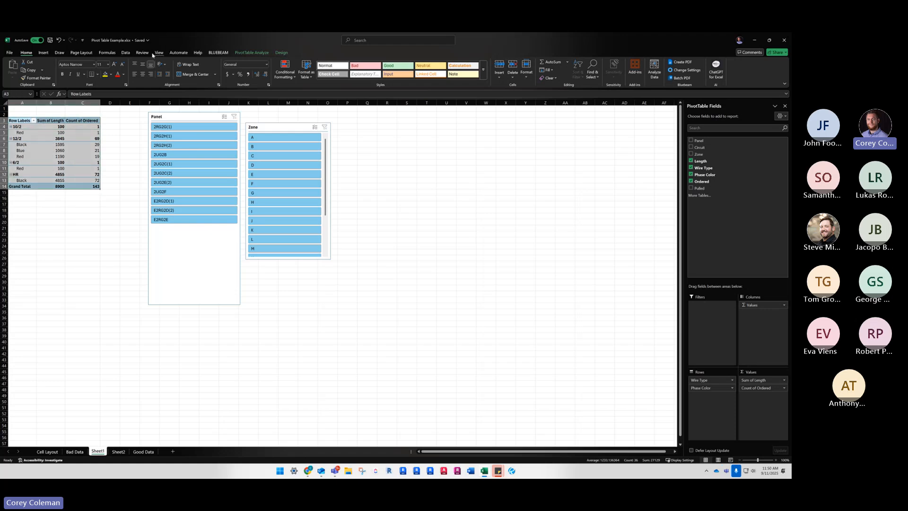
click(81, 53)
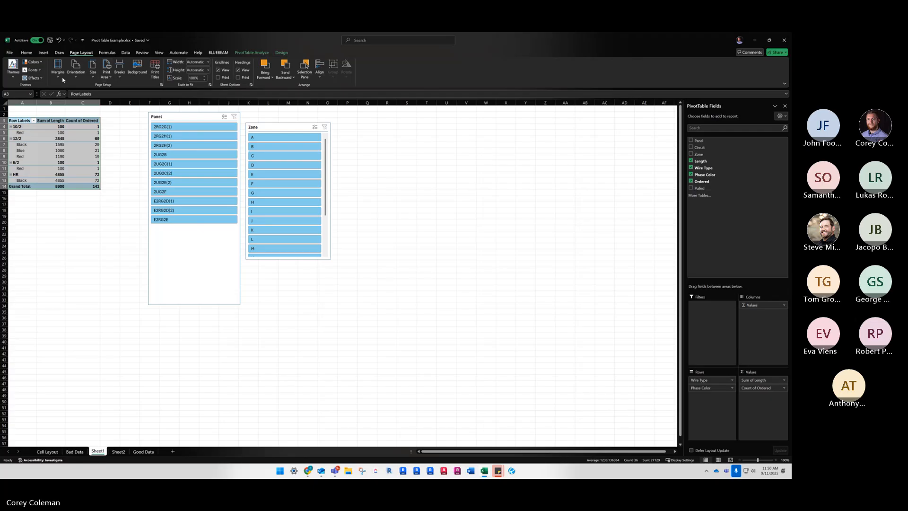
click(107, 76)
click(121, 88)
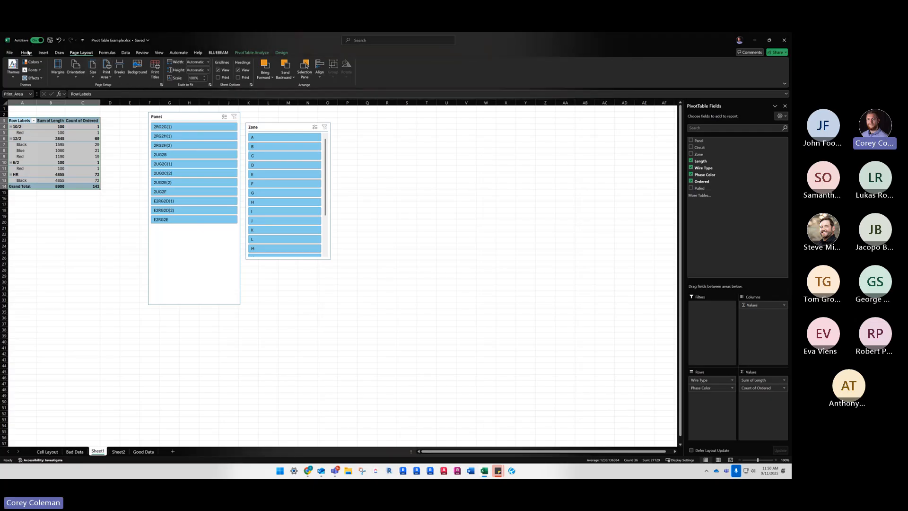
click(10, 53)
click(28, 148)
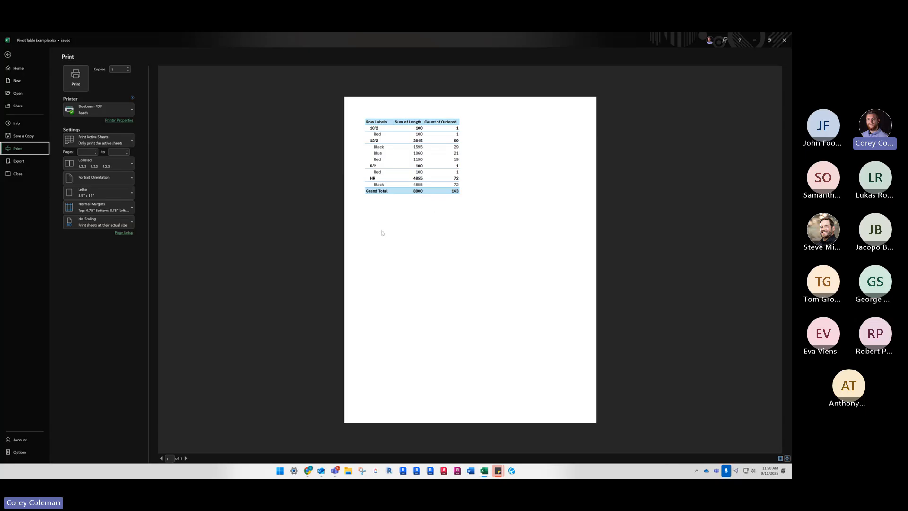
click(8, 55)
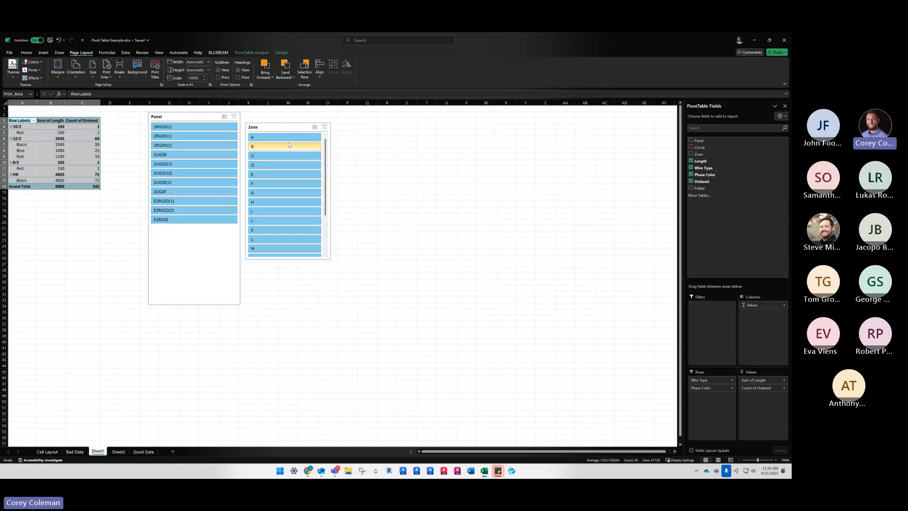
Filter the pivot table to zone A with the Zone slicer
click(294, 137)
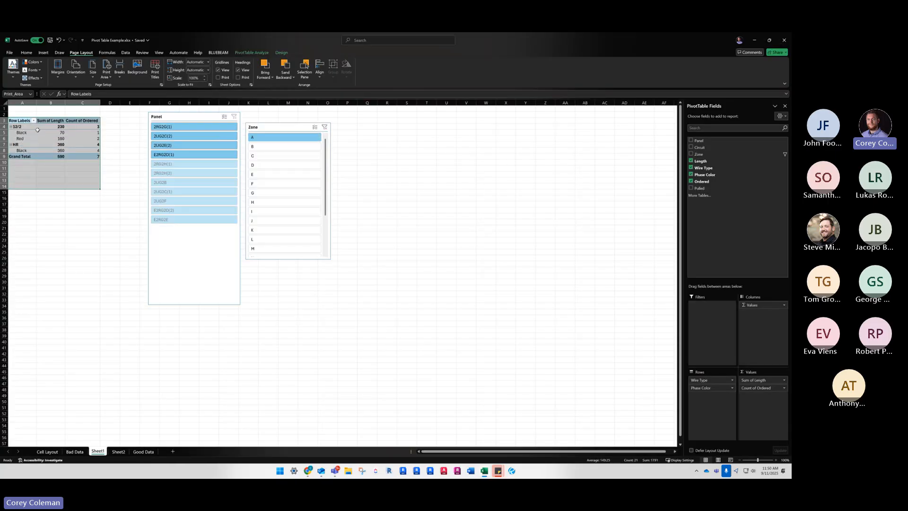
click(49, 154)
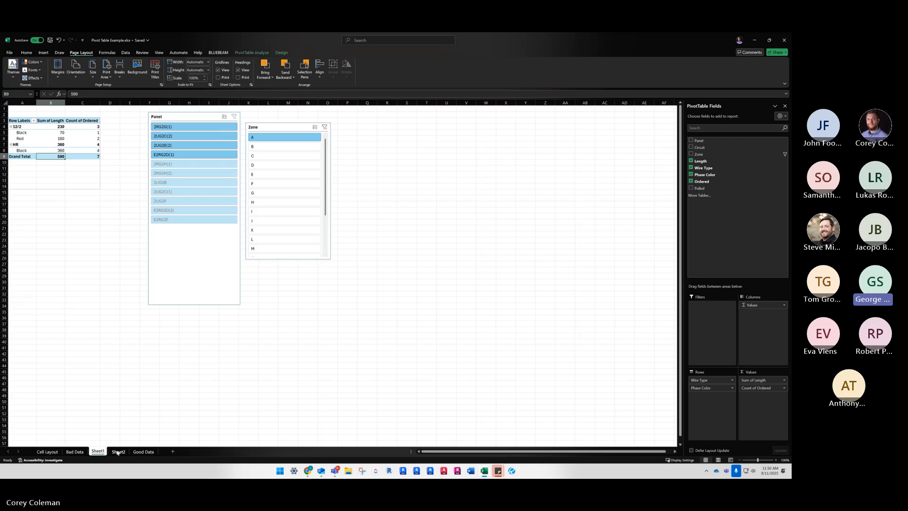
click(85, 138)
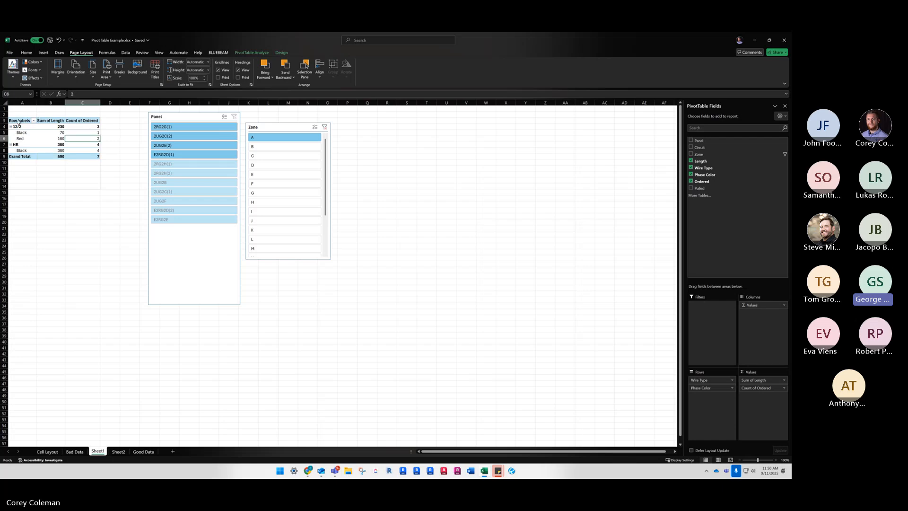
click(17, 118)
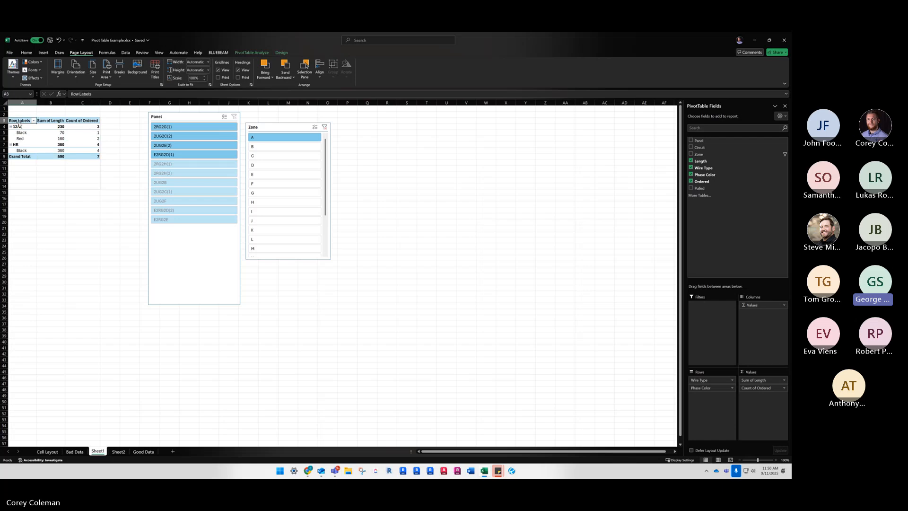
click(106, 75)
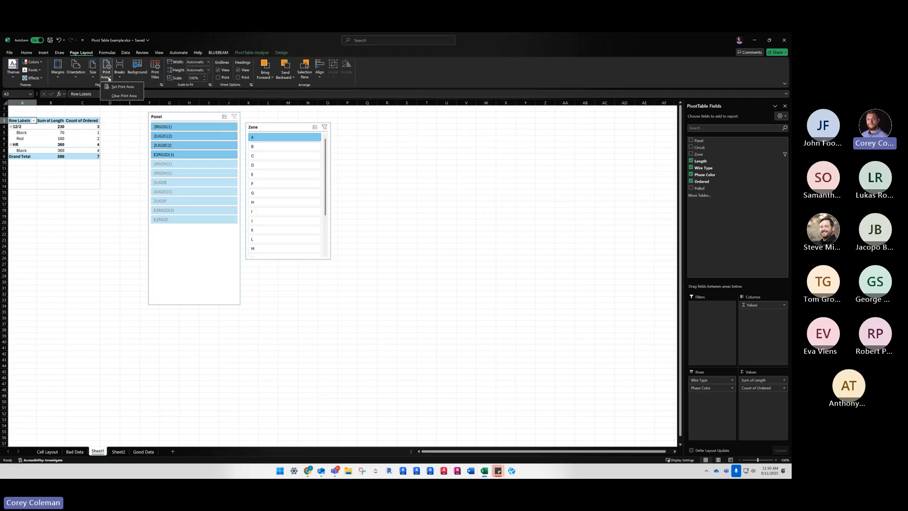
click(121, 87)
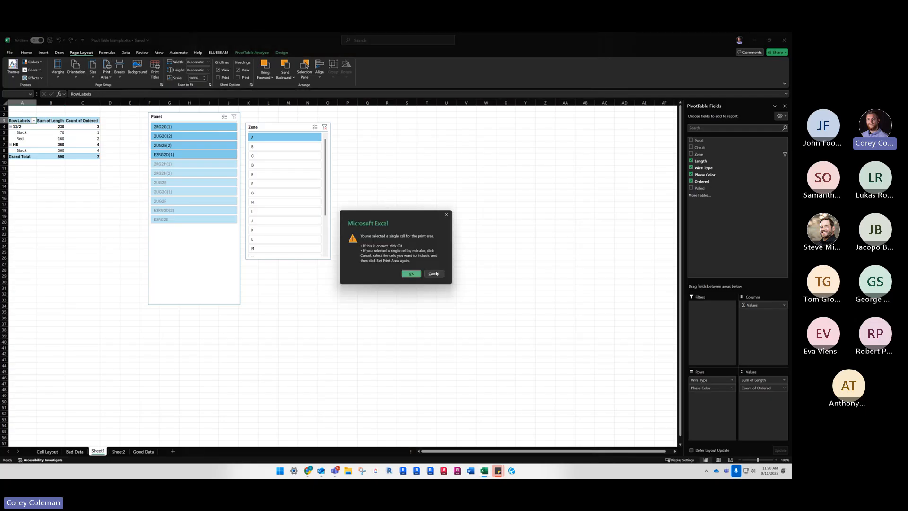
click(434, 273)
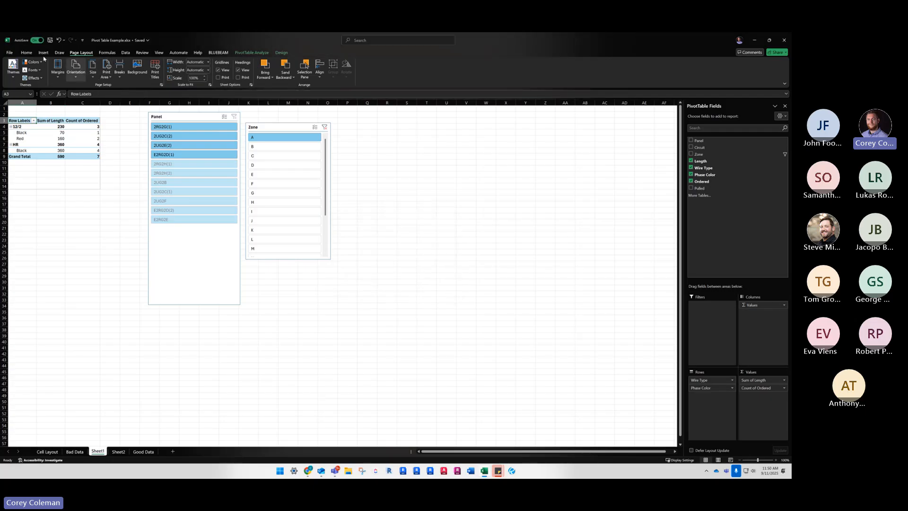
Search the recent workbooks for the schedule file and open 2025-2026 Schedules.xlsx
click(9, 52)
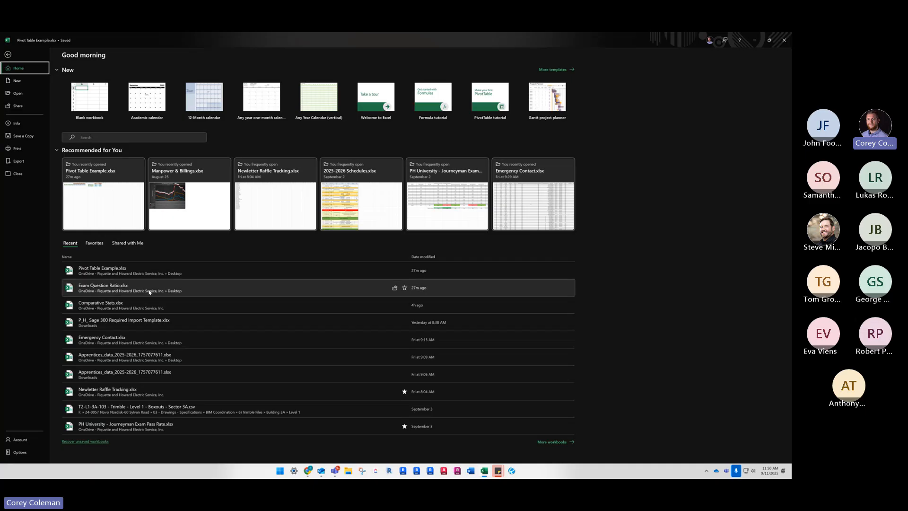
click(99, 137)
text(sched)
click(100, 147)
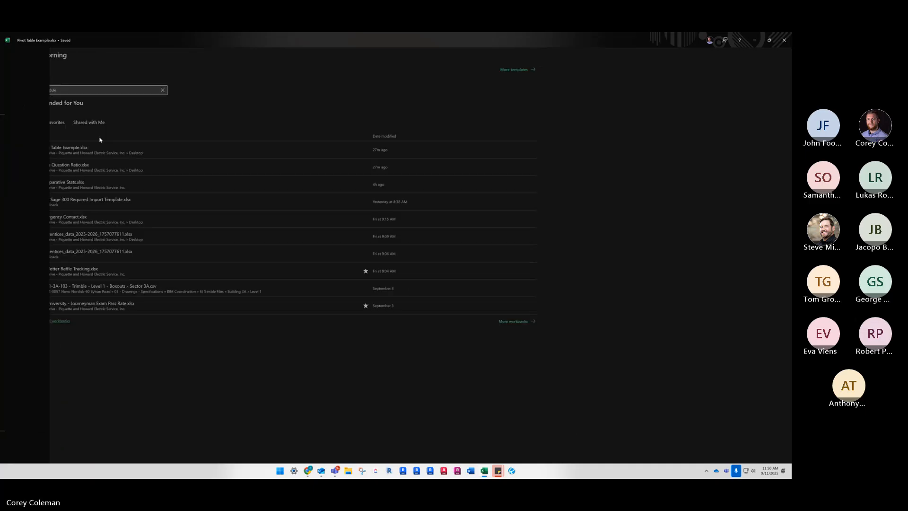
Preview the Year 4 Apprenticeship Schedule printout and examine the header, footer, repeated column headings and page breaks on each page
scroll(80, 140, up, 11)
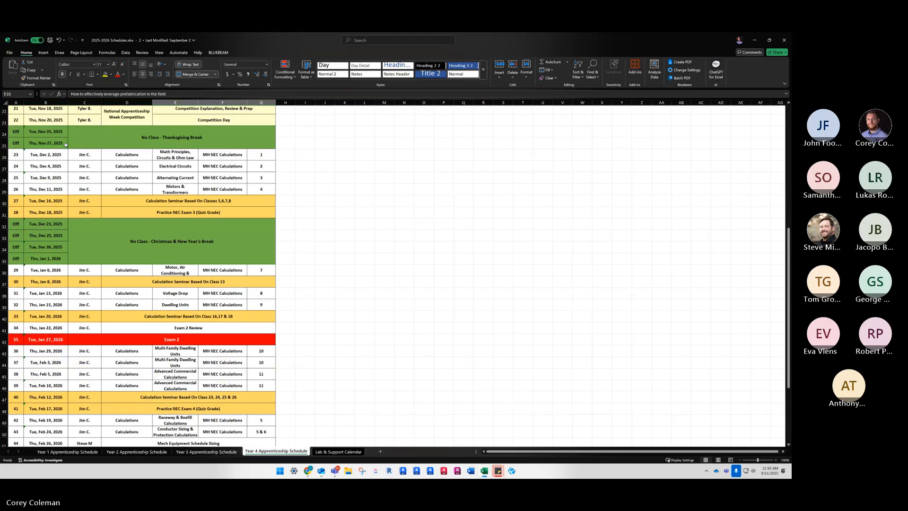
click(77, 54)
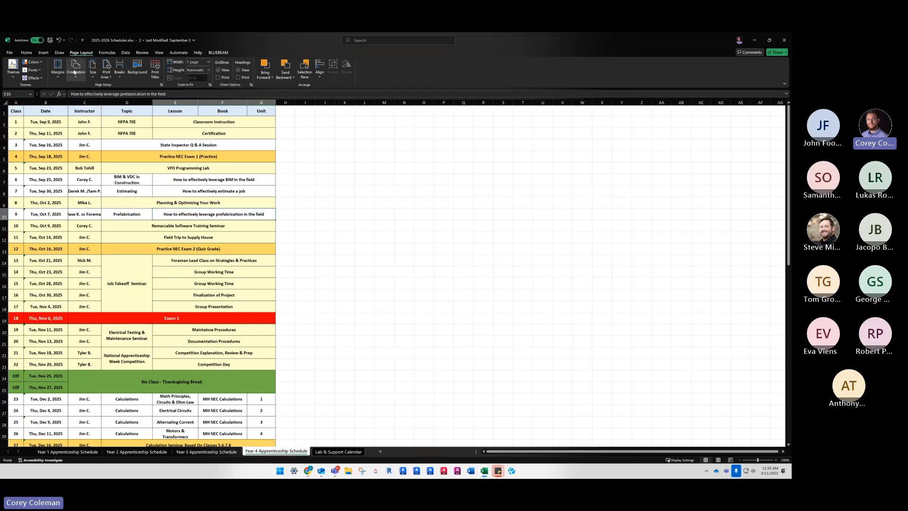
click(8, 54)
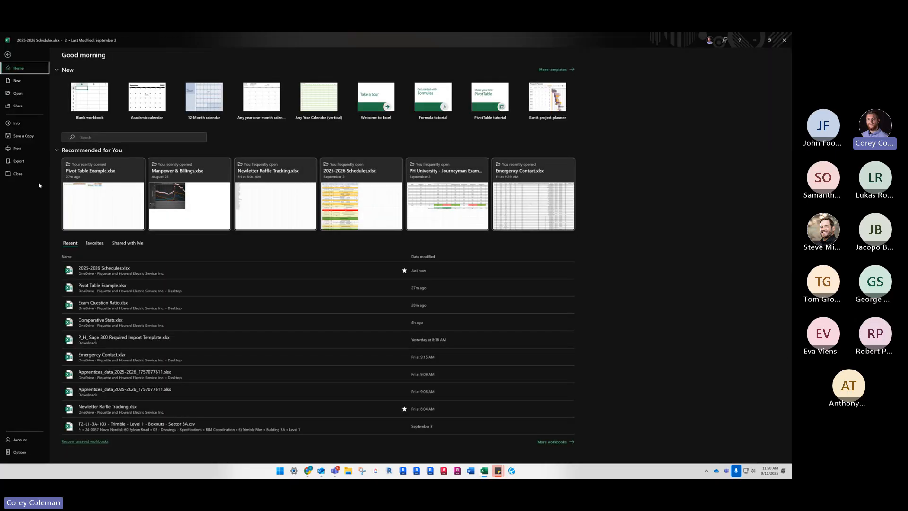
click(18, 148)
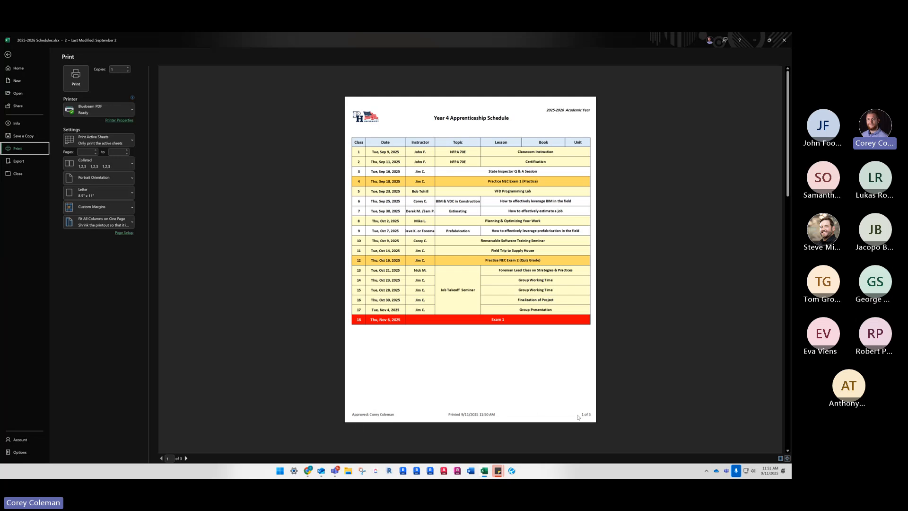
scroll(497, 404, down, 1)
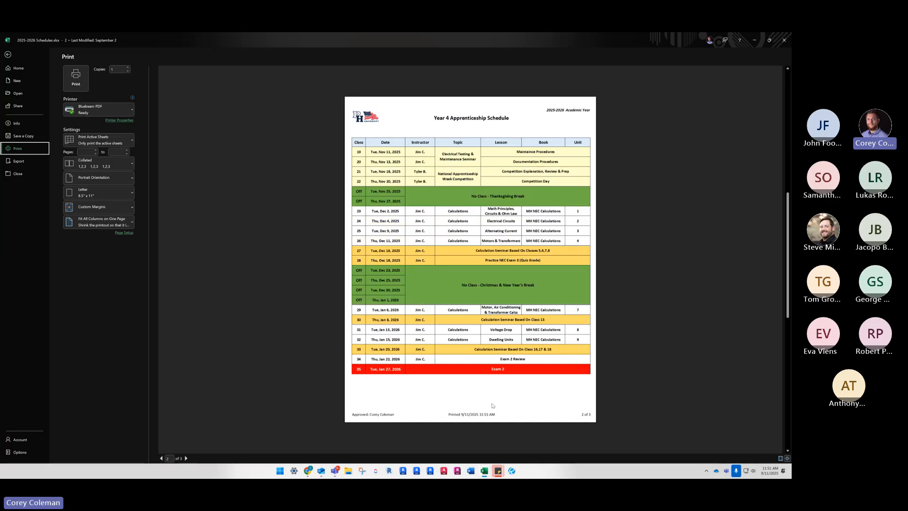
scroll(460, 394, up, 1)
scroll(460, 396, down, 1)
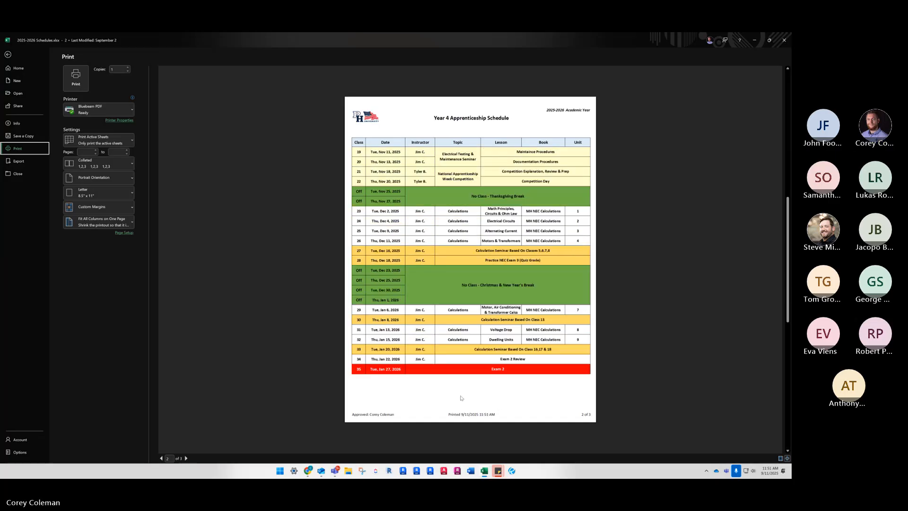
scroll(458, 398, up, 1)
scroll(458, 398, down, 2)
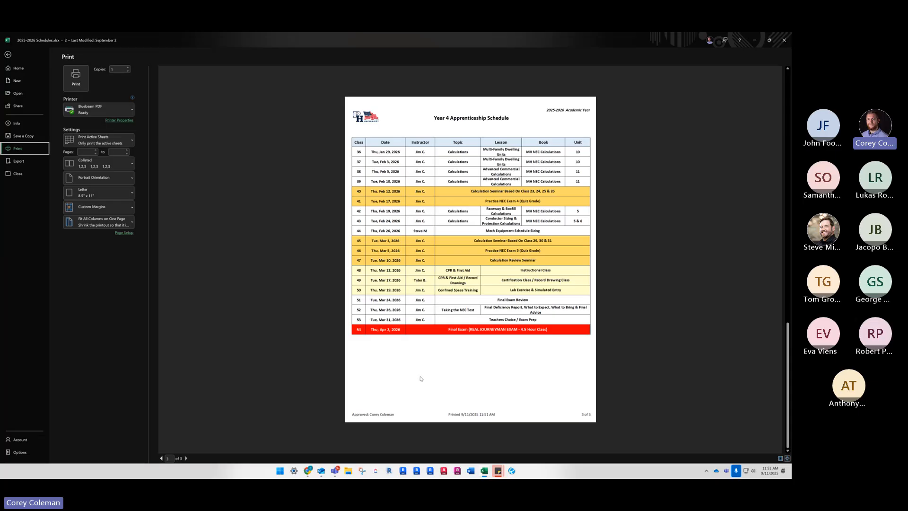
scroll(421, 378, up, 2)
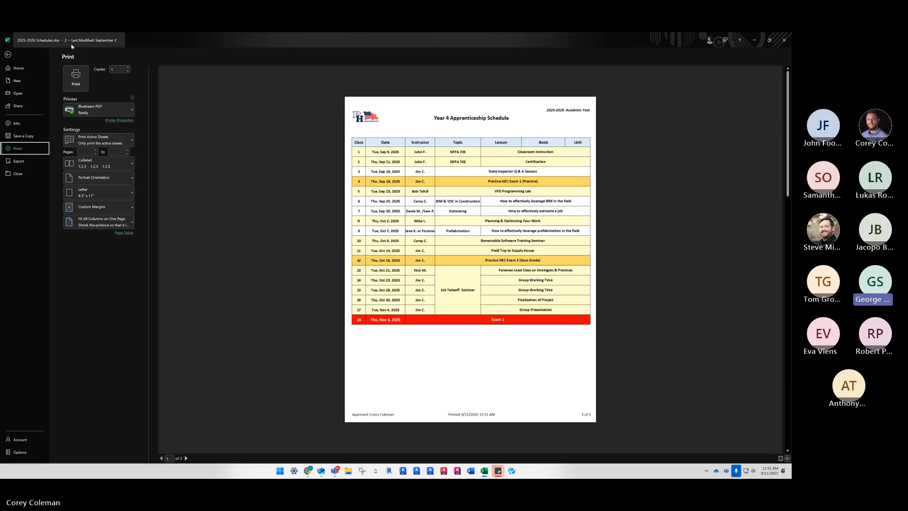
Leave the print preview and switch back to the Pivot Table Example.xlsx workbook
click(8, 56)
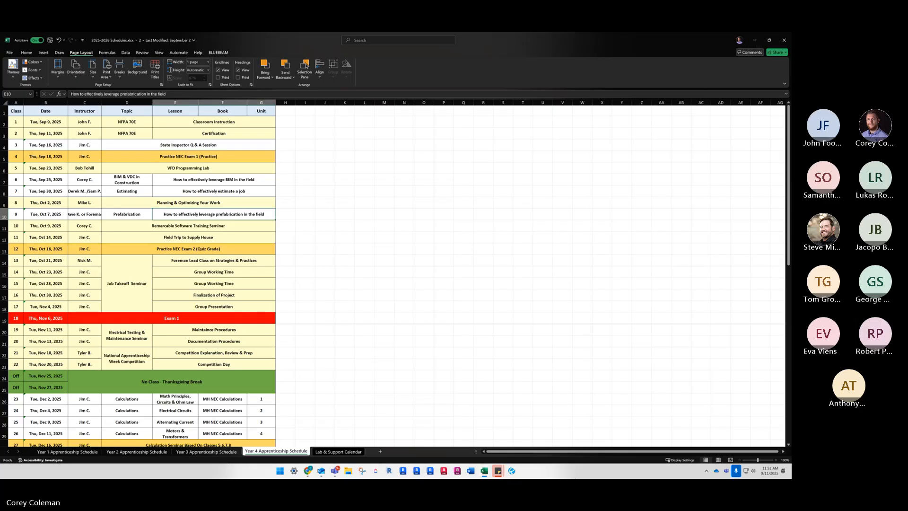
click(488, 471)
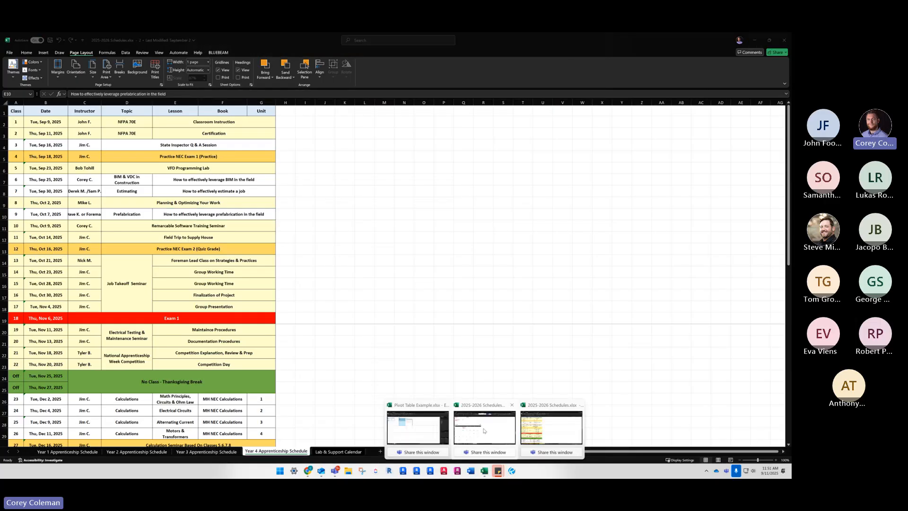
click(412, 428)
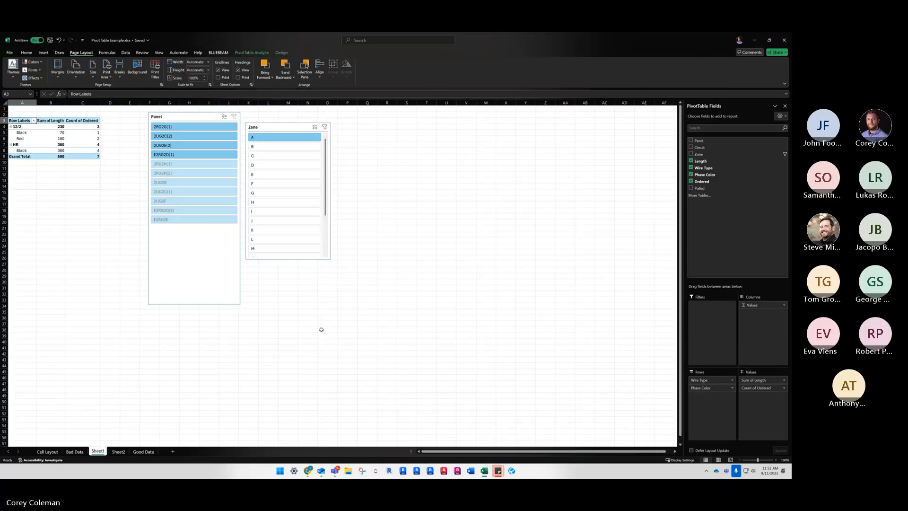